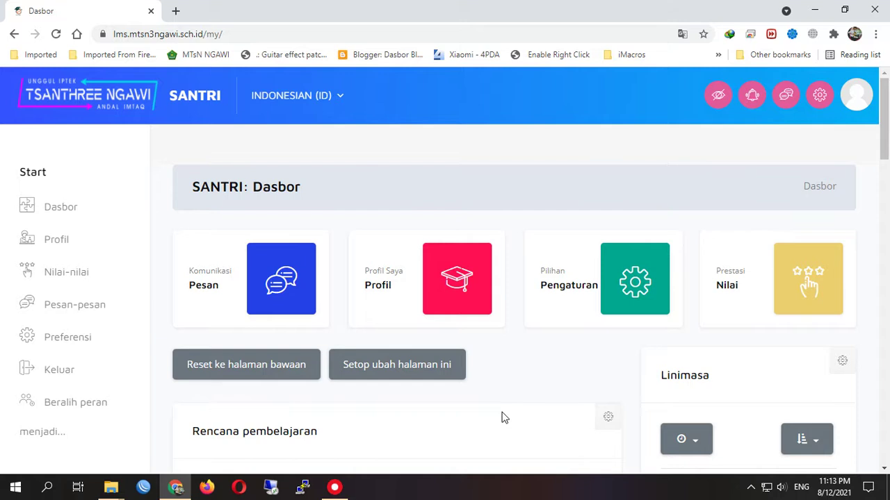
Open the Matpel Campuran course from the recently accessed courses on the dashboard.
scroll(504, 417, "down", 6)
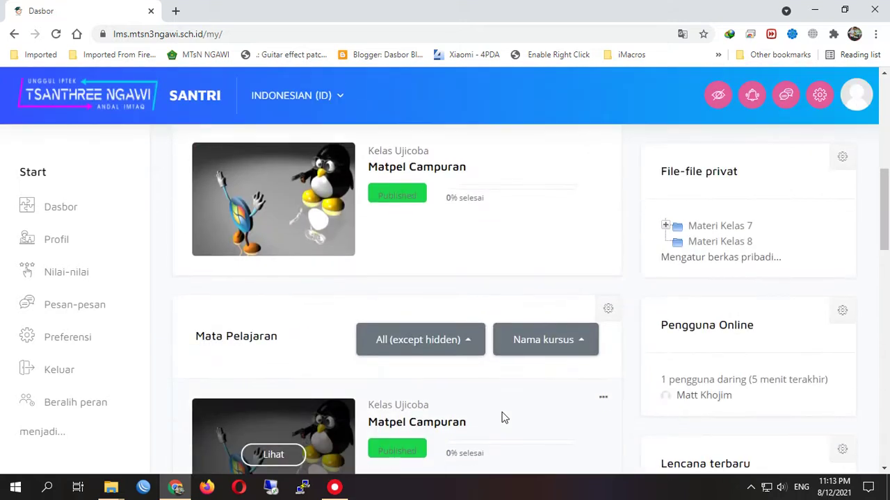
scroll(504, 418, "up", 3)
scroll(504, 417, "down", 3)
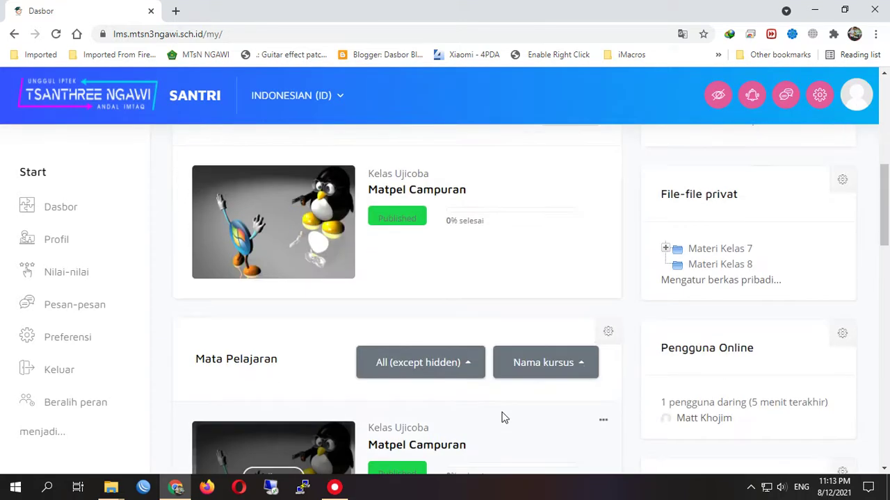
mouse_move(313, 241)
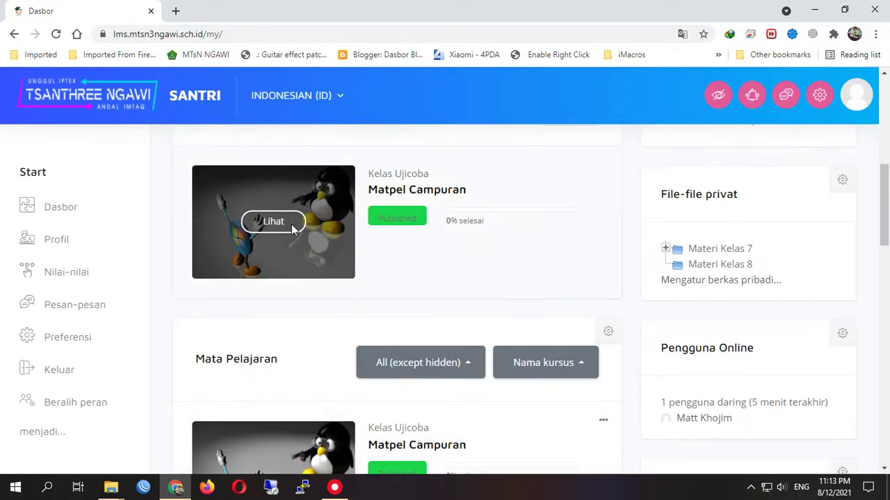
scroll(348, 271, "up", 1)
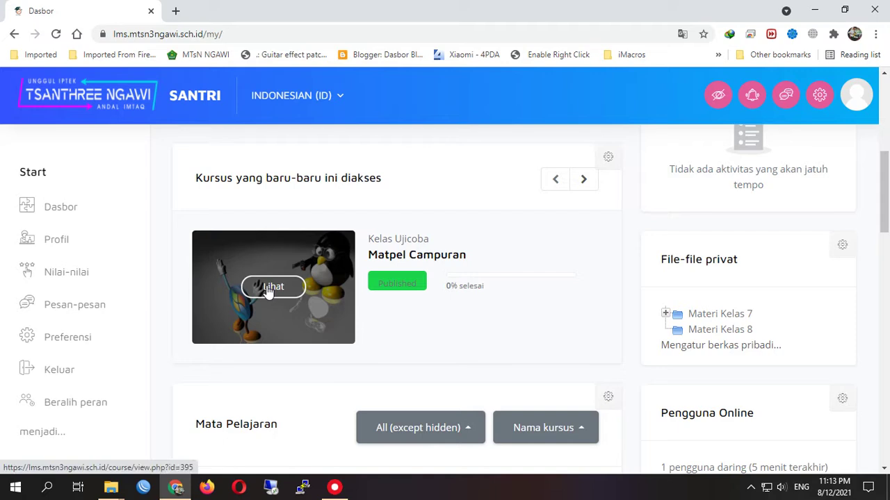
left_click(268, 288)
Examine the existing materials and assignment in the BAB 2 topic, and return to the dashboard.
scroll(420, 344, "down", 1)
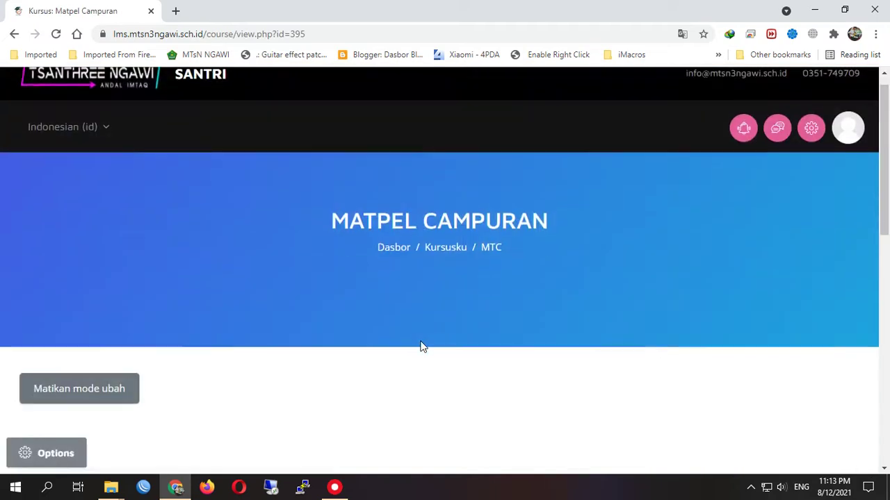
scroll(420, 346, "down", 3)
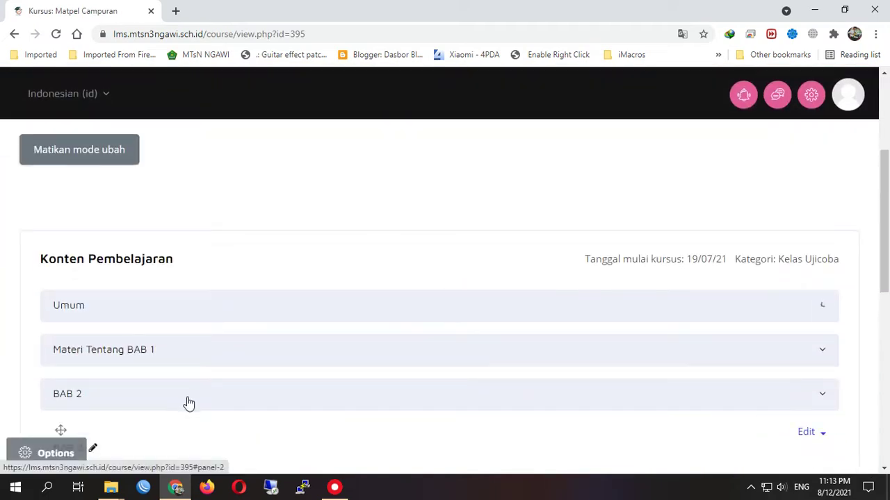
scroll(327, 406, "down", 3)
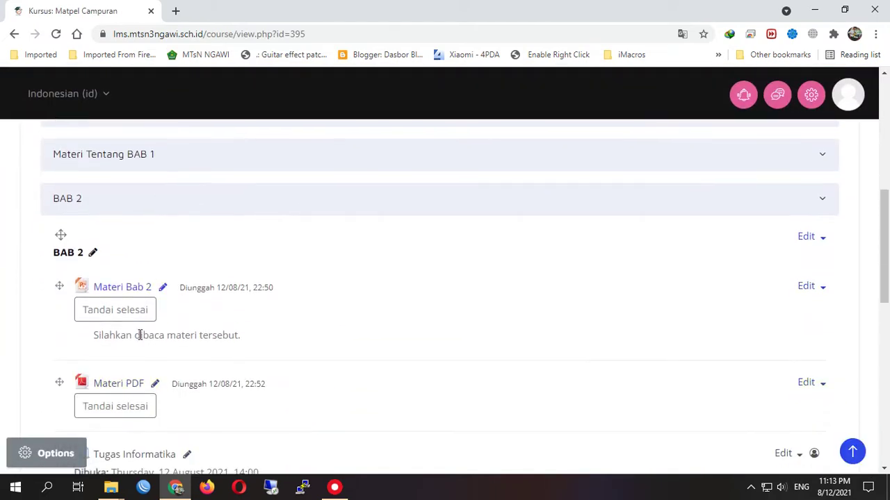
scroll(139, 335, "down", 3)
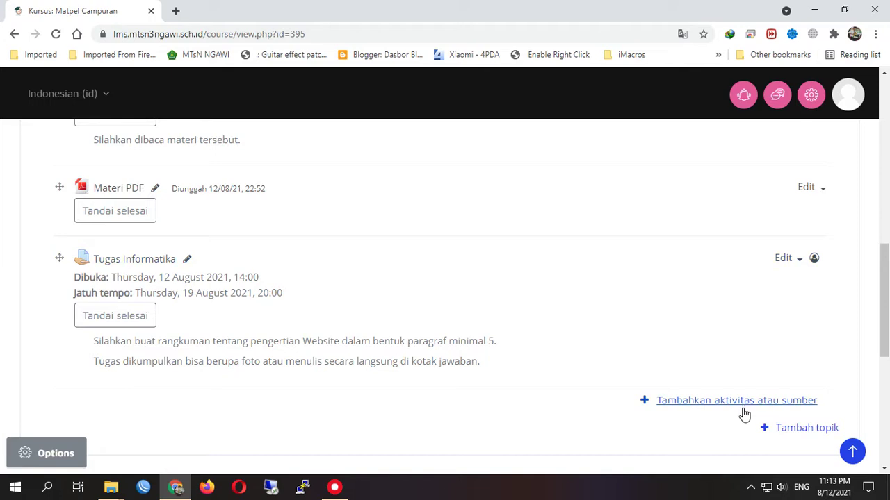
scroll(579, 365, "up", 4)
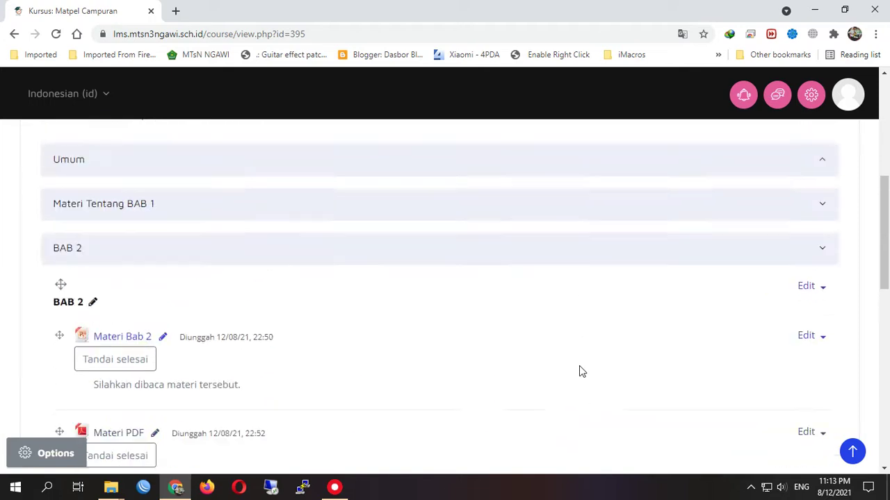
scroll(579, 366, "up", 8)
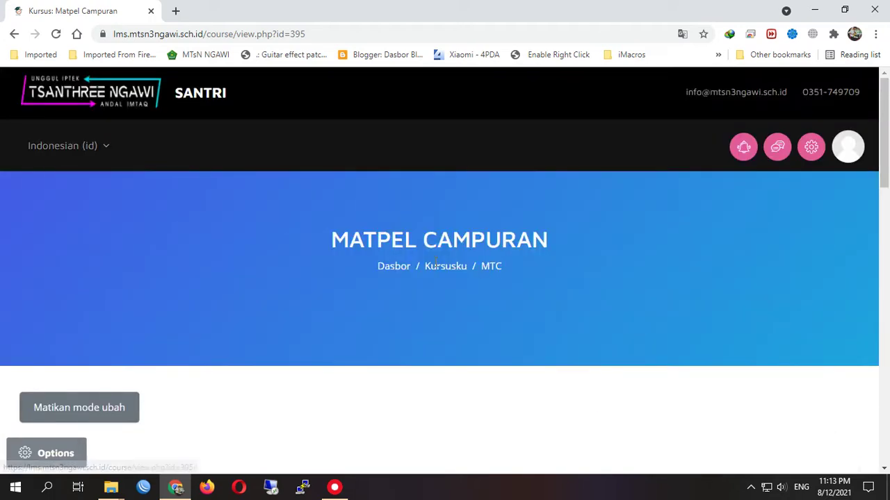
left_click(399, 266)
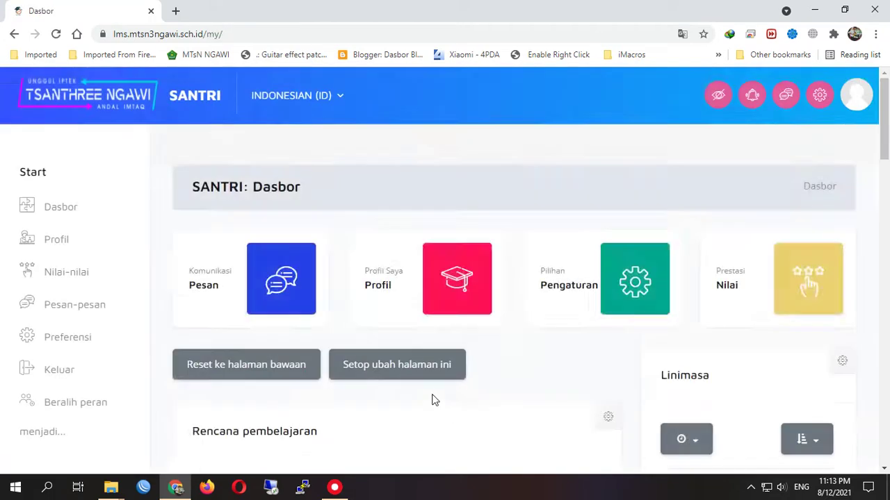
Reopen the Matpel Campuran course and start adding a Kuis activity to the BAB 2 topic.
scroll(432, 399, "down", 5)
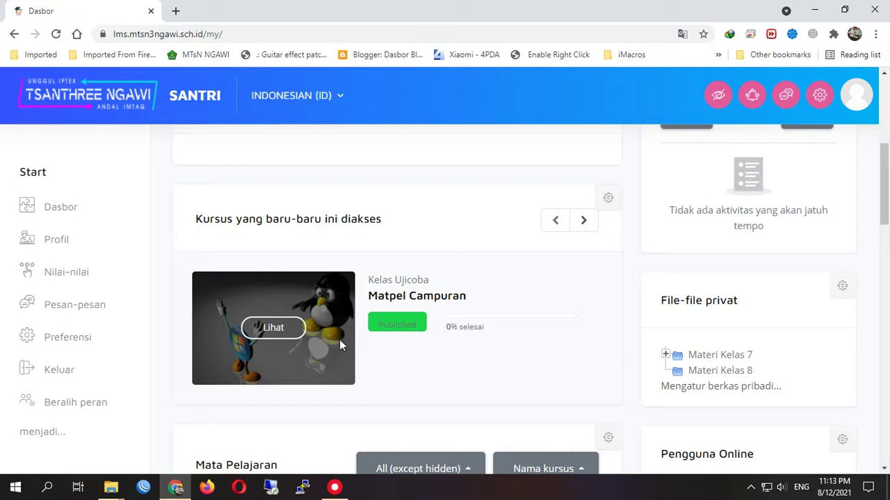
left_click(270, 324)
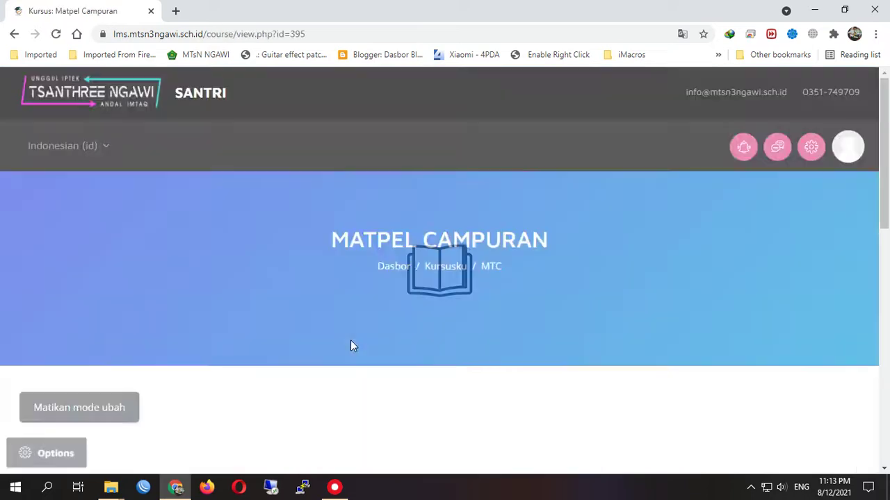
scroll(350, 346, "down", 4)
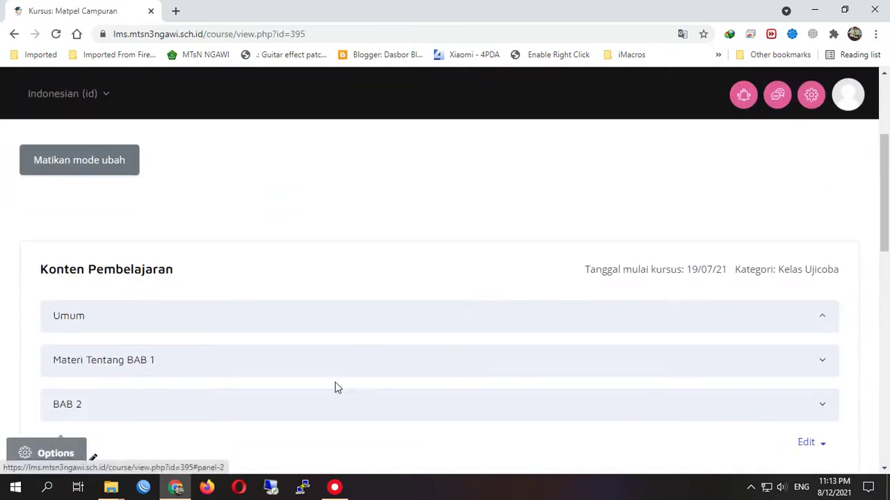
left_click(336, 390)
scroll(343, 383, "down", 5)
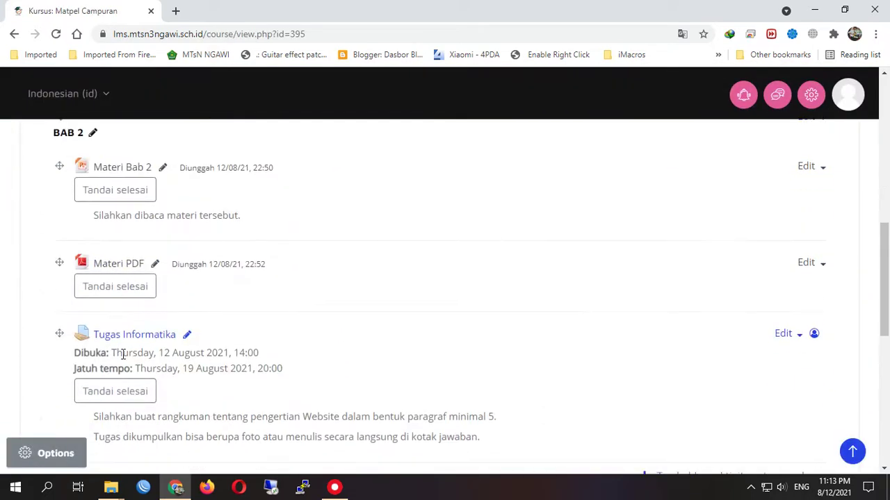
scroll(111, 401, "down", 1)
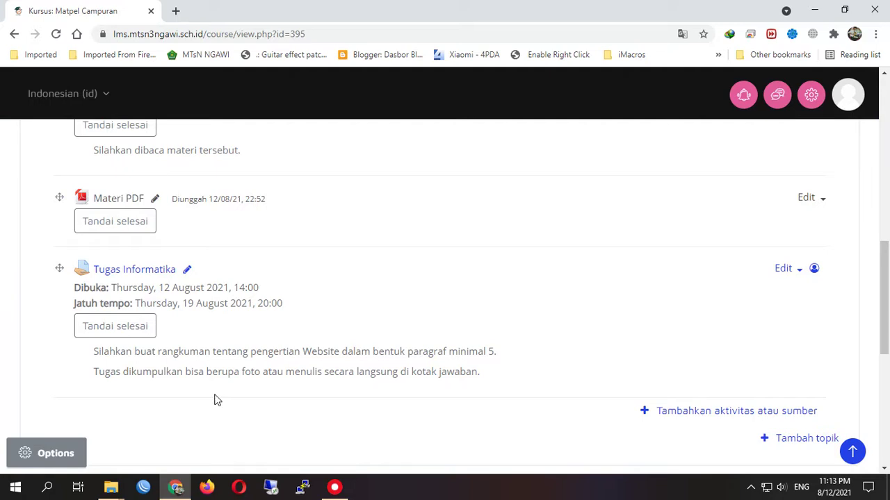
left_click(728, 414)
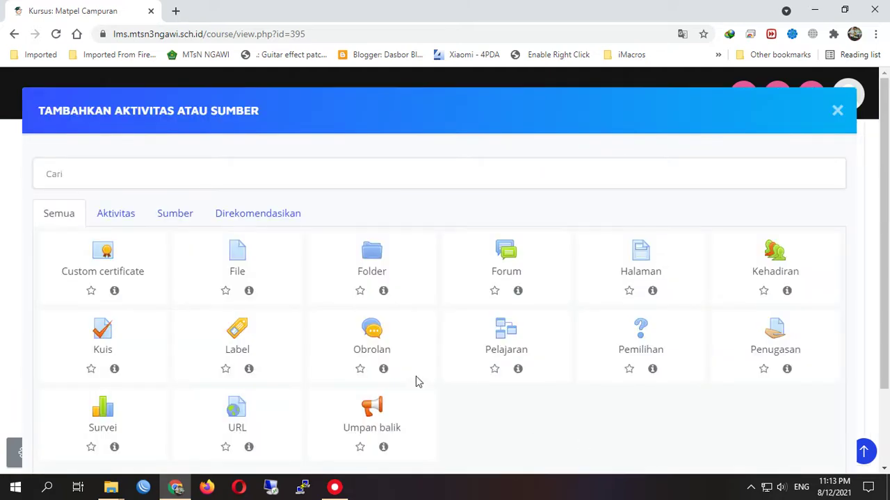
left_click(101, 335)
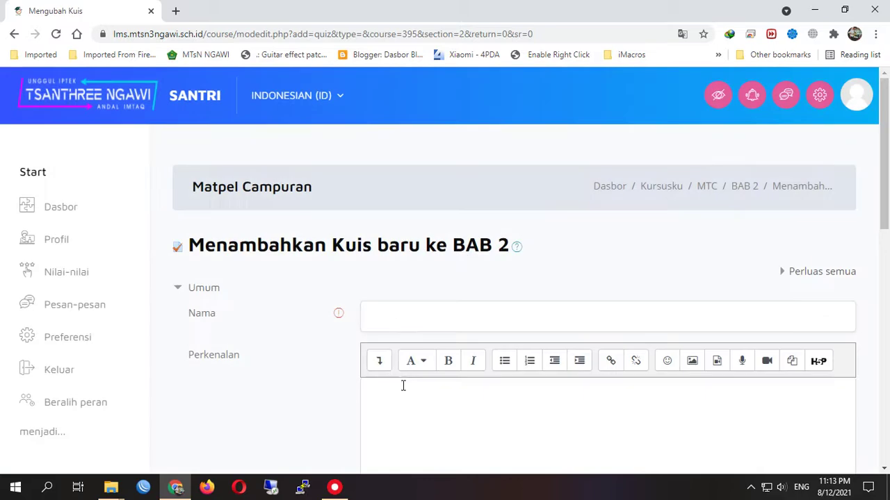
Name the quiz "Ulangan Harian 1" and enable showing its description on the course page.
left_click(400, 315)
type("Ulangan Harian 1")
scroll(400, 313, "down", 2)
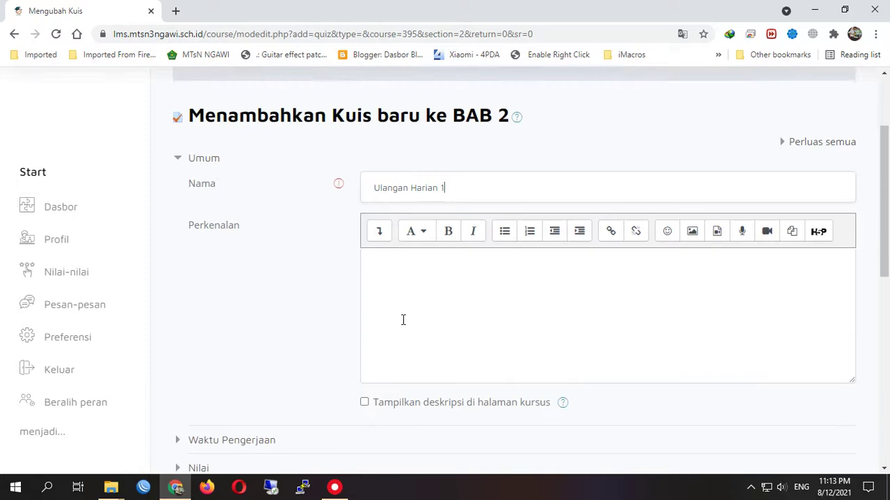
left_click(365, 402)
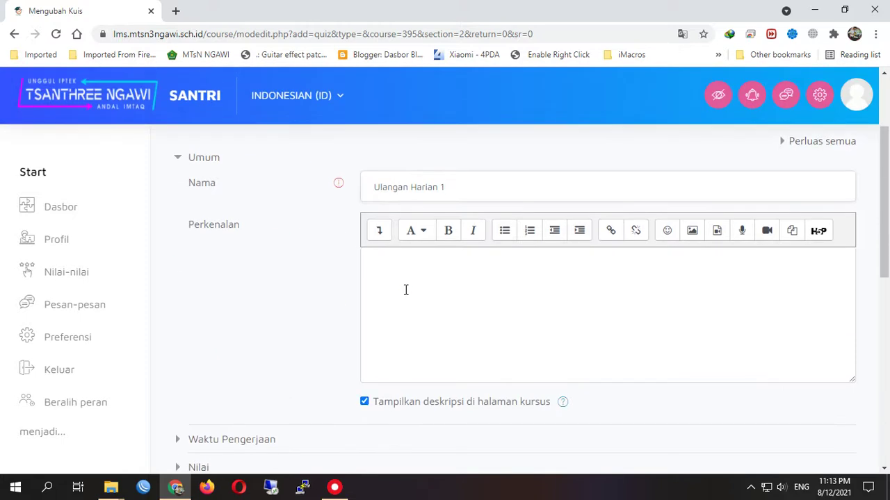
Write the quiz introduction "Silahkan mengikuti ulangan harian berikut untuk mendapatkan nilai.".
left_click(406, 290)
type("Silahkan")
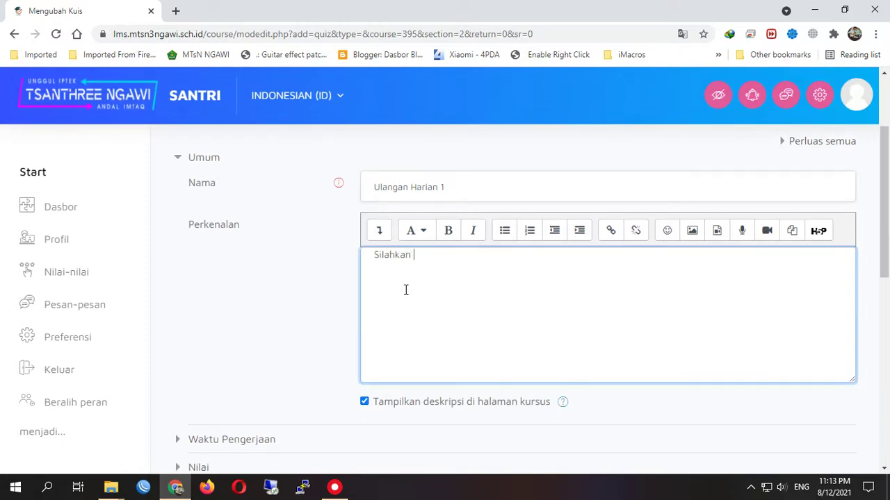
type(" mengikuti ulangan harian")
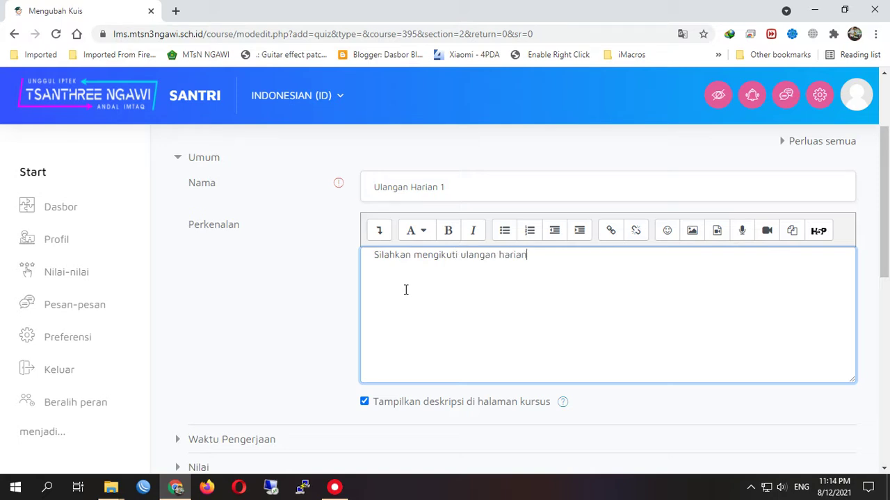
type(" berikut untuk mendapatka")
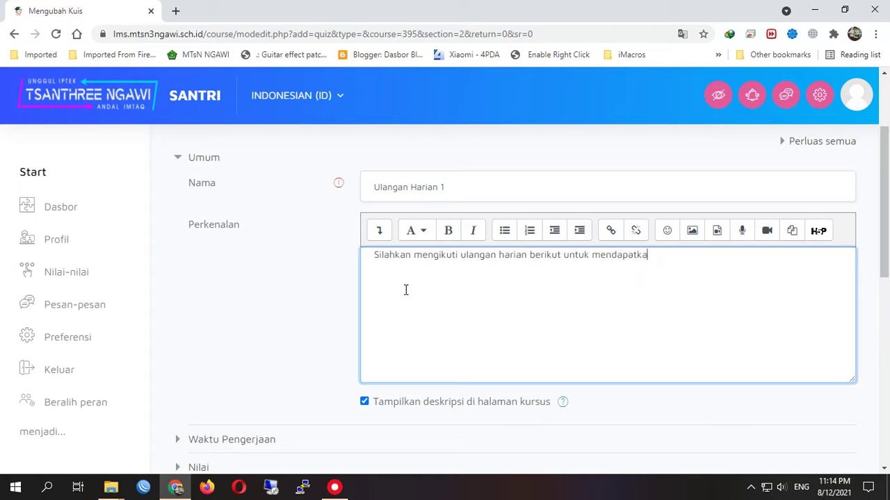
type("n nila")
type("i minimal")
key("BackSpace")
key("BackSpace")
key("BackSpace")
key("BackSpace")
key("BackSpace")
key("BackSpace")
type(".")
Enable the quiz start and end dates under Waktu Pengerjaan, and set the end day to 19 August 2021.
scroll(303, 345, "down", 2)
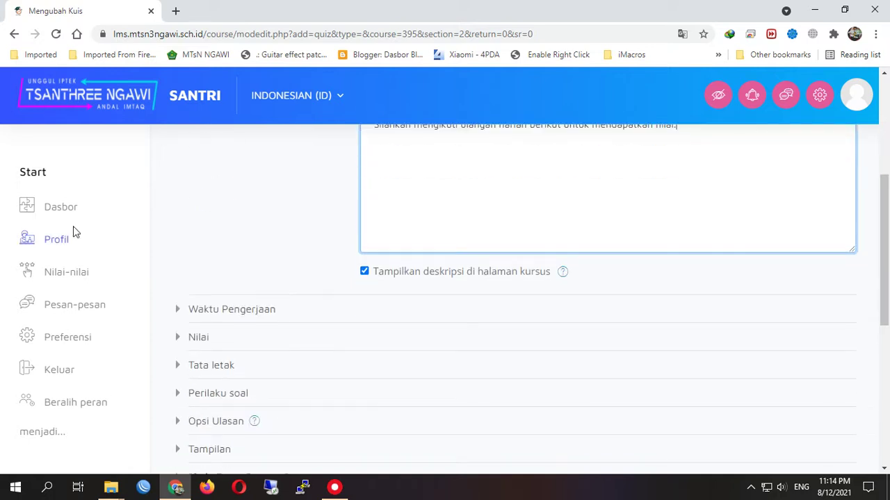
left_click(176, 311)
scroll(274, 348, "down", 2)
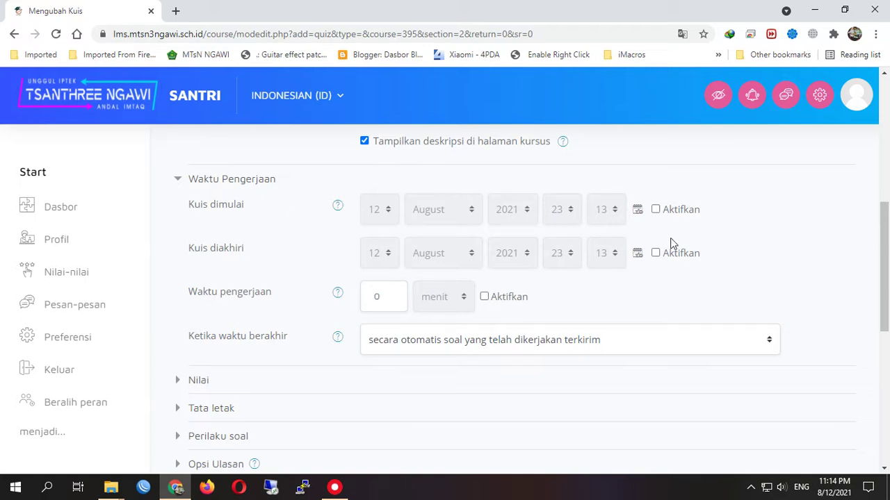
left_click(656, 210)
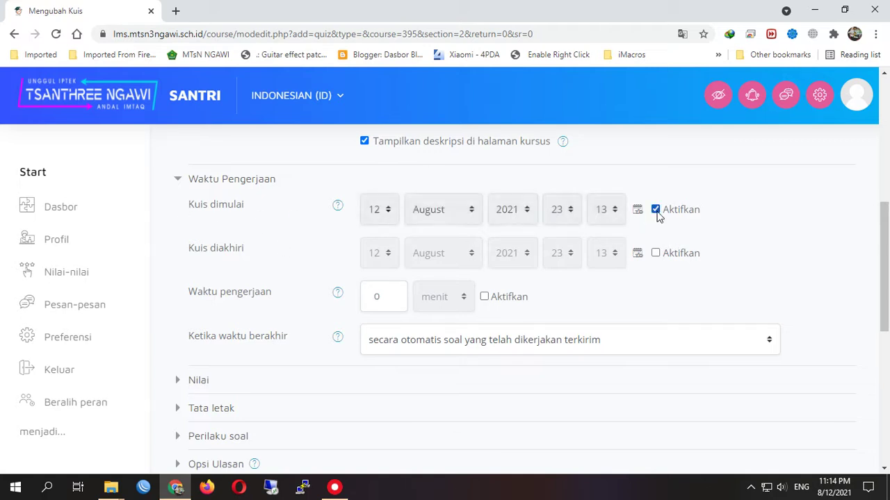
left_click(656, 253)
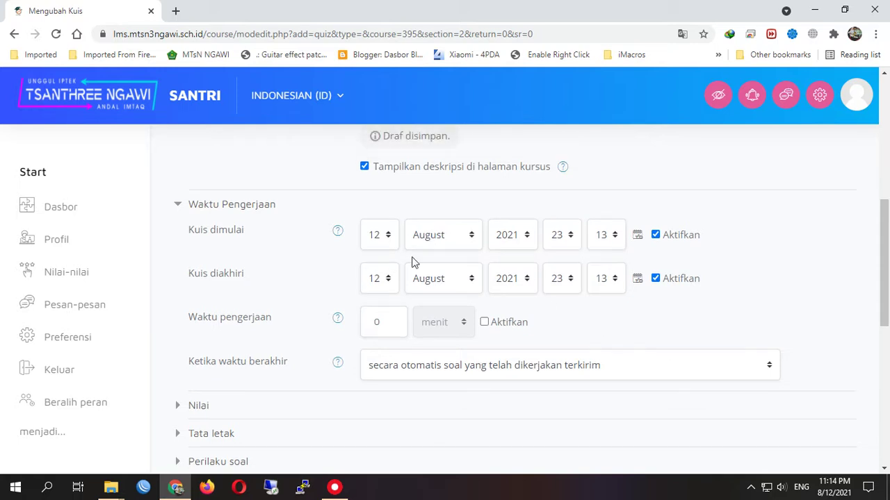
left_click(376, 285)
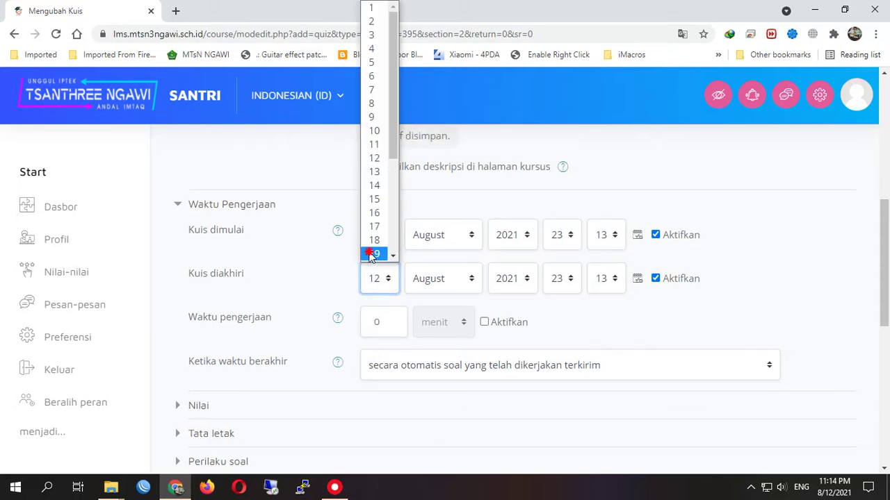
left_click(373, 254)
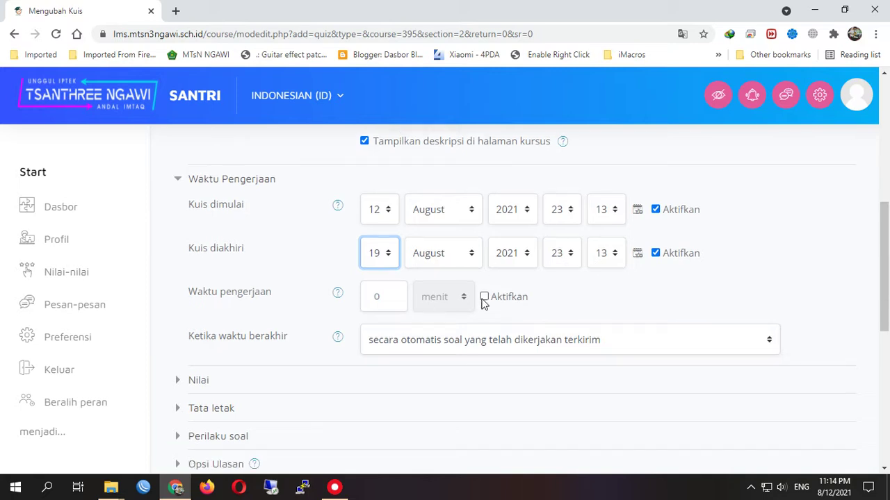
Enable the quiz time limit and set it to 60 menit.
left_click(485, 298)
left_click_drag(389, 297, 353, 298)
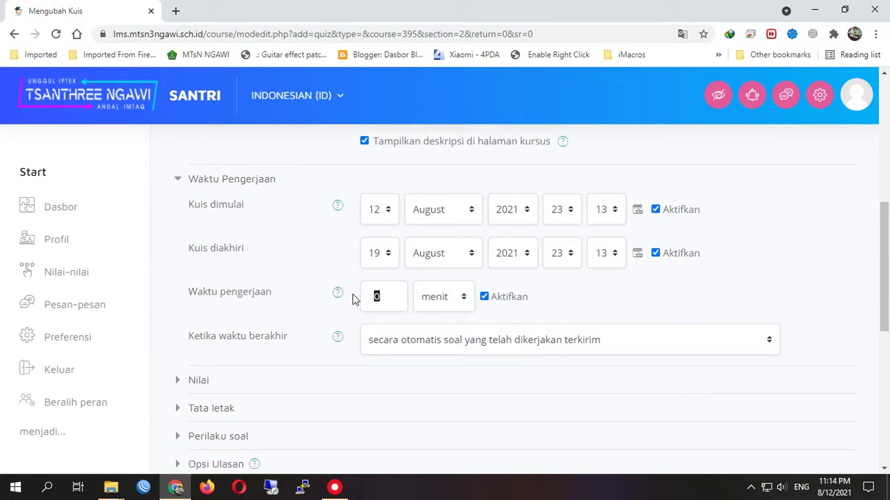
type("60")
Review the choices for Ketika waktu berakhir, keeping "secara otomatis soal yang telah dikerjakan terkirim".
scroll(333, 311, "down", 1)
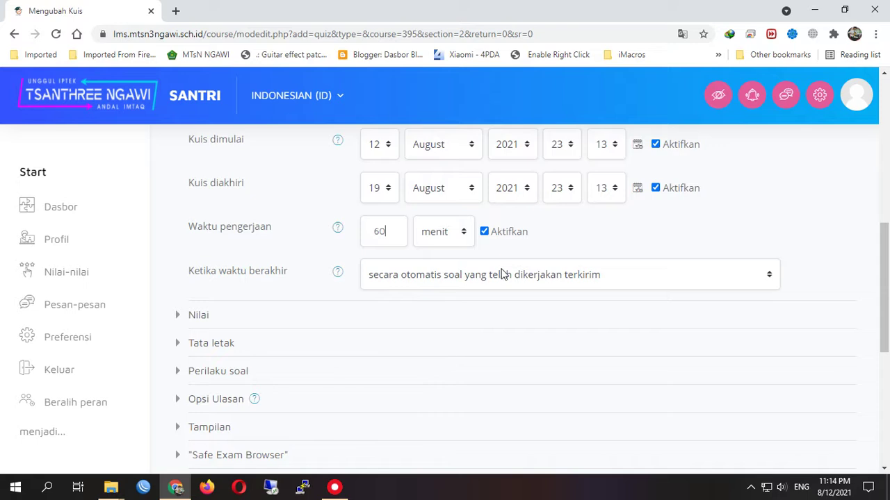
left_click(450, 282)
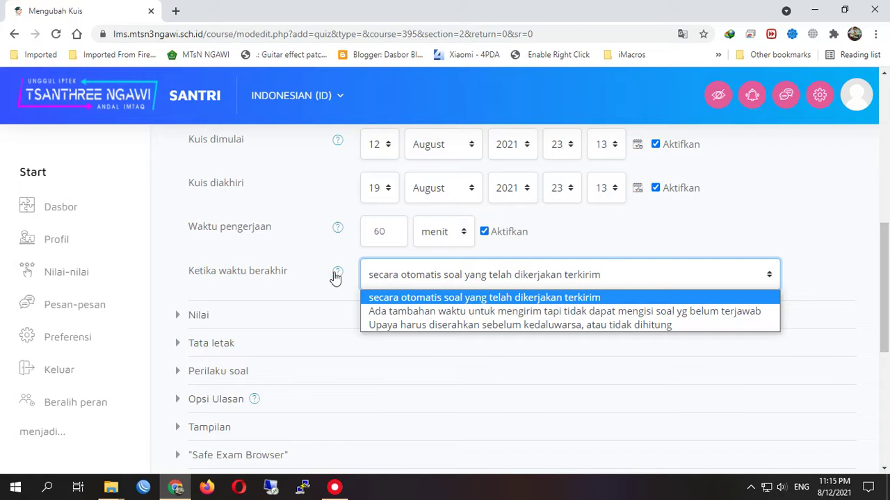
left_click(307, 258)
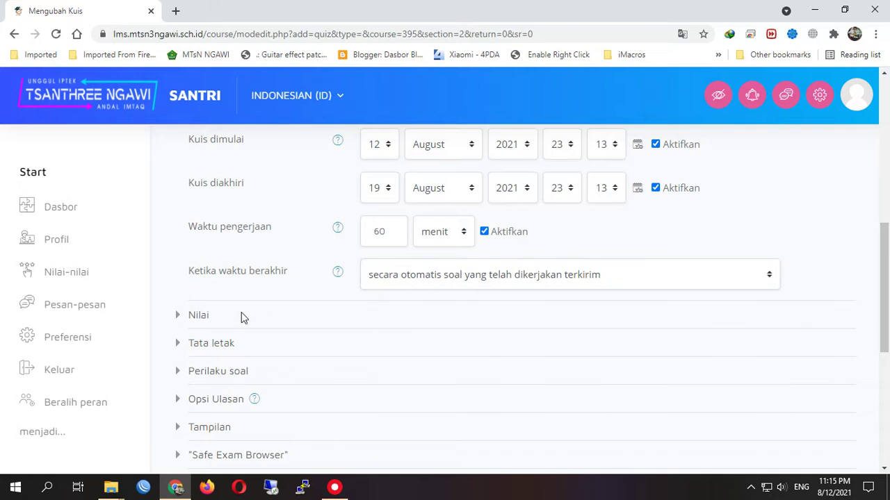
scroll(247, 321, "up", 1)
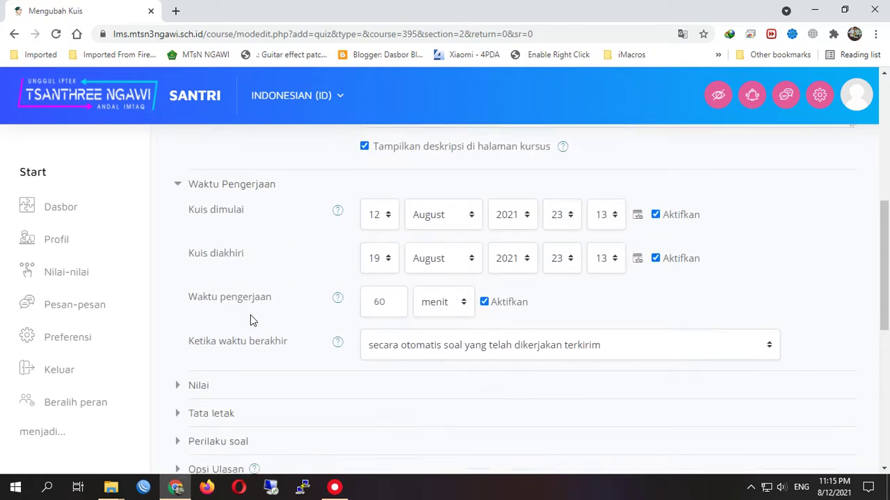
scroll(250, 321, "down", 1)
scroll(250, 318, "up", 1)
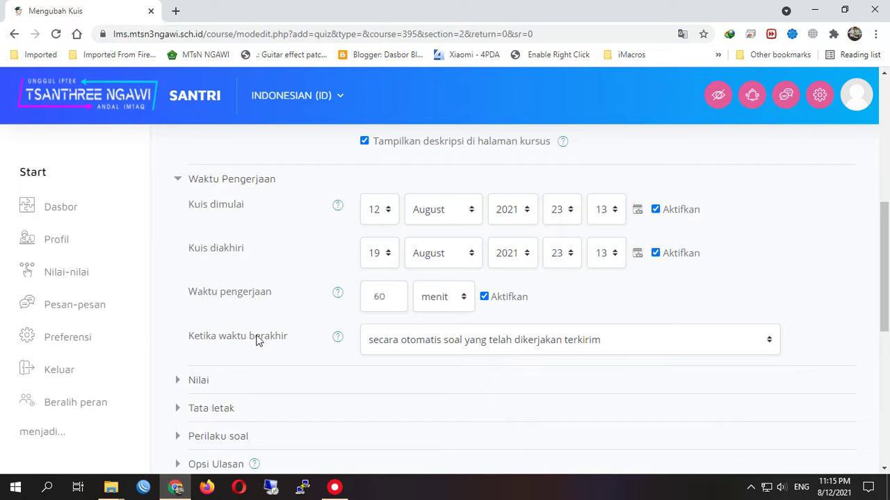
Recheck the Ketika waktu berakhir choices, and read the help for Nilai untuk lulus in the Nilai section.
left_click(425, 342)
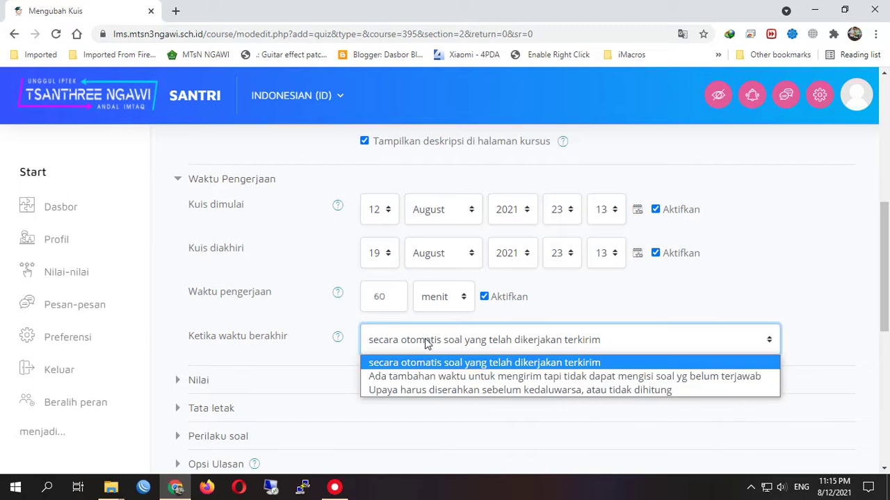
left_click(298, 314)
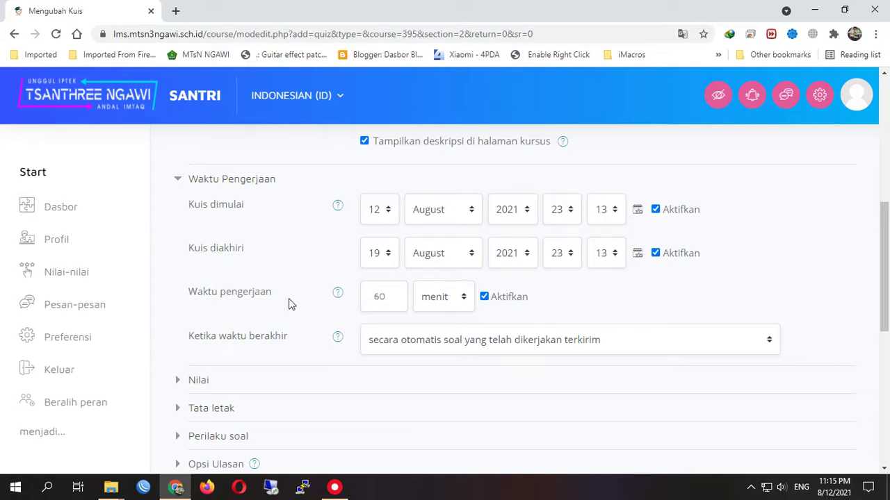
scroll(290, 304, "down", 1)
left_click(193, 317)
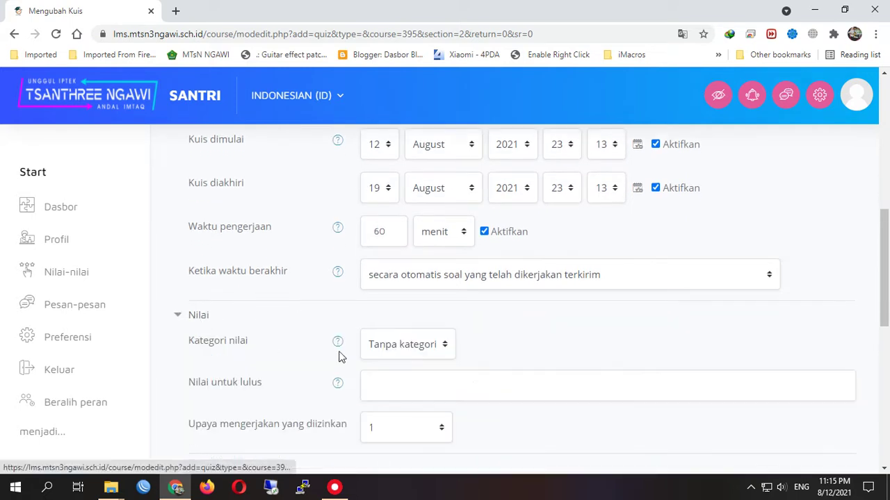
scroll(340, 356, "down", 2)
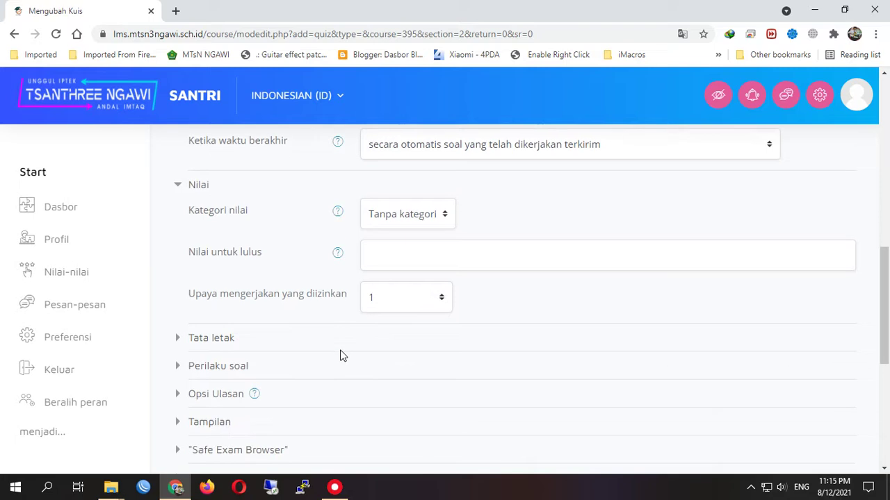
left_click(399, 256)
left_click(338, 253)
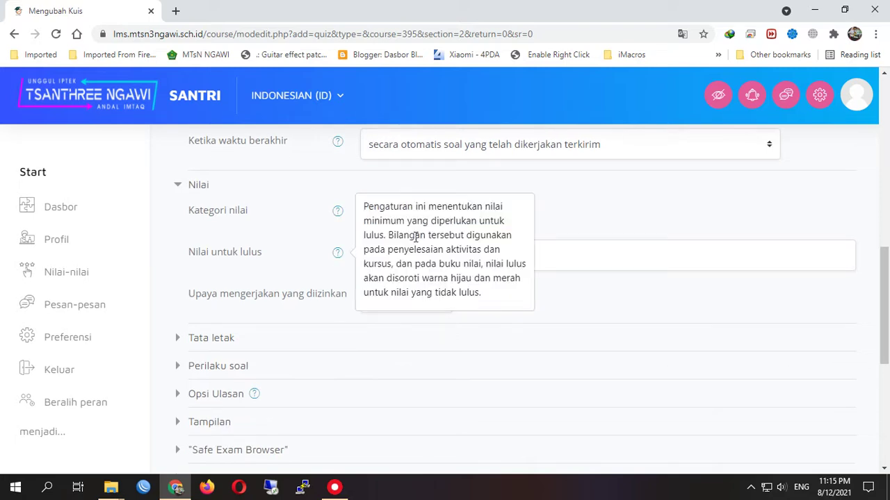
left_click(292, 240)
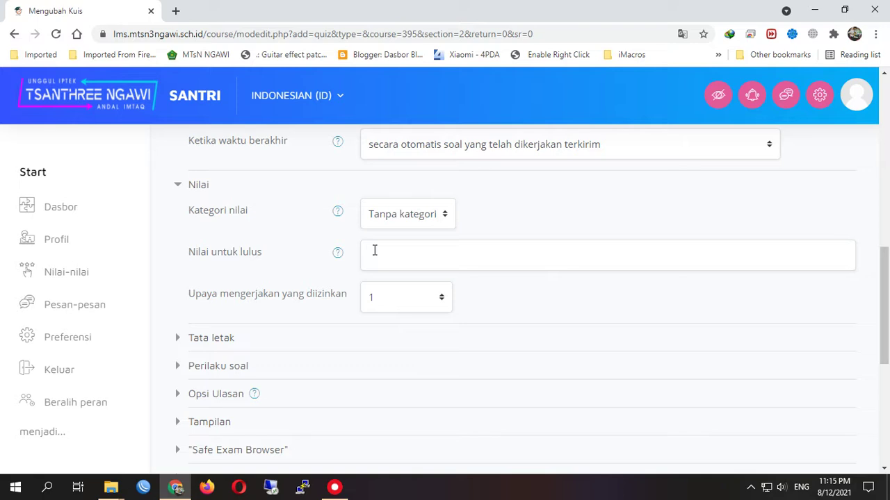
Review the choices for Kategori nilai and Upaya mengerjakan yang diizinkan, keeping Tanpa kategori and 1.
left_click(411, 217)
left_click(453, 217)
left_click(391, 299)
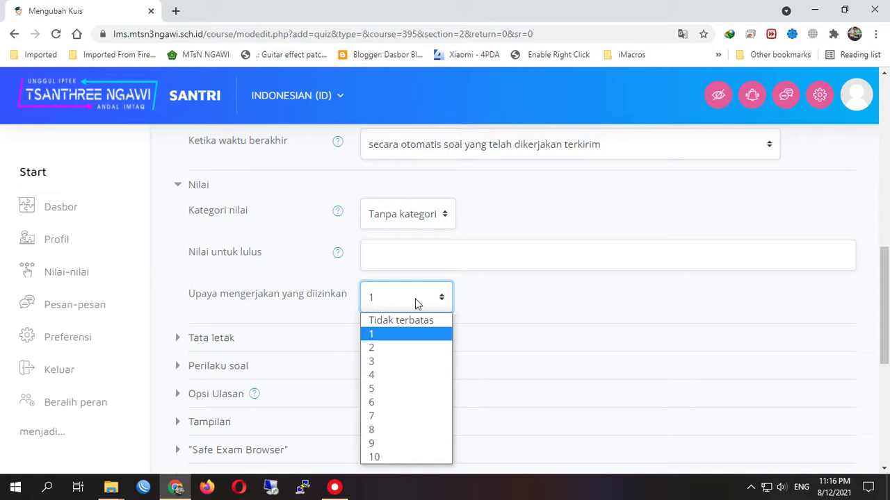
left_click(488, 305)
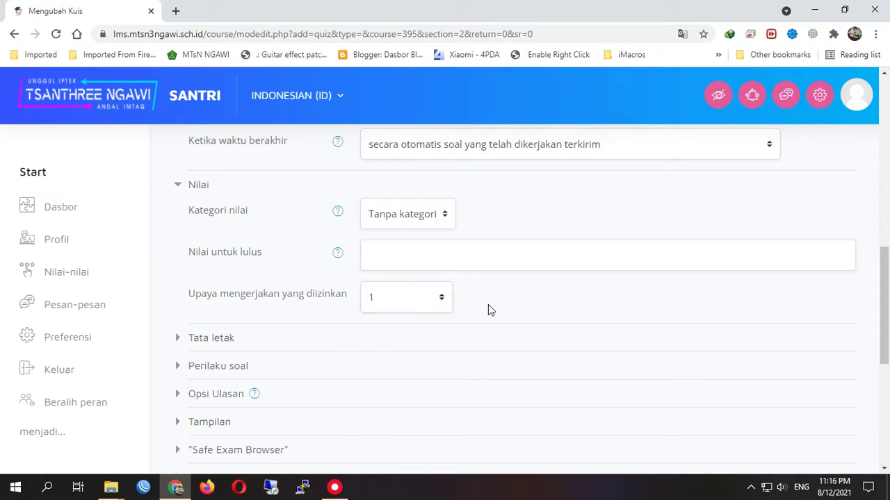
Try 2 for Upaya mengerjakan yang diizinkan to review the Metode penilaian choices, and restore the limit to 1.
scroll(489, 304, "up", 1)
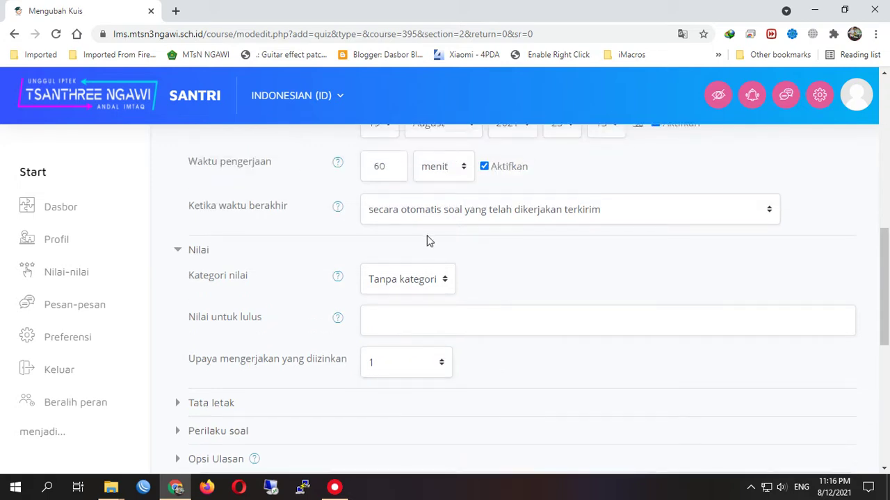
scroll(425, 240, "up", 2)
scroll(418, 359, "up", 2)
scroll(501, 364, "down", 2)
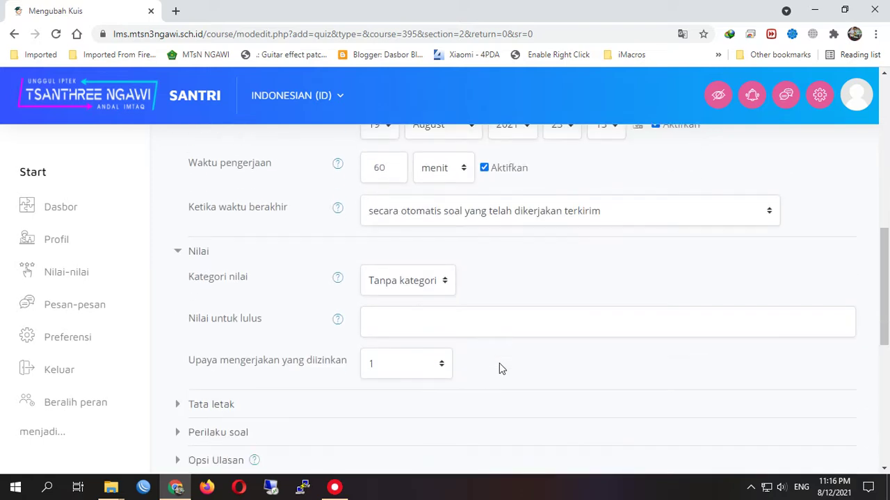
left_click(426, 370)
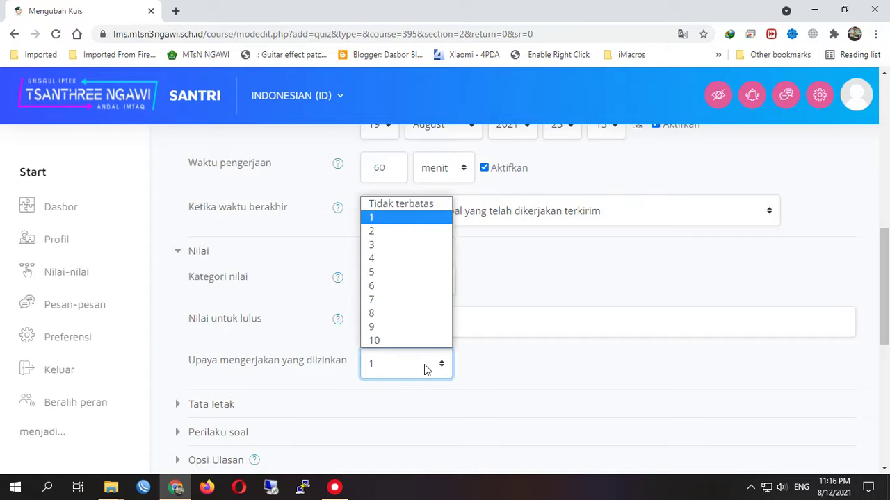
left_click(392, 234)
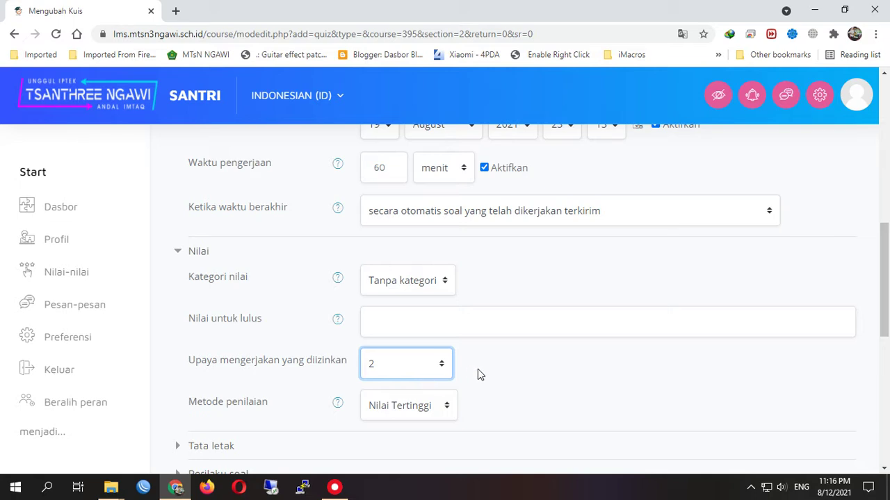
left_click(415, 410)
left_click(492, 390)
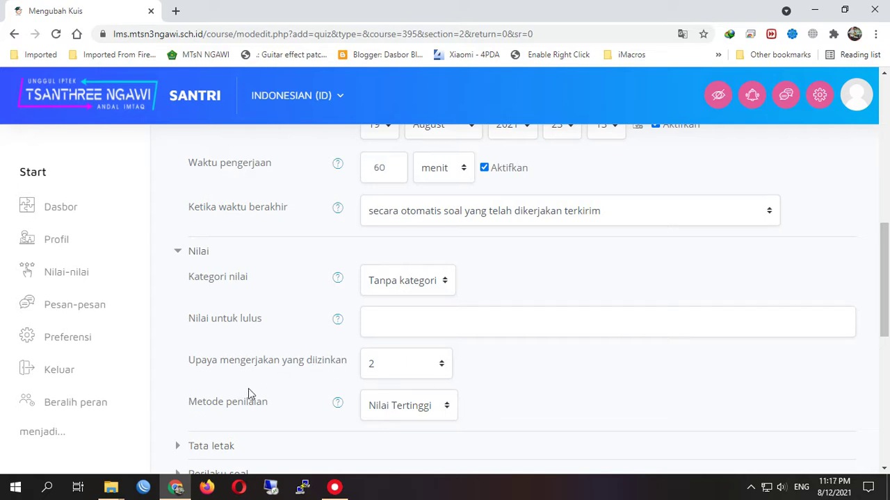
left_click(422, 367)
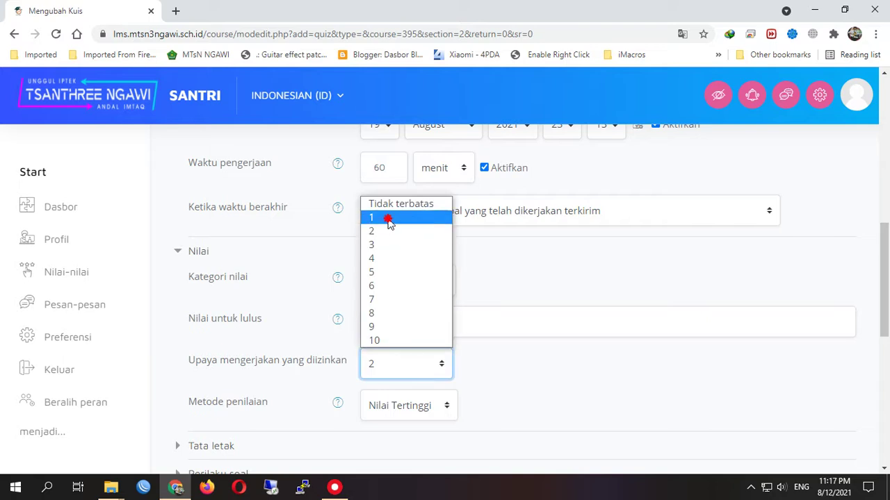
left_click(389, 218)
Expand the Tata letak section and reveal its additional settings.
scroll(499, 396, "down", 2)
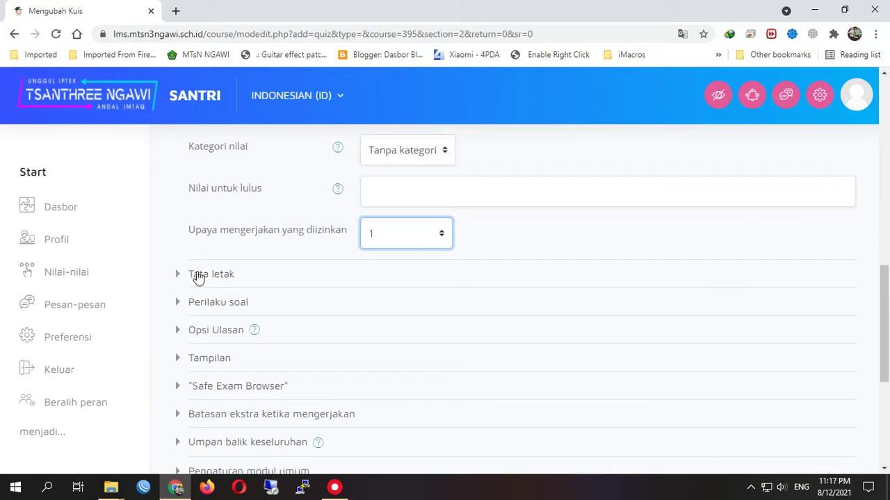
left_click(200, 275)
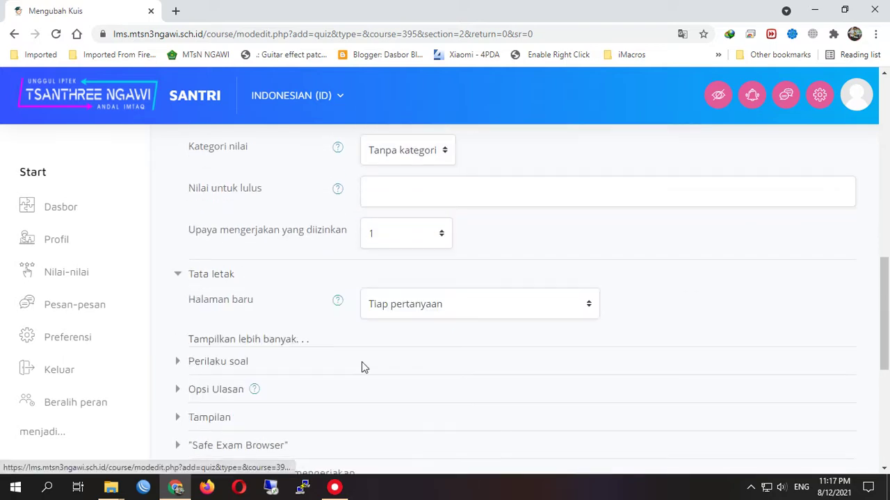
left_click(243, 340)
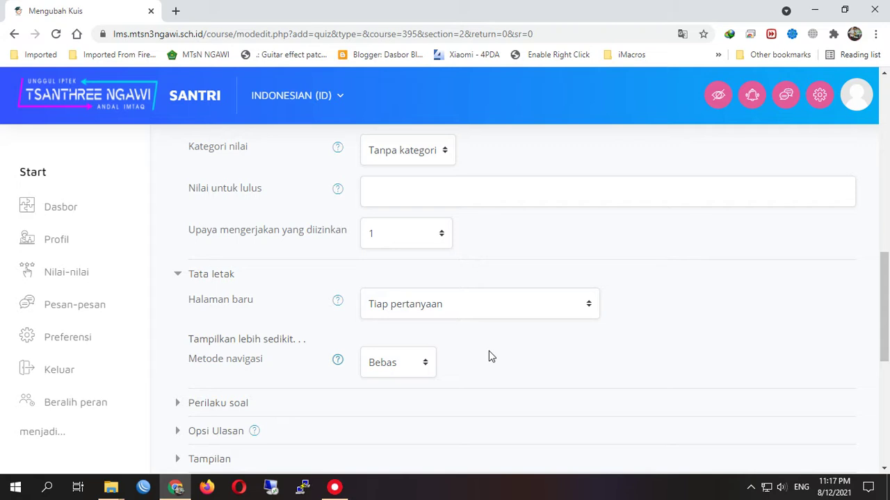
Try Setiap 10 pertanyaan for Halaman baru and set it back to Tiap pertanyaan.
left_click(490, 307)
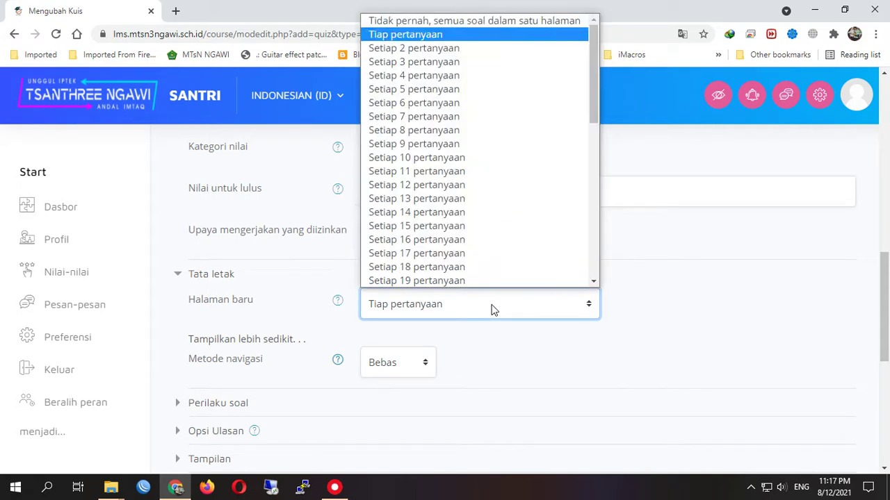
left_click(467, 160)
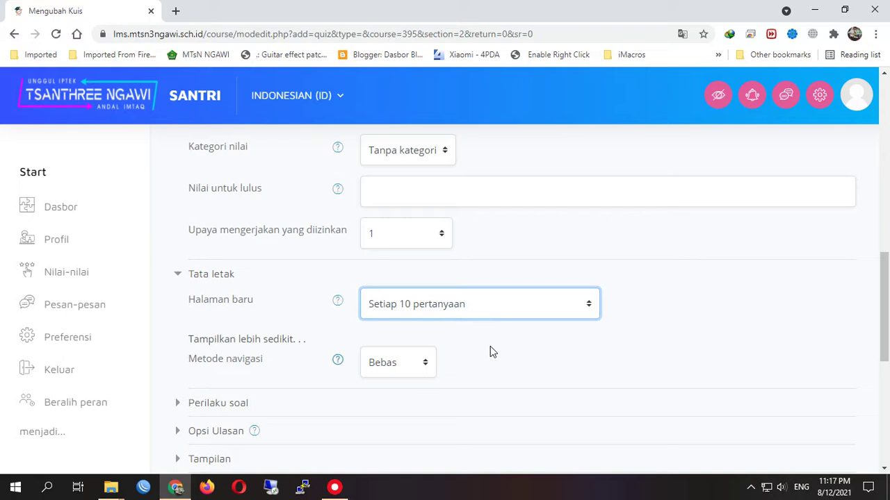
left_click(497, 306)
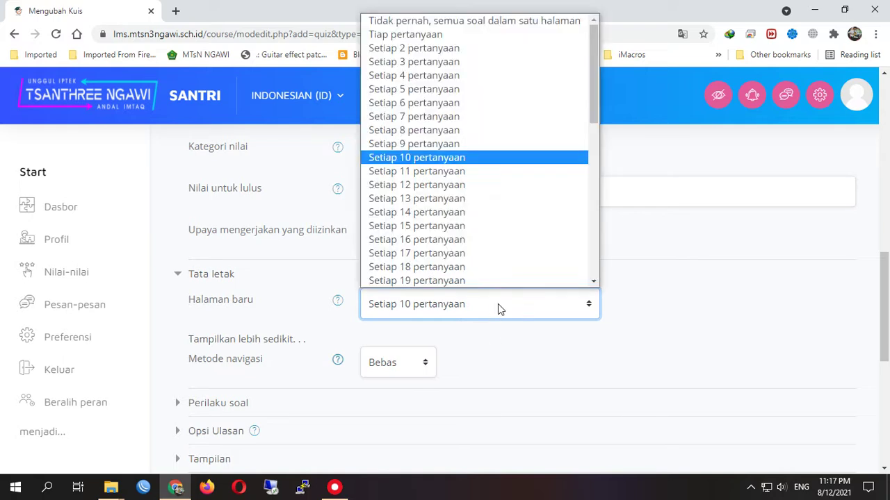
left_click(438, 35)
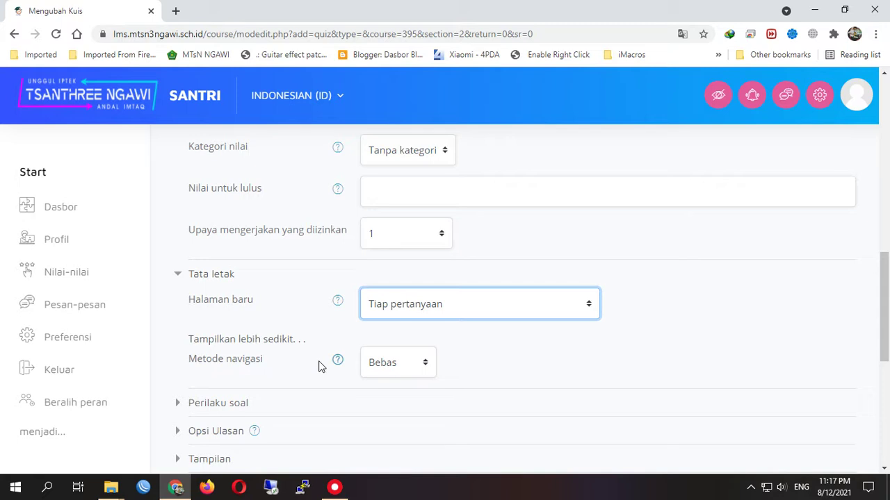
Review the Metode navigasi choices and read the help for that setting.
left_click(371, 362)
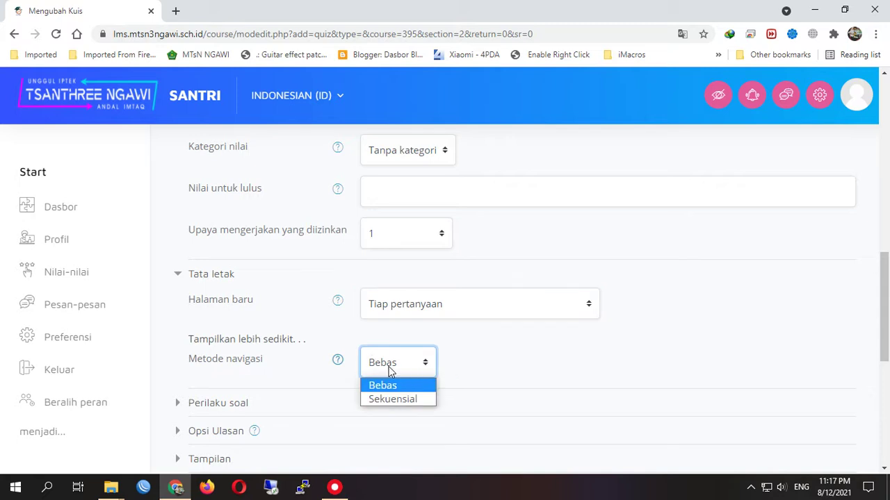
left_click(469, 369)
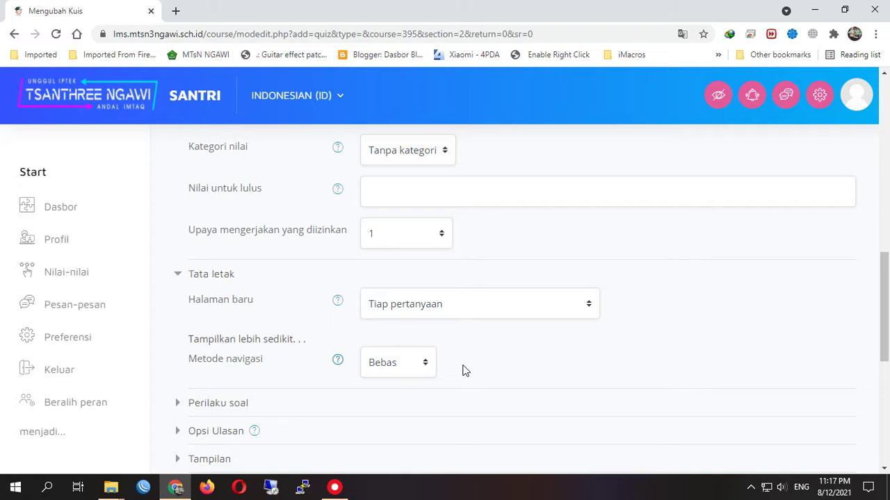
left_click(414, 367)
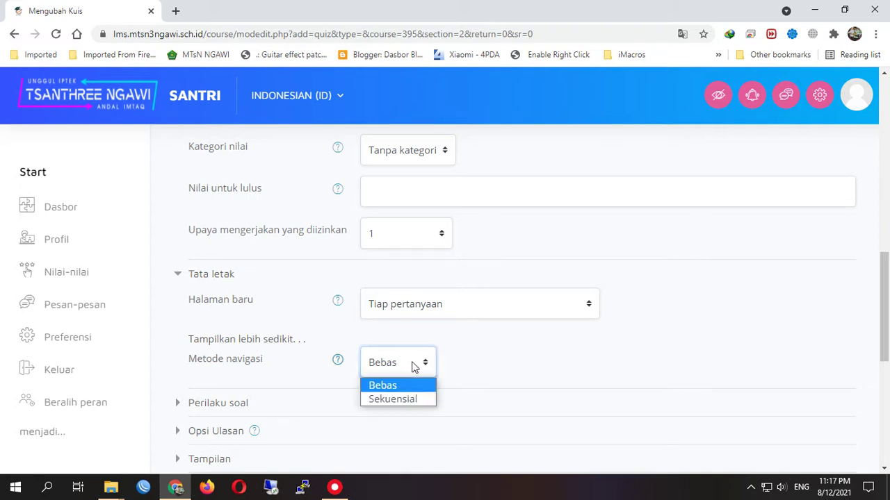
left_click(337, 359)
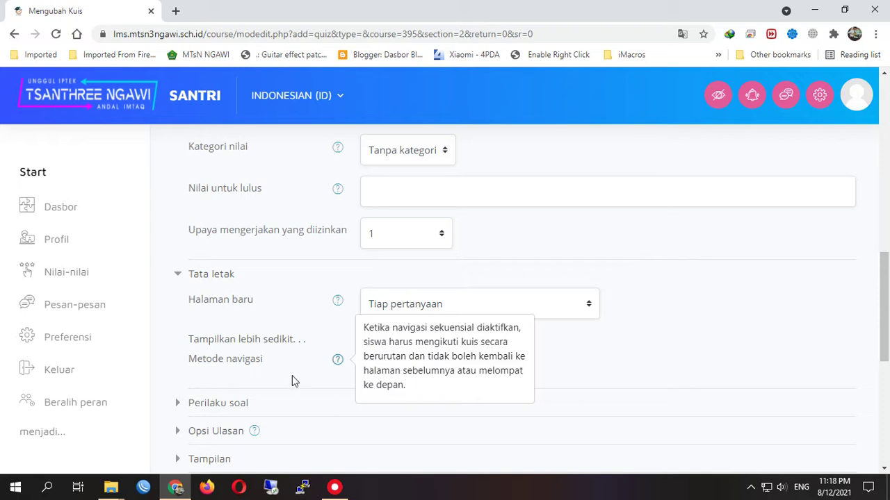
left_click(292, 377)
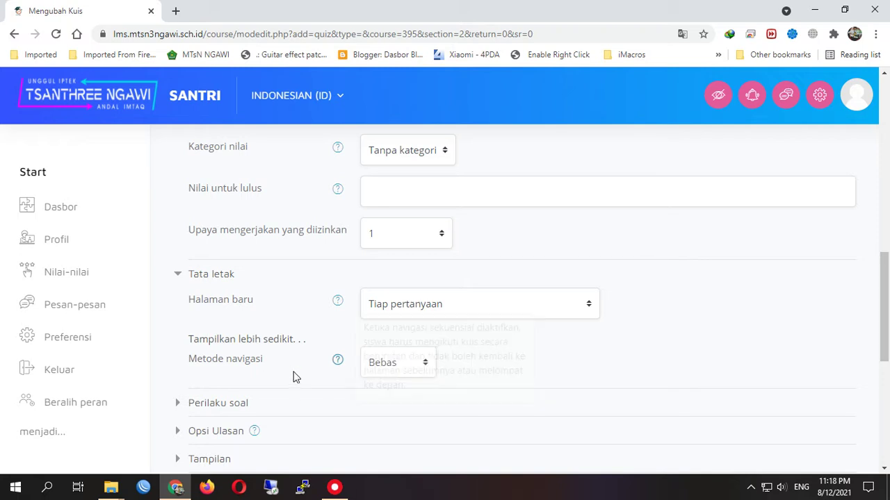
Try Sekuensial as the Metode navigasi and set it back to Bebas.
left_click(383, 370)
left_click(397, 399)
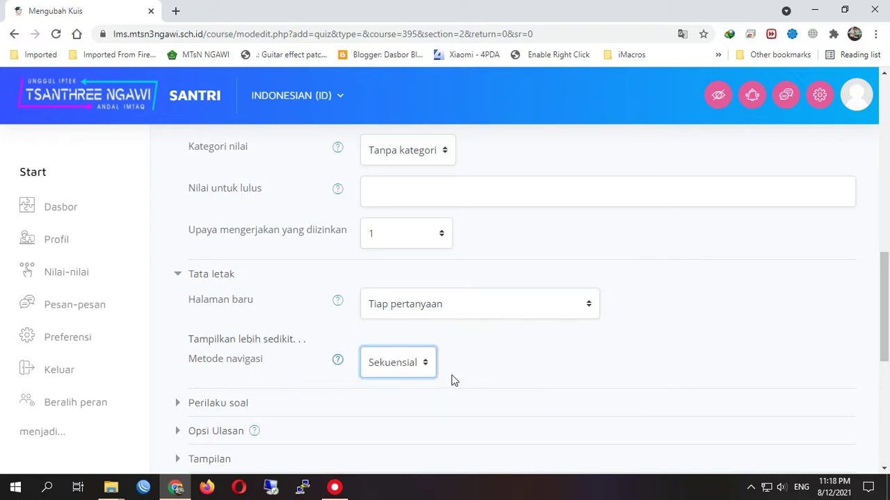
left_click(392, 371)
left_click(394, 384)
Expand Perilaku soal and review the choices for Acak dalam soal and Bagaimana soal bersikap, keeping Ya and Deferred feedback.
scroll(336, 382, "down", 2)
left_click(200, 276)
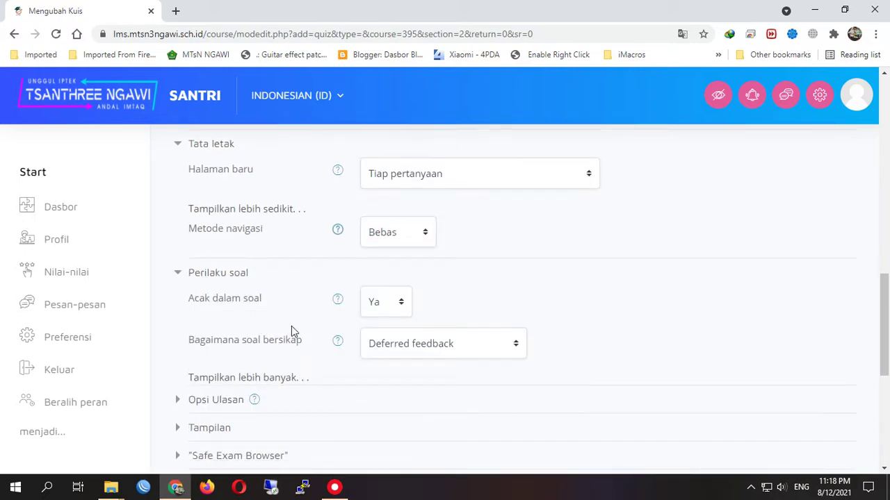
scroll(249, 353, "down", 1)
scroll(240, 306, "down", 1)
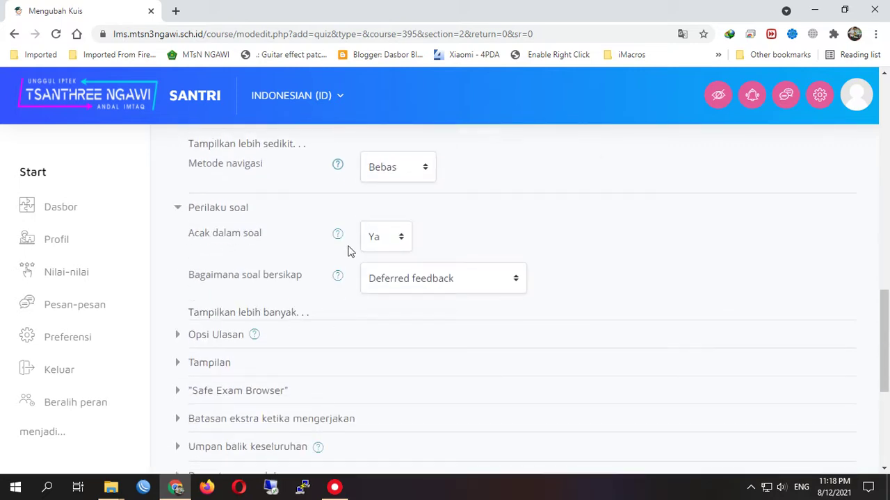
left_click(381, 238)
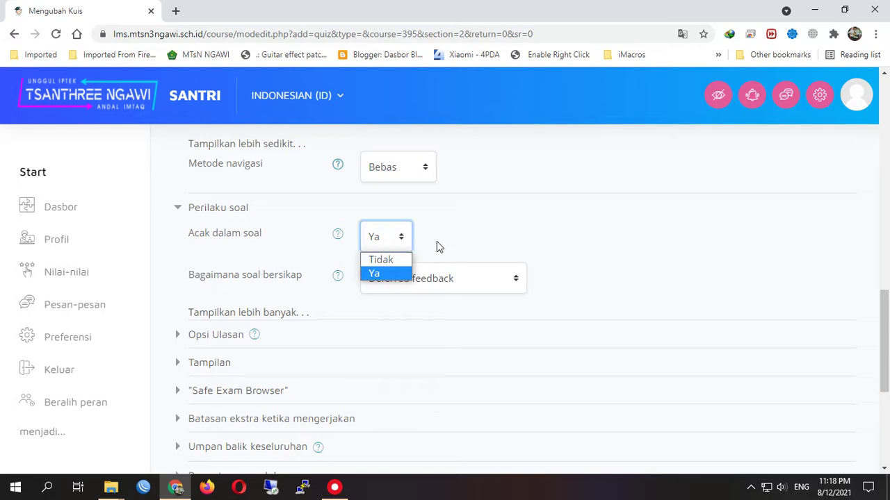
left_click(436, 241)
left_click(391, 238)
left_click(439, 233)
left_click(402, 281)
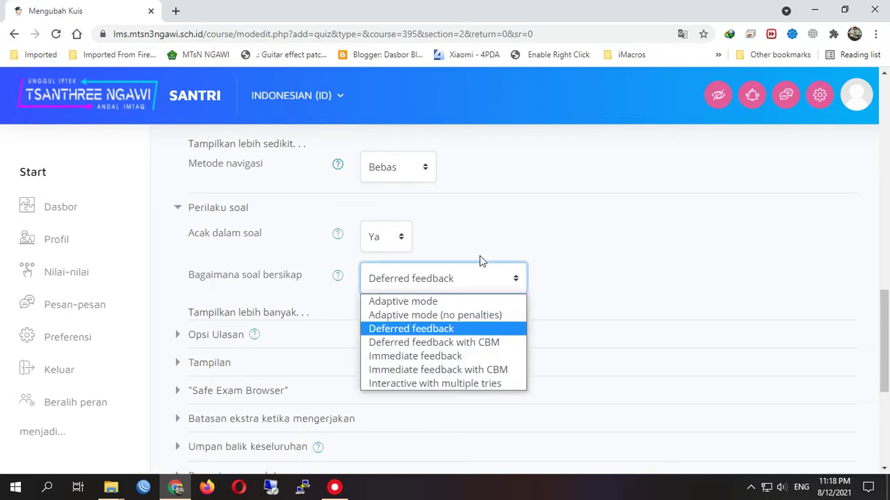
left_click(395, 291)
Expand Opsi Ulasan to examine the review options for each quiz stage, and check the quiz dates under Waktu Pengerjaan.
left_click(225, 340)
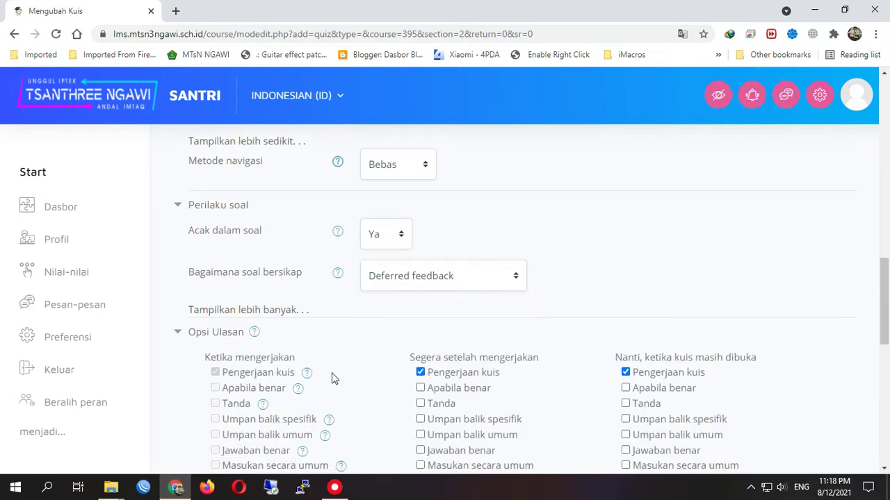
scroll(331, 378, "down", 2)
scroll(331, 378, "down", 1)
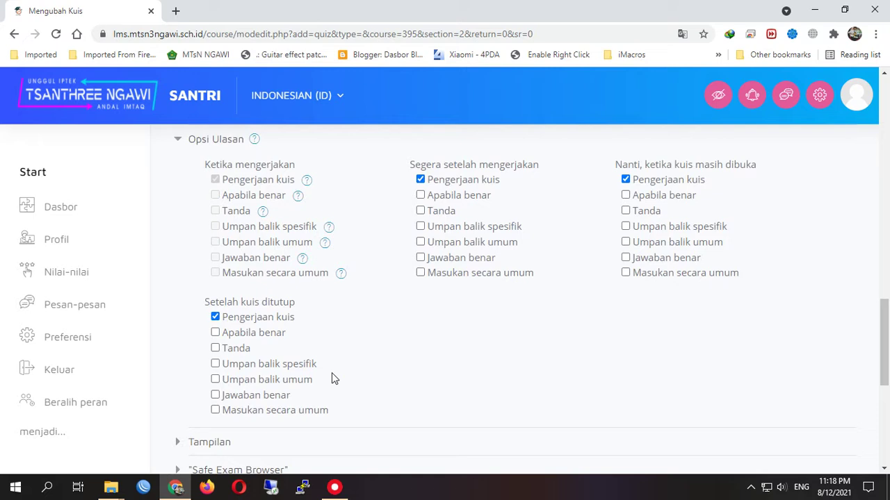
scroll(331, 372, "up", 1)
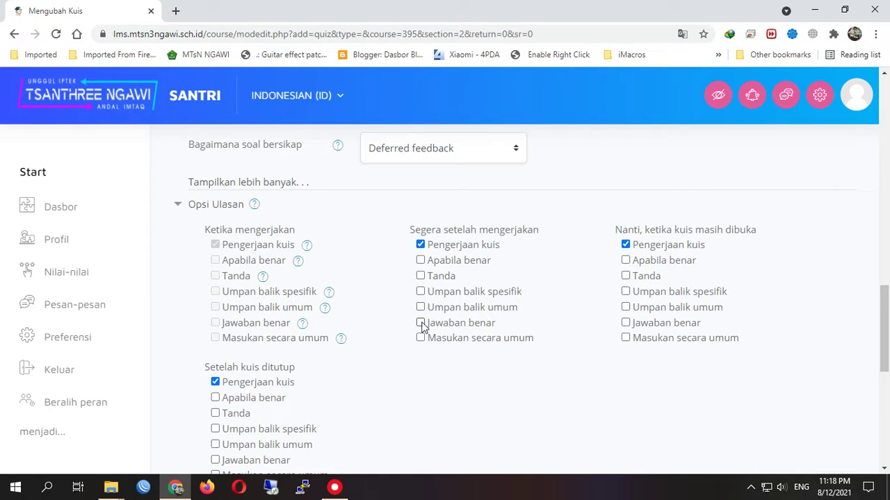
scroll(424, 327, "up", 9)
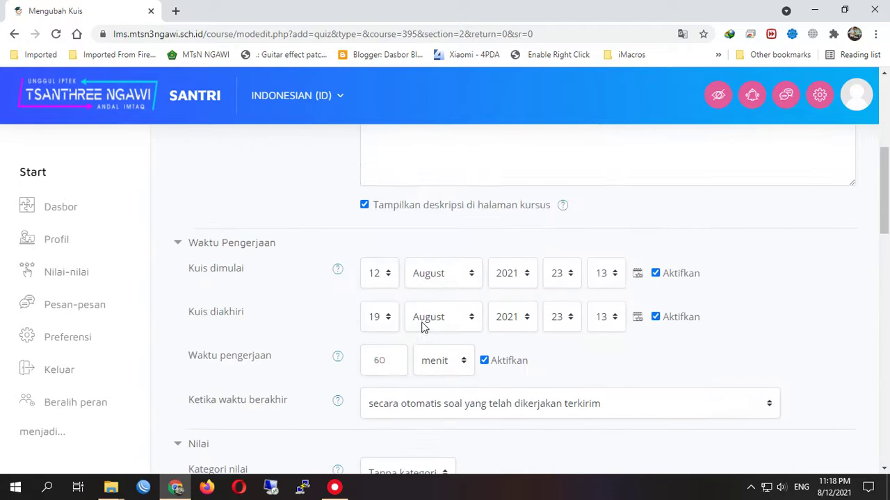
Enable Jawaban benar under Segera setelah mengerjakan in the quiz's Opsi Ulasan.
scroll(424, 326, "down", 4)
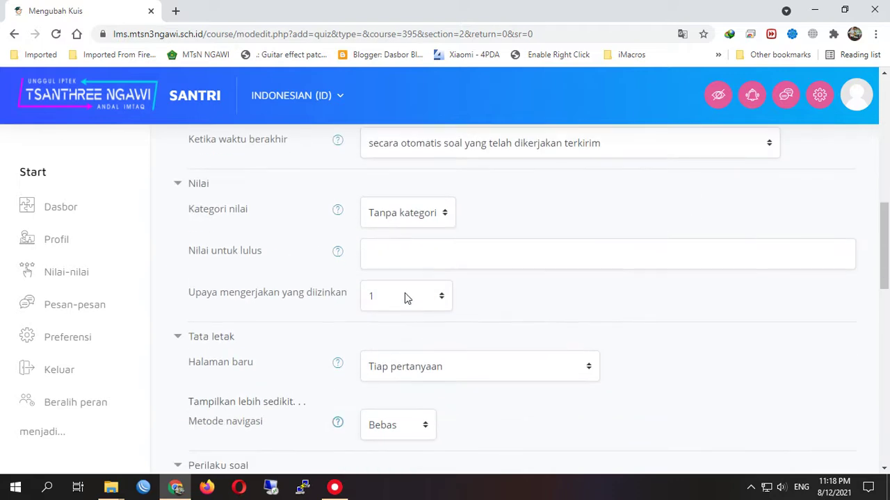
scroll(461, 298, "down", 5)
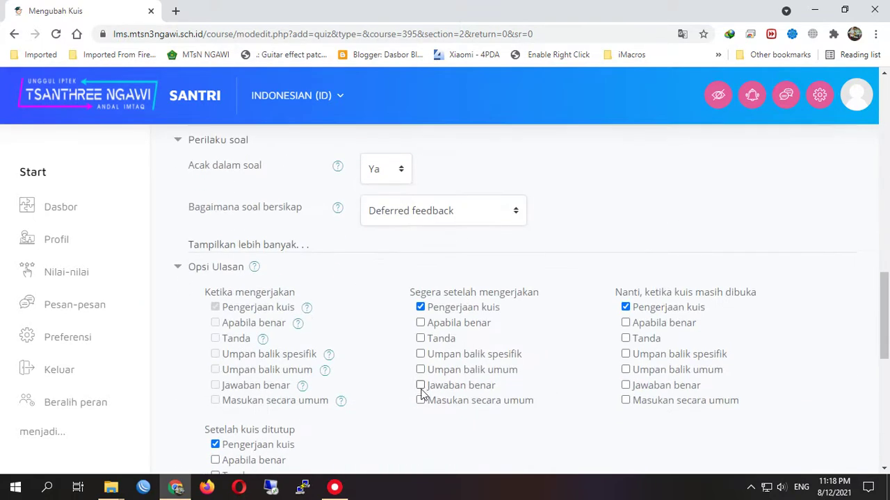
scroll(351, 336, "up", 4)
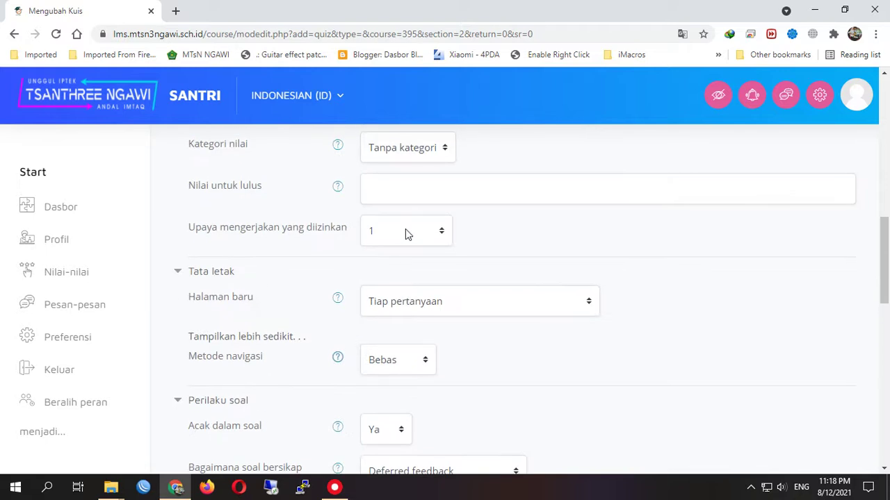
scroll(468, 343, "down", 4)
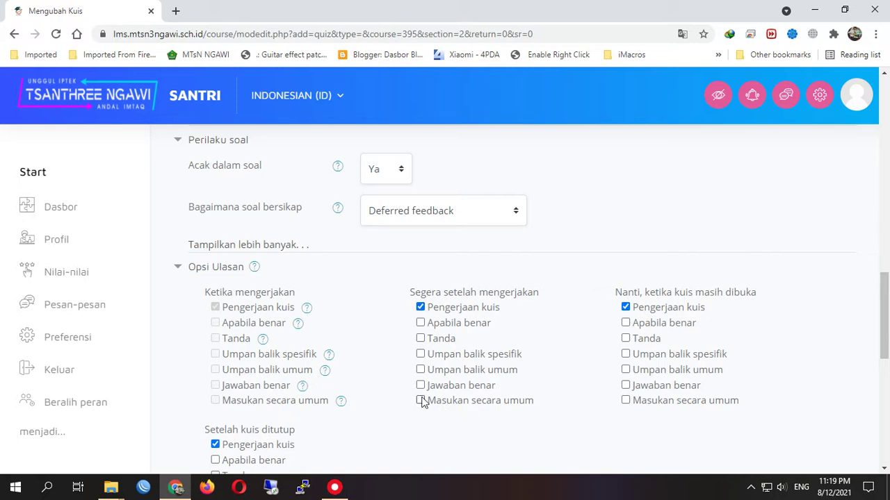
scroll(424, 393, "up", 5)
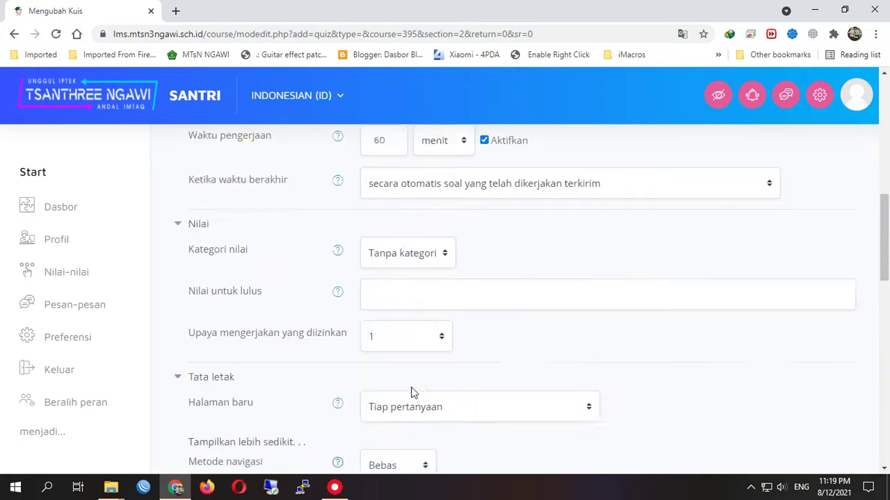
scroll(449, 399, "down", 5)
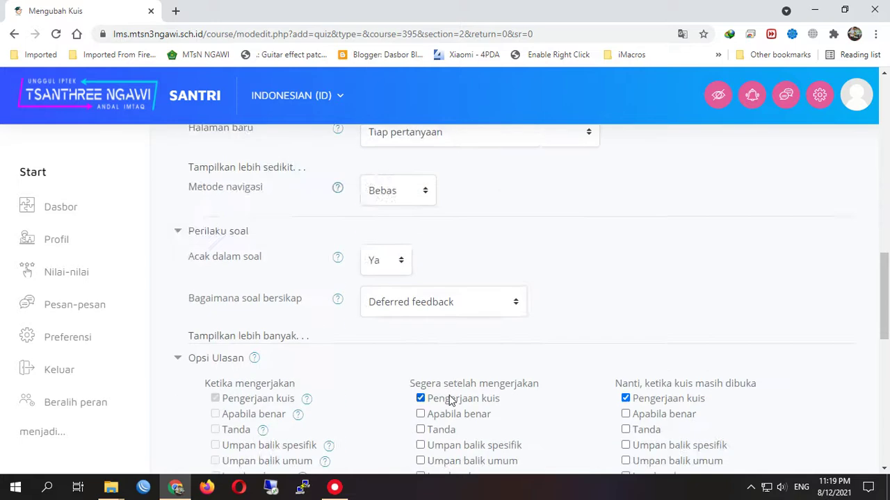
scroll(449, 401, "down", 2)
left_click(420, 326)
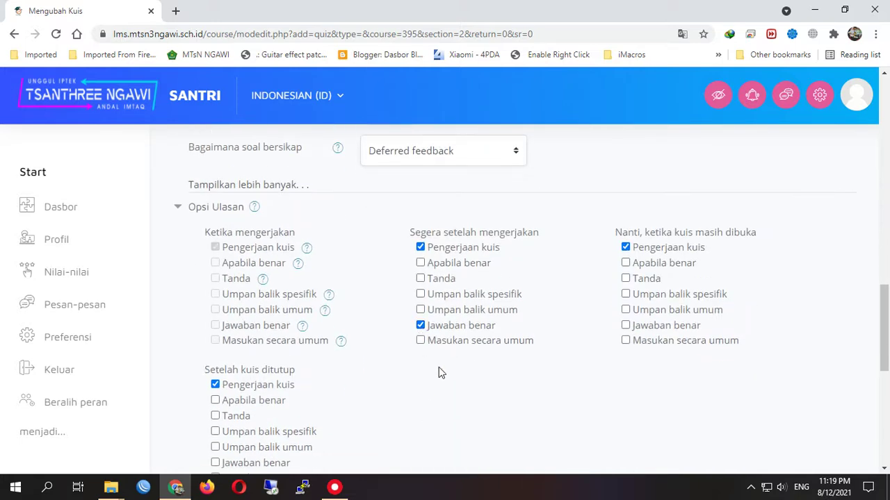
Try Jawaban benar under Setelah kuis ditutup and Nanti, ketika kuis masih dibuka, and clear both choices again.
scroll(438, 373, "down", 5)
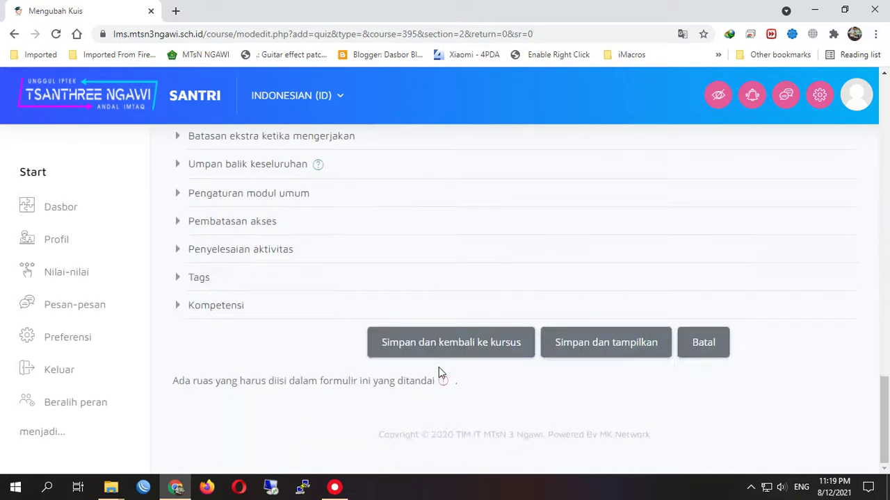
scroll(439, 373, "up", 6)
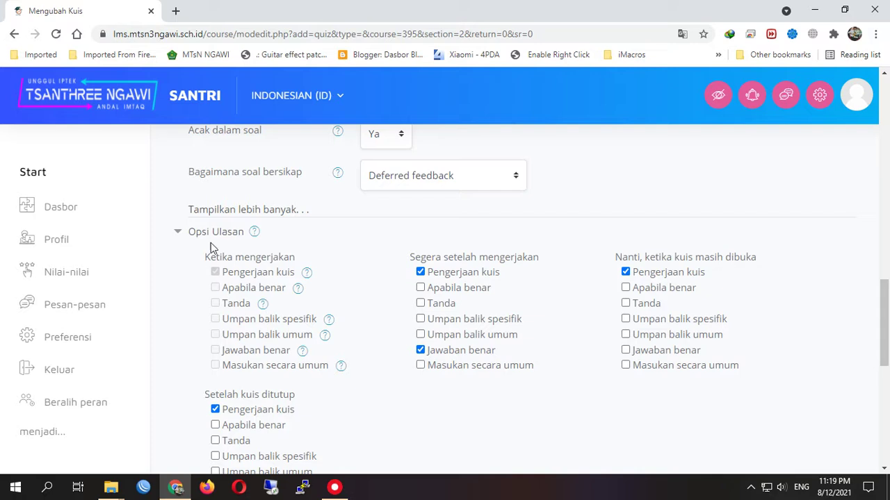
scroll(284, 321, "down", 2)
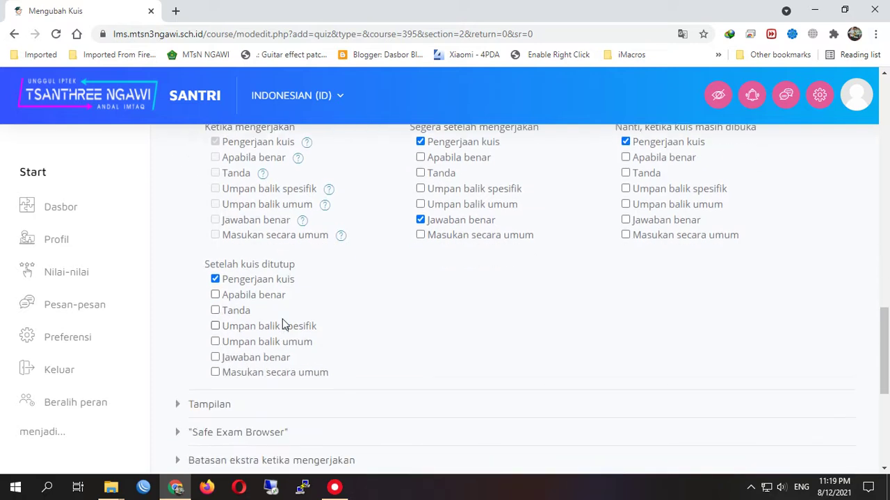
left_click(216, 357)
left_click(626, 220)
left_click(626, 220)
left_click(216, 358)
scroll(435, 383, "down", 1)
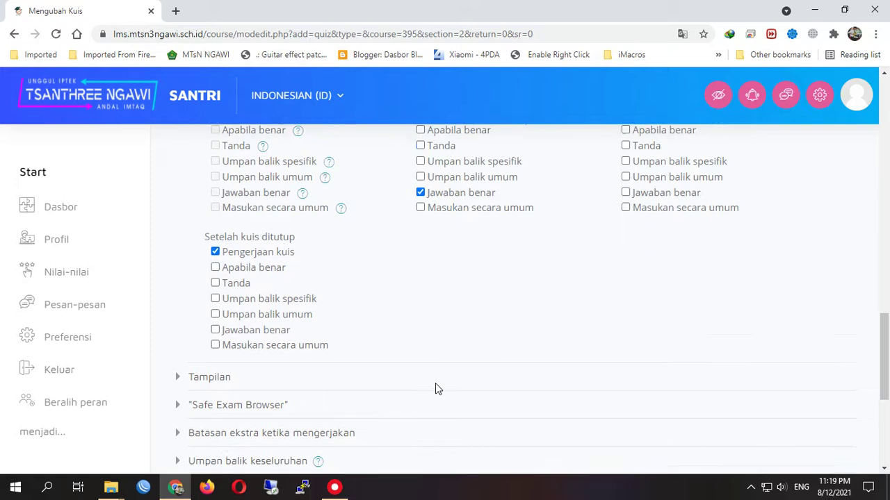
Examine the Tampilan, "Safe Exam Browser", Batasan ekstra ketika mengerjakan and Umpan balik keseluruhan settings, collapsing each section again.
left_click(212, 340)
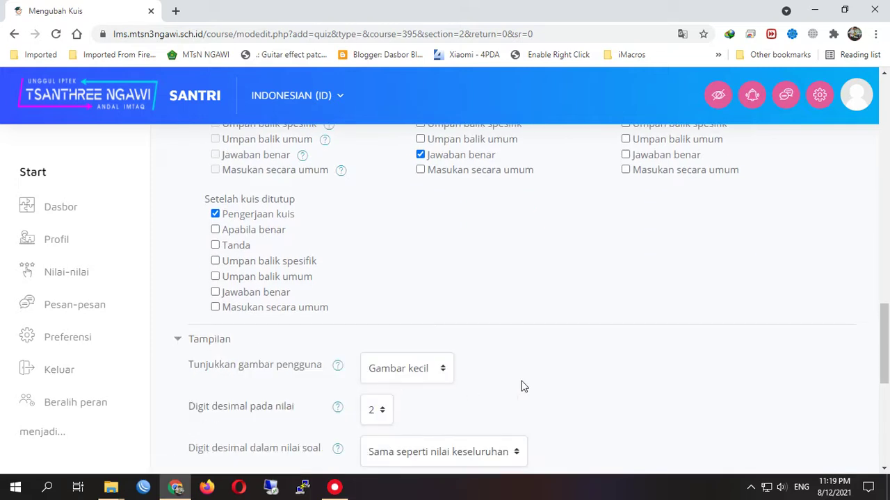
scroll(521, 387, "down", 2)
scroll(516, 387, "down", 1)
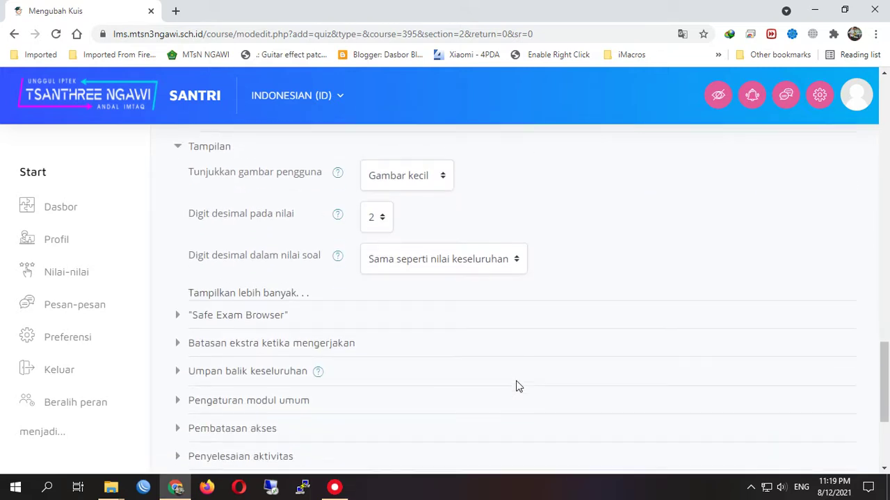
scroll(264, 316, "up", 1)
left_click(213, 214)
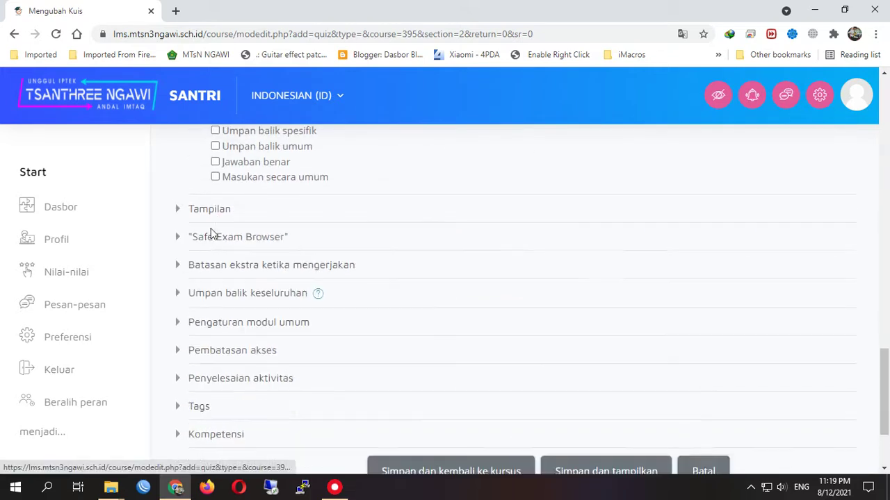
left_click(210, 242)
left_click(210, 244)
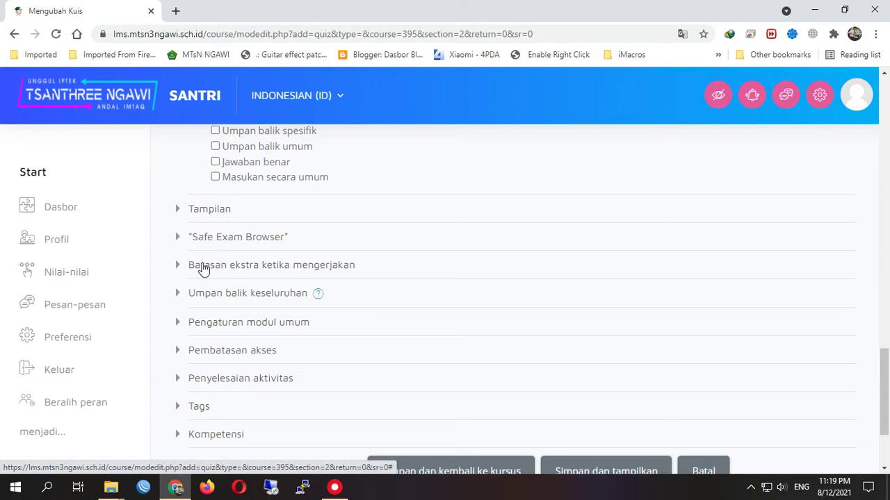
left_click(203, 269)
left_click(203, 268)
left_click(206, 296)
left_click(207, 297)
scroll(224, 354, "down", 2)
Check the quiz settings from the name onward, and save the new quiz, returning to the course.
scroll(374, 343, "up", 15)
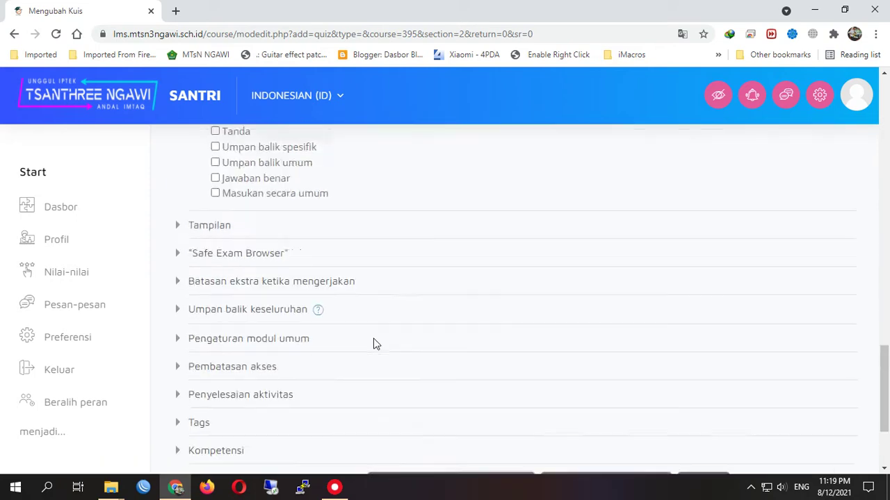
scroll(373, 342, "up", 4)
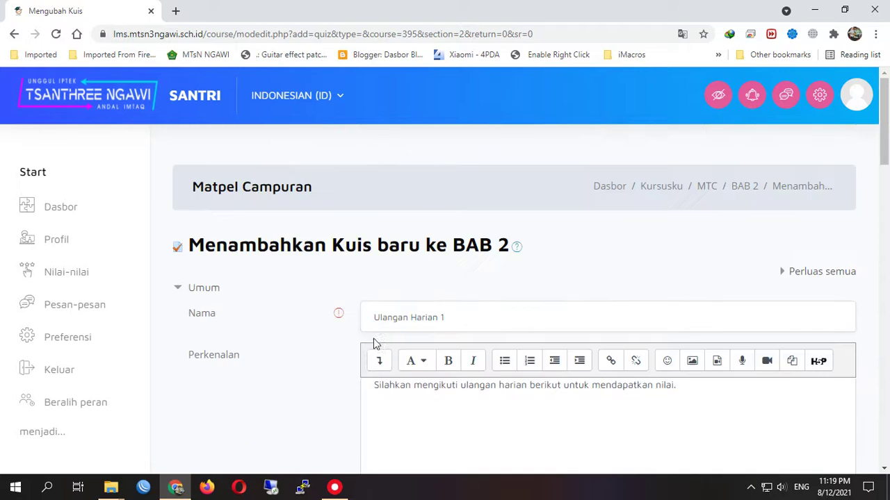
scroll(294, 355, "down", 3)
scroll(292, 356, "up", 2)
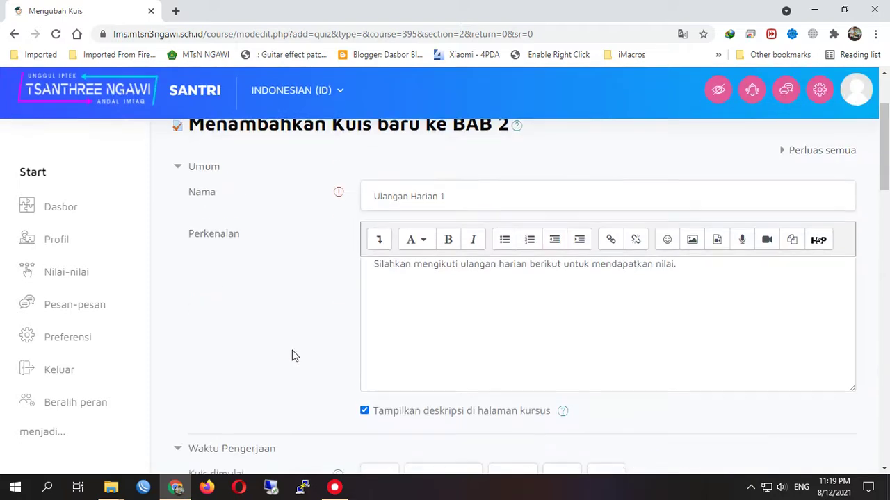
scroll(292, 356, "down", 15)
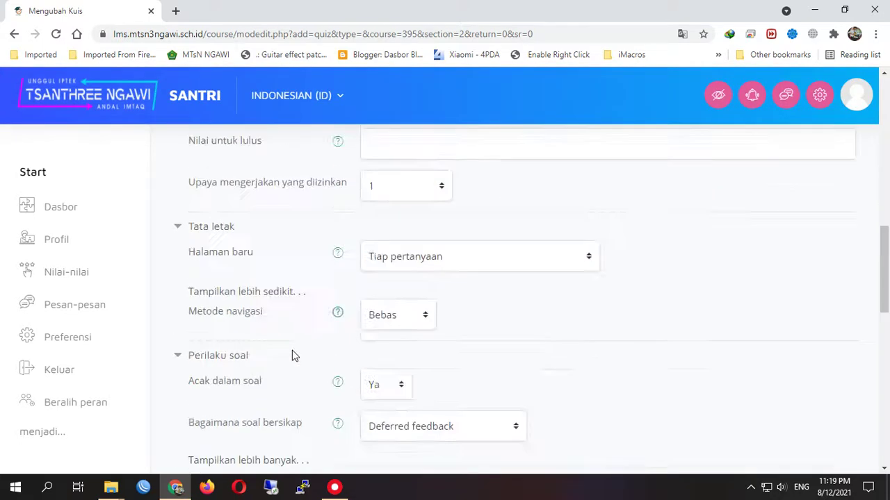
left_click(435, 337)
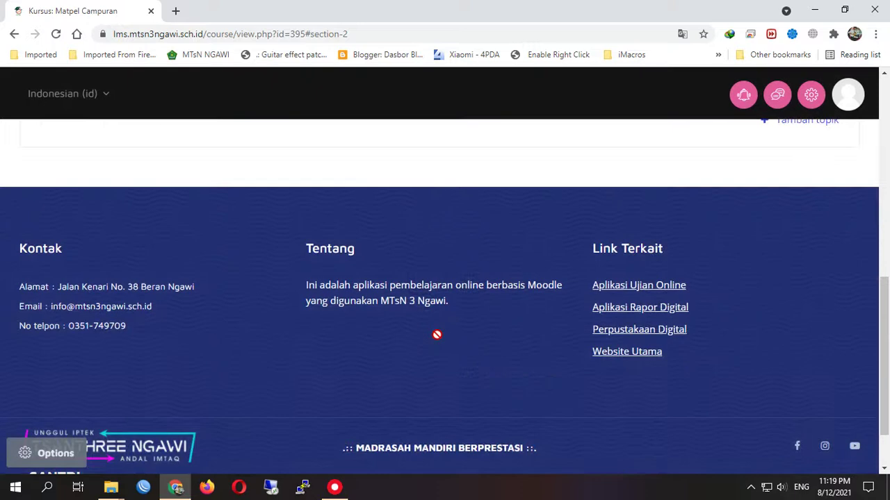
Expand the BAB 2 section of the course and open the quiz Ulangan Harian 1.
scroll(436, 335, "up", 2)
left_click(372, 224)
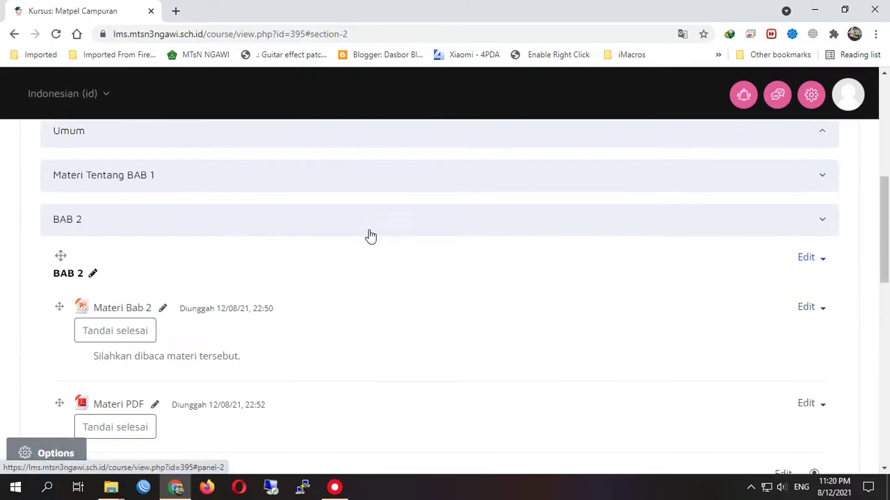
scroll(370, 312, "down", 4)
scroll(371, 312, "down", 2)
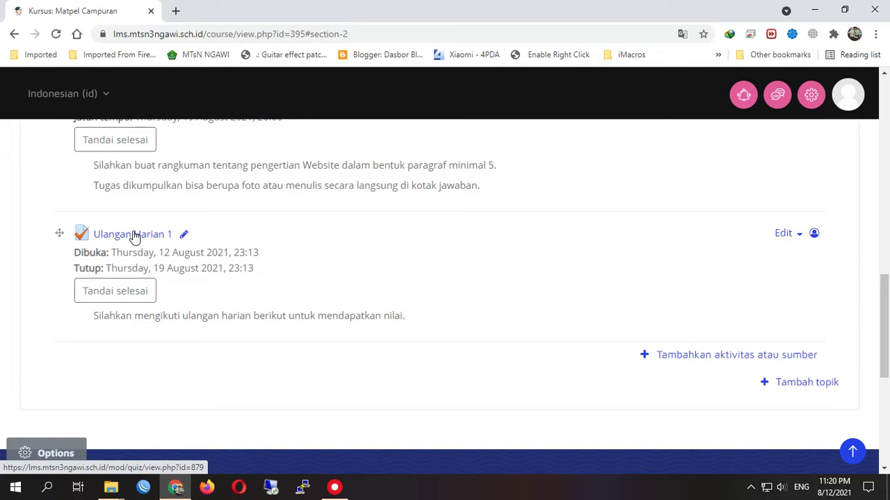
left_click(133, 236)
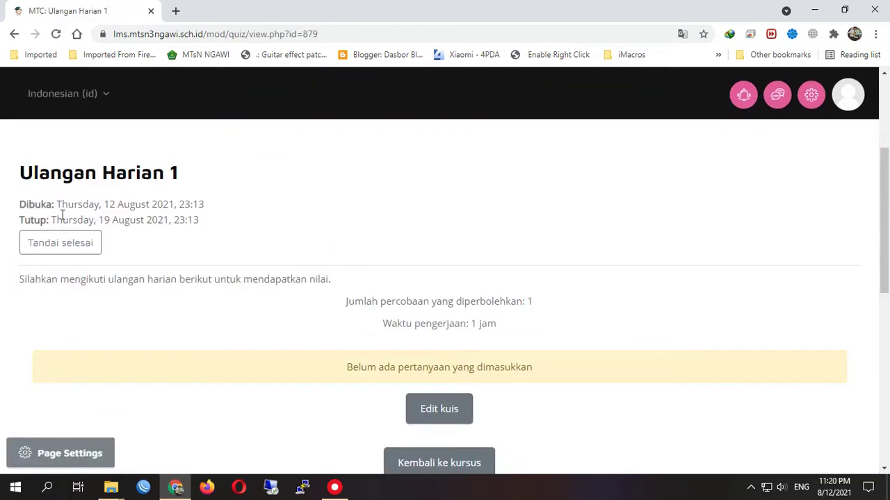
Review the quiz's overview page and the management options offered in its page settings.
scroll(281, 299, "down", 2)
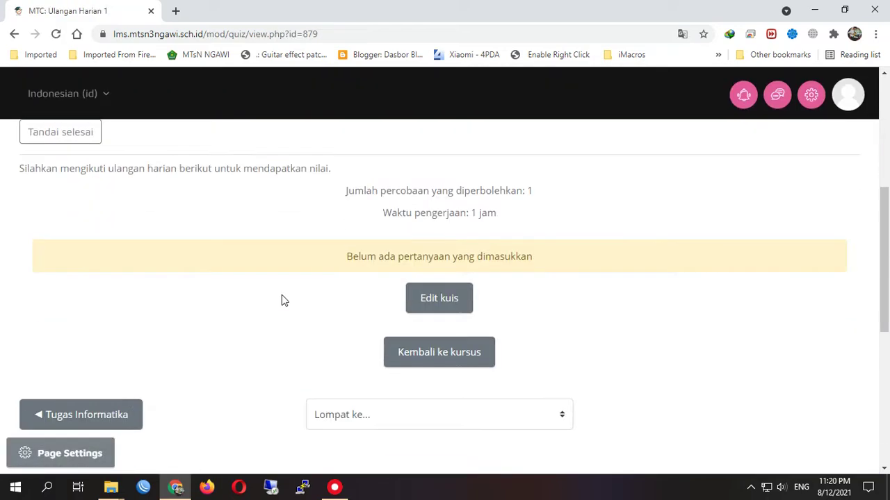
left_click(443, 280)
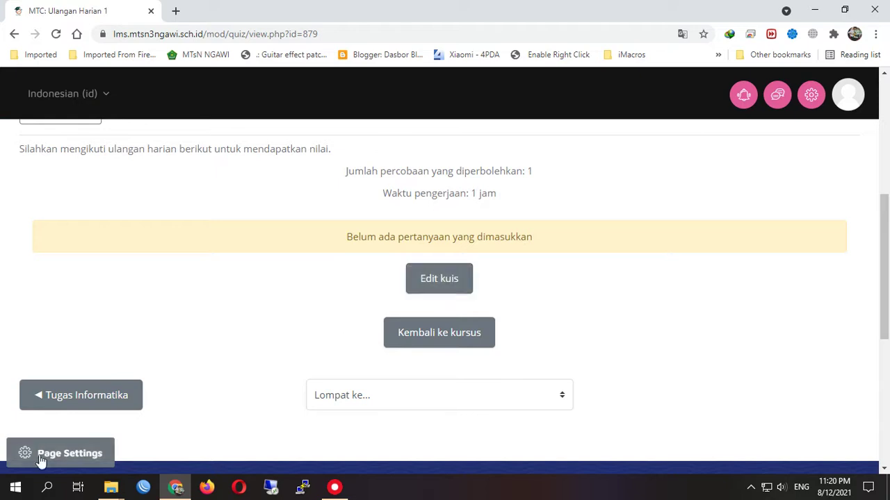
left_click(41, 460)
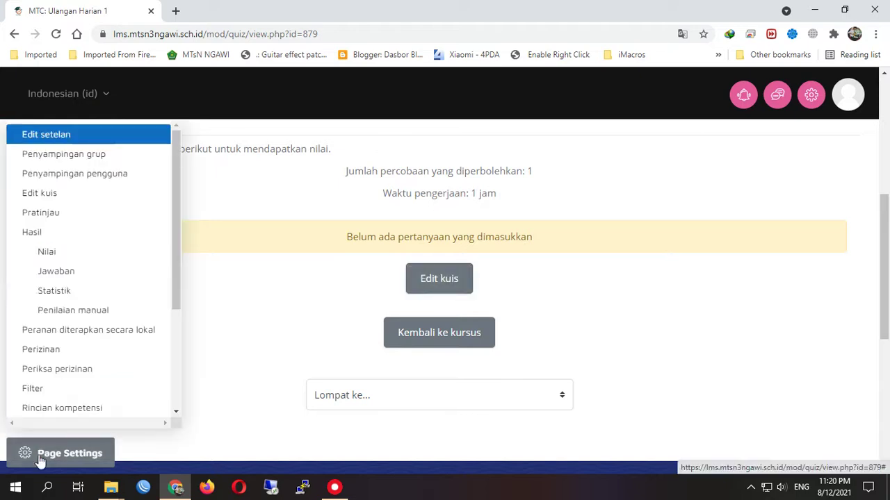
left_click(295, 287)
left_click(59, 456)
left_click(236, 290)
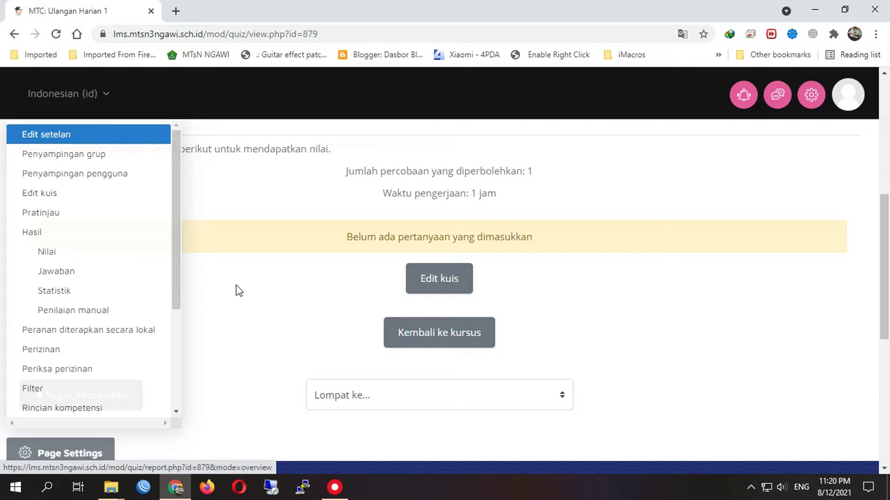
Open the quiz for editing and start a new question of the type Pilihan ganda.
left_click(459, 284)
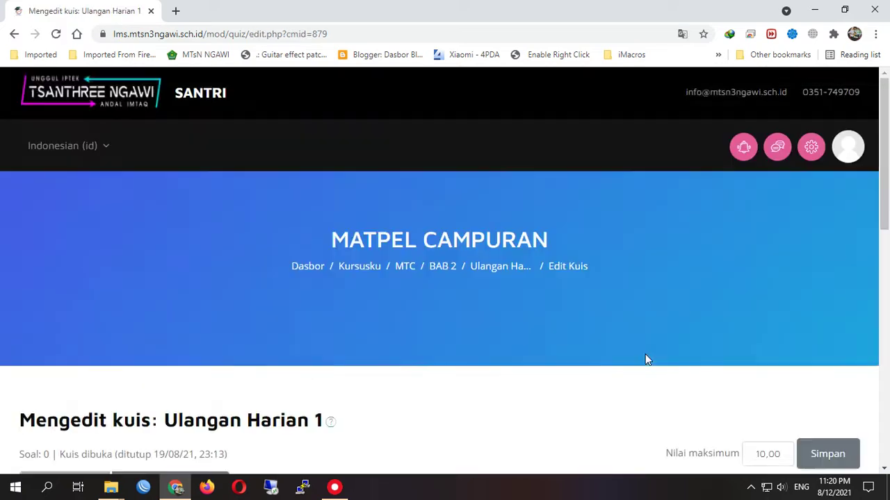
scroll(645, 359, "down", 3)
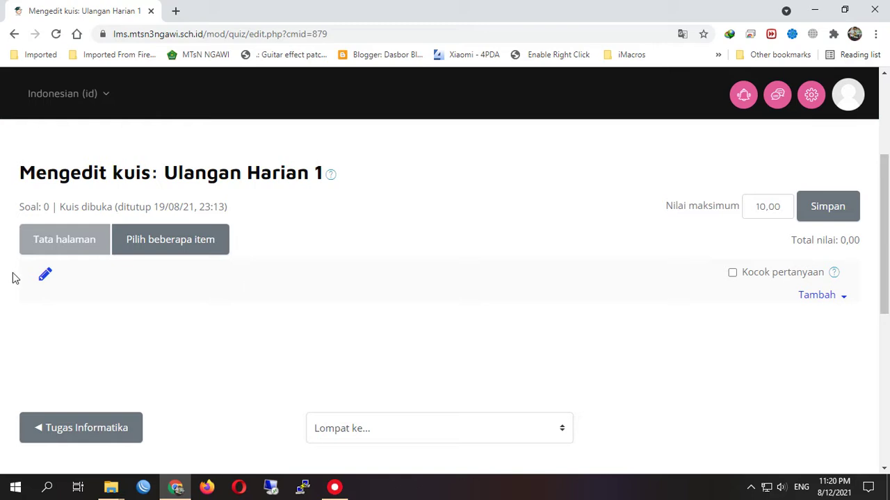
left_click(823, 301)
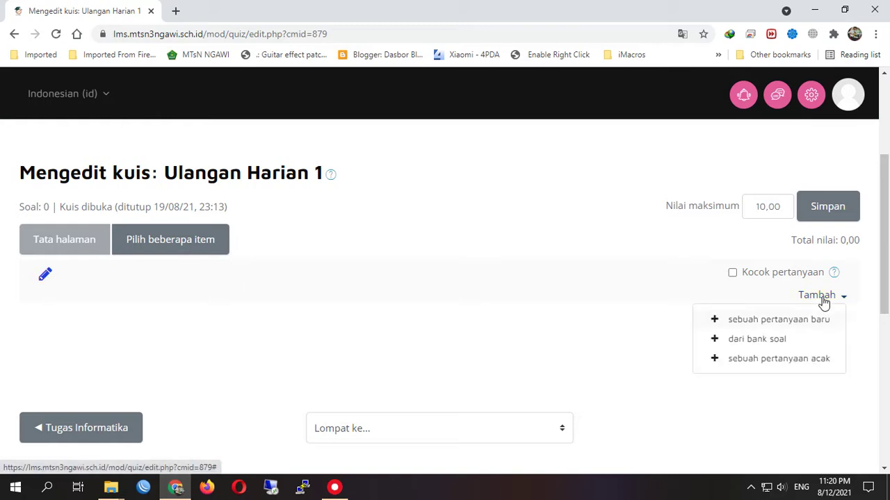
left_click(767, 323)
left_click(766, 324)
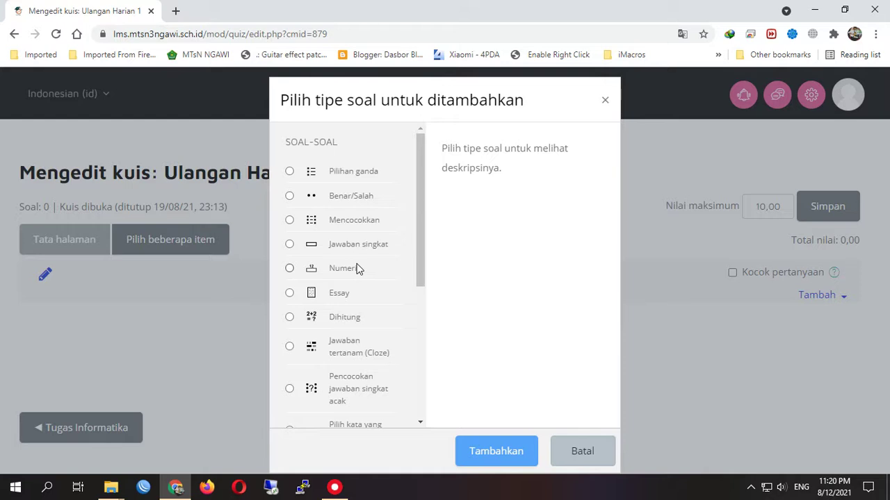
scroll(356, 269, "down", 4)
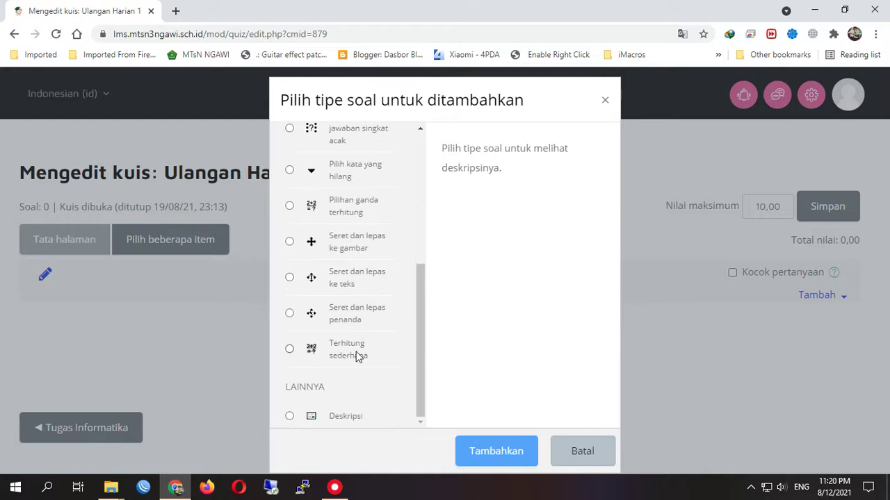
scroll(351, 348, "up", 5)
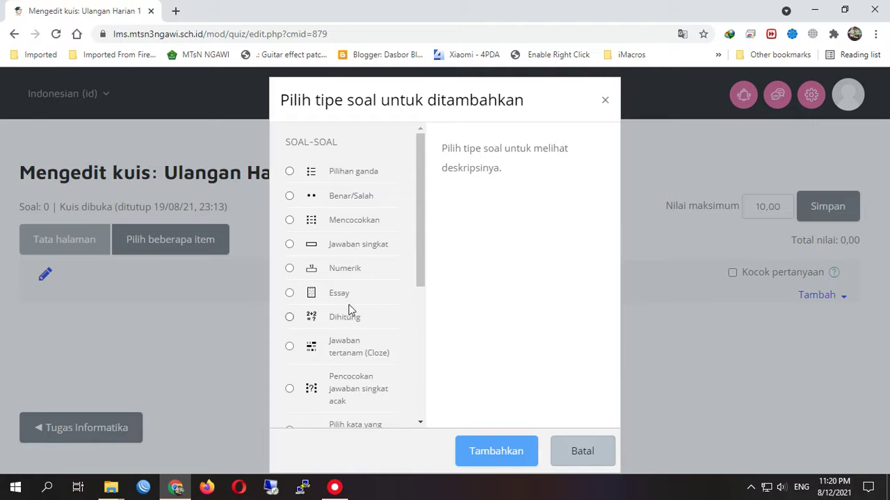
left_click(345, 174)
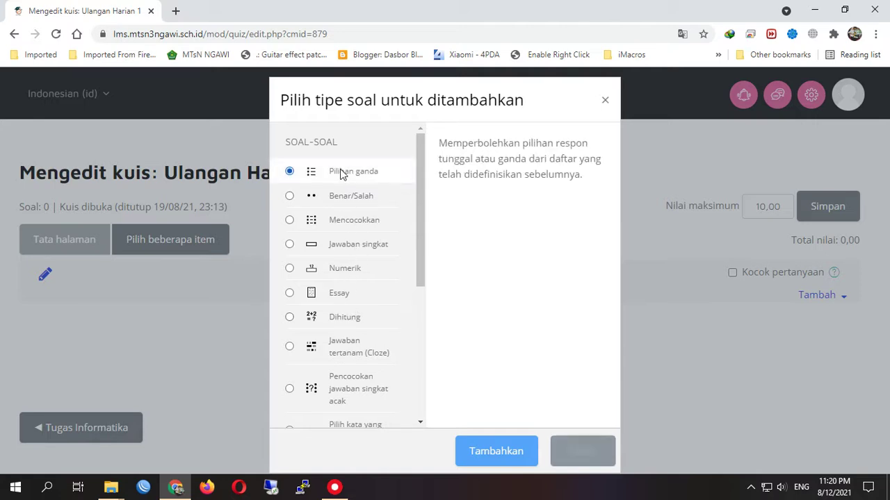
left_click(511, 454)
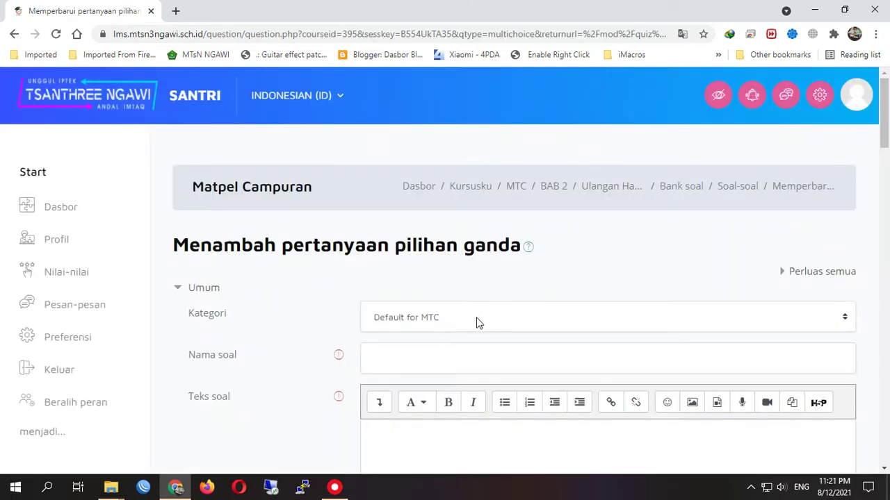
Assign the new multiple-choice question to the category Setelan bawaan untuk Ulangan Harian 1.
left_click(477, 322)
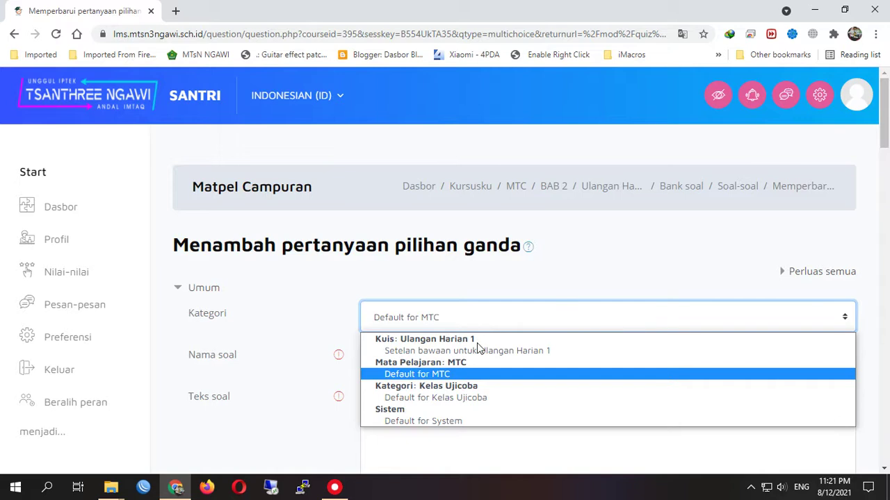
left_click(476, 350)
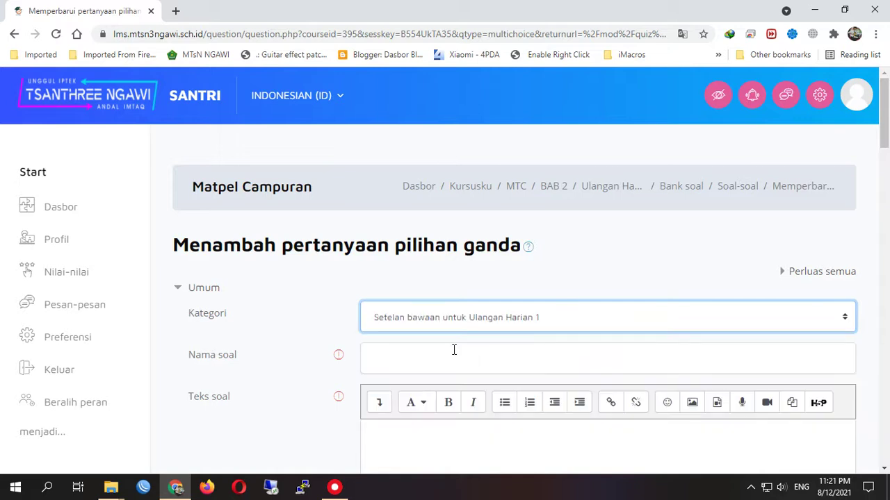
scroll(260, 355, "down", 1)
Name the question 1 and enter "Siapakah saya?" as its question text.
left_click(408, 297)
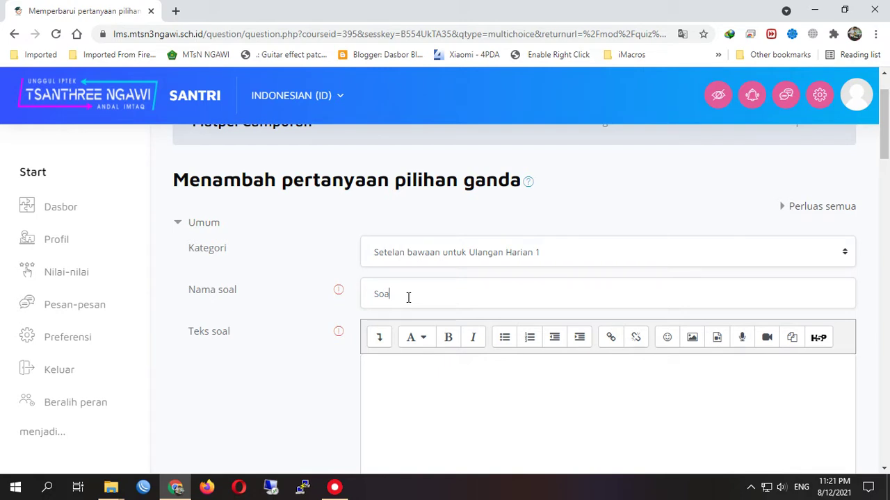
left_click(427, 409)
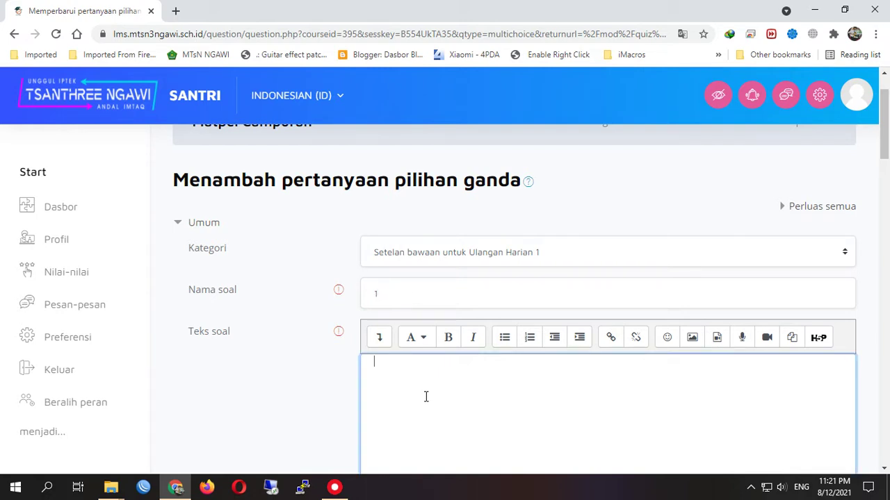
scroll(426, 400, "down", 1)
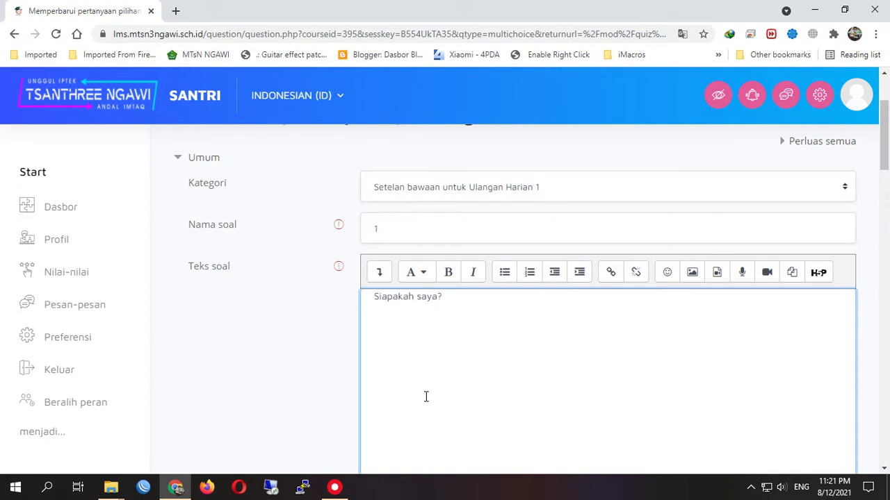
Review the question's default points, single or multiple answer choice, shuffling, choice numbering and standard instruction settings.
scroll(424, 396, "down", 3)
scroll(392, 375, "down", 1)
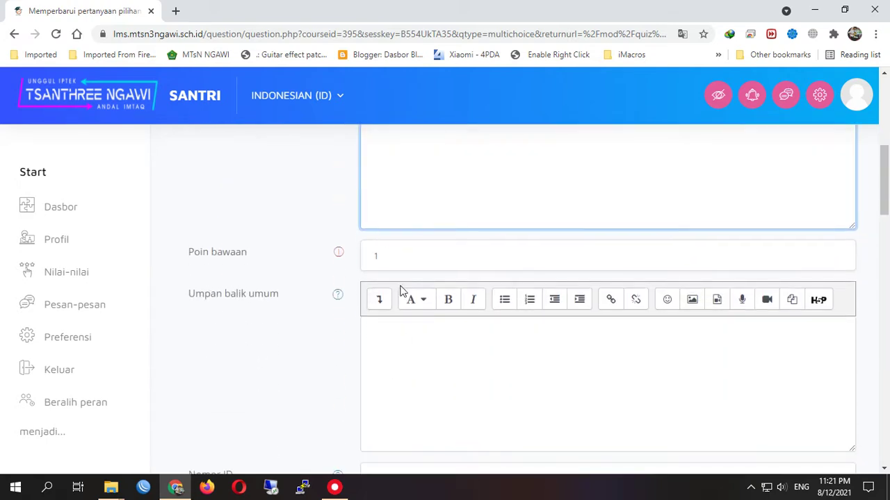
left_click(389, 260)
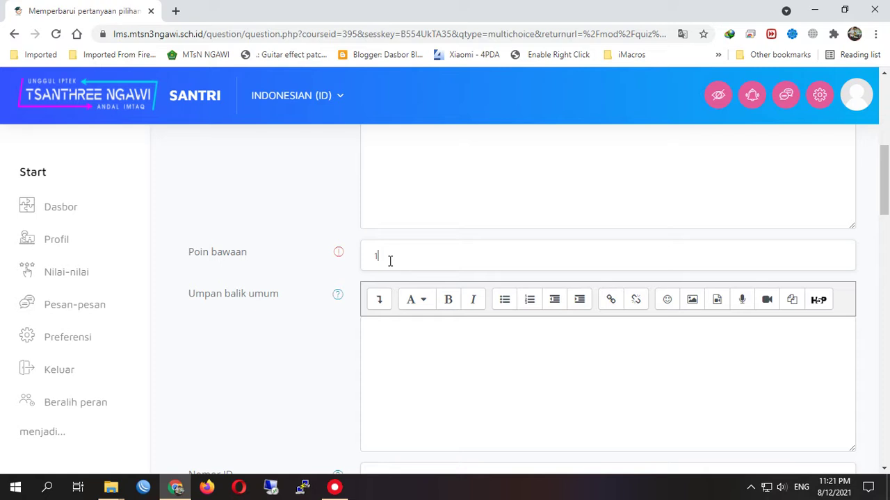
scroll(328, 329, "down", 3)
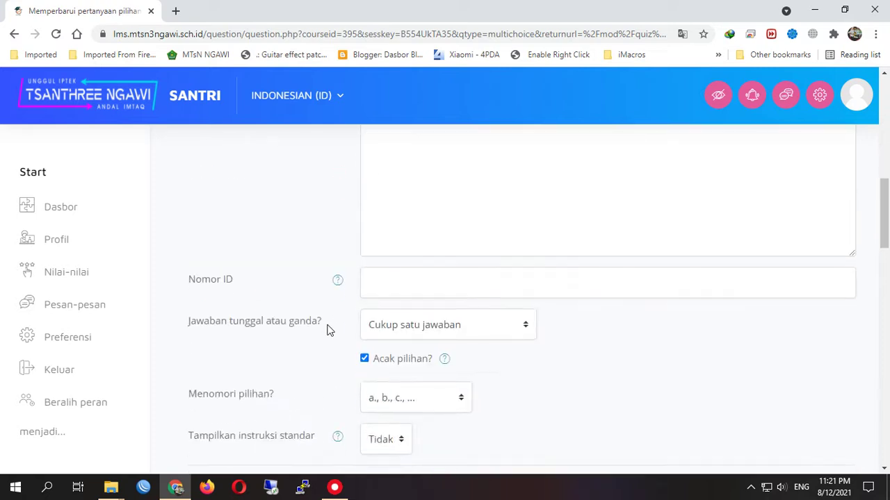
scroll(327, 330, "up", 2)
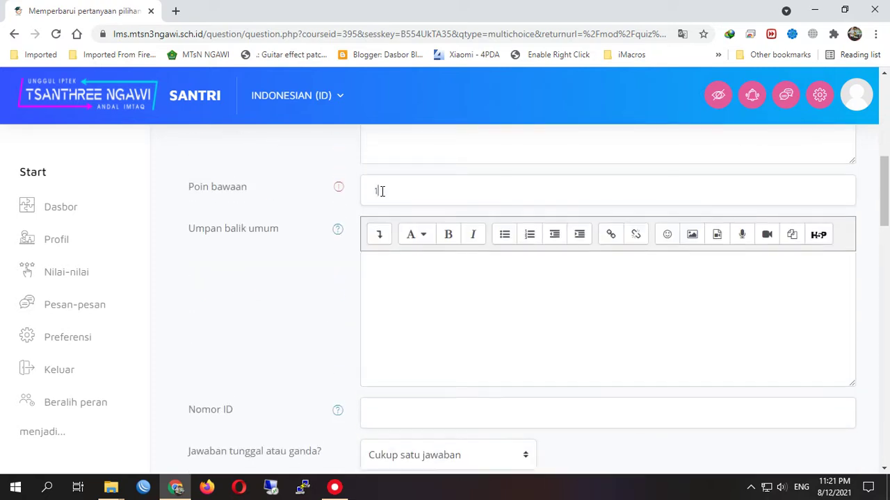
scroll(280, 285, "down", 3)
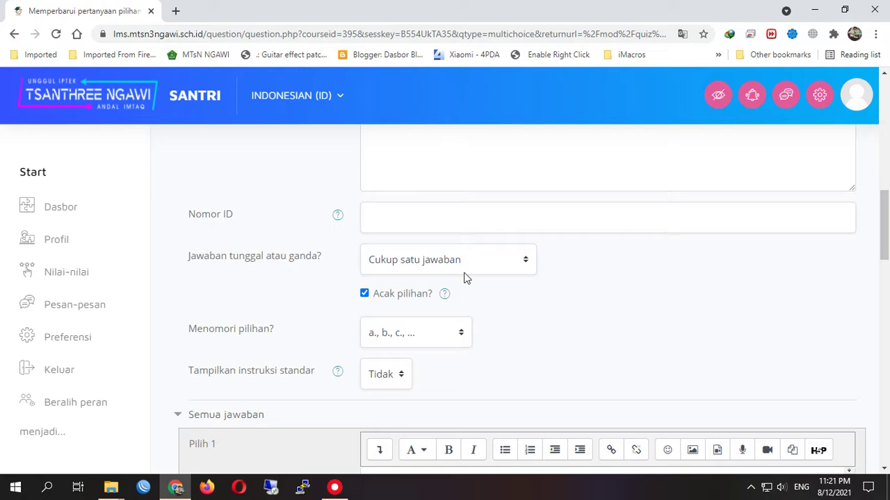
left_click(481, 266)
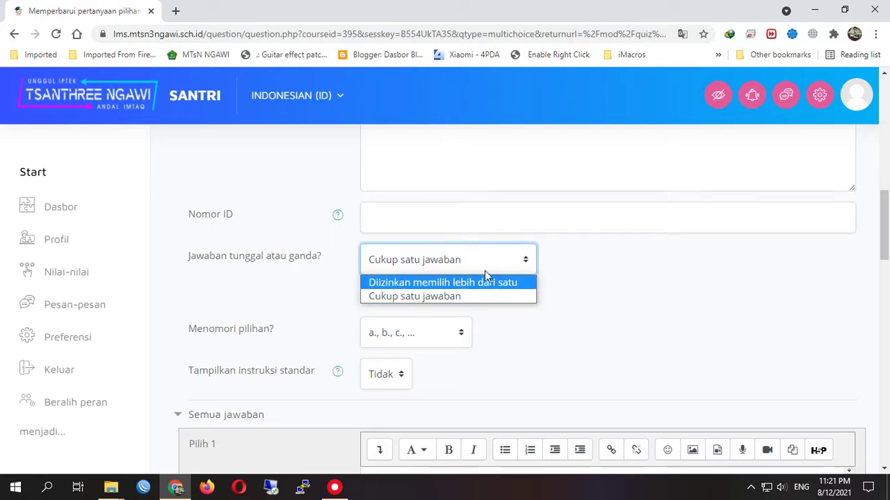
left_click(612, 279)
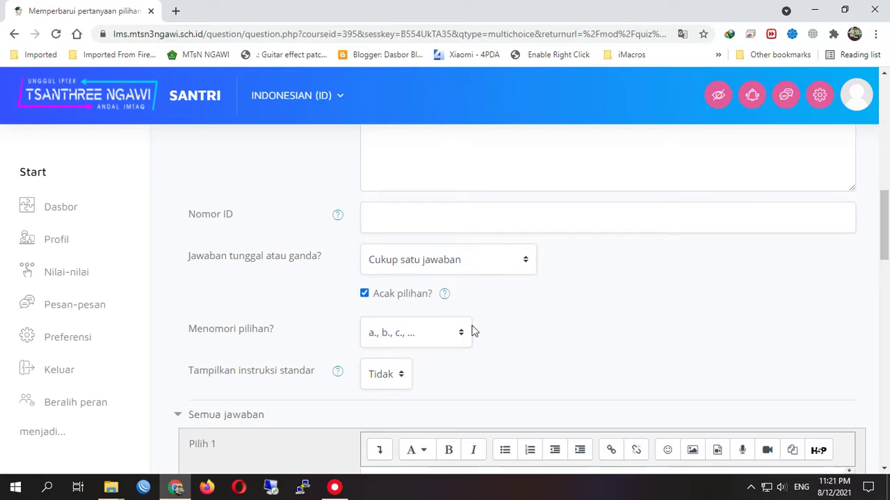
scroll(485, 334, "down", 1)
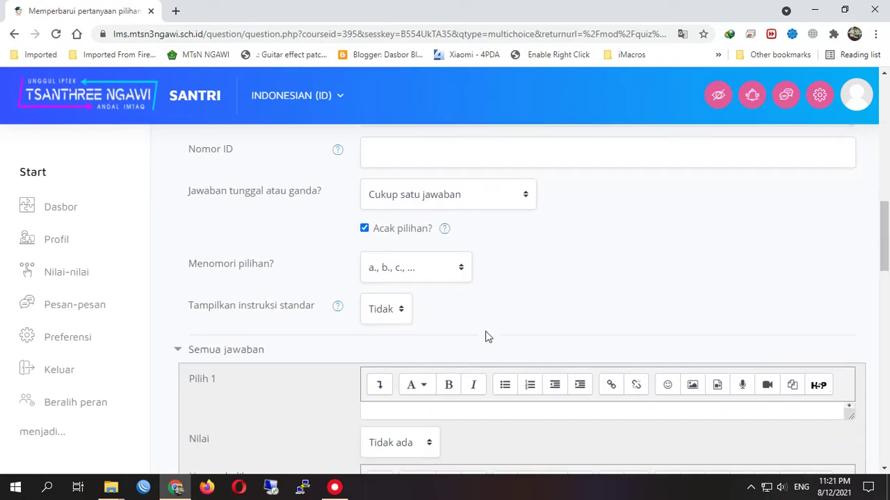
left_click(389, 314)
left_click(427, 307)
scroll(417, 313, "down", 2)
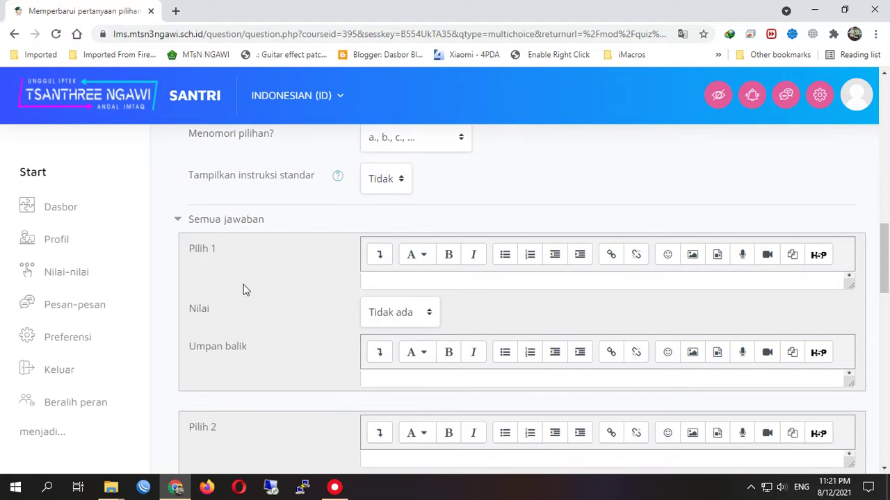
Examine the answer choice blocks with their grade and feedback fields, and check the question text.
left_click(178, 221)
left_click(178, 221)
scroll(251, 284, "down", 2)
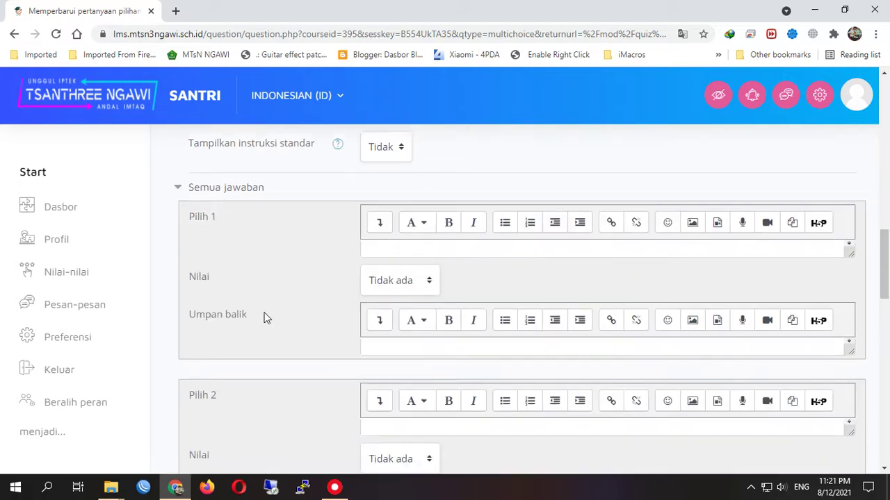
scroll(275, 365, "down", 5)
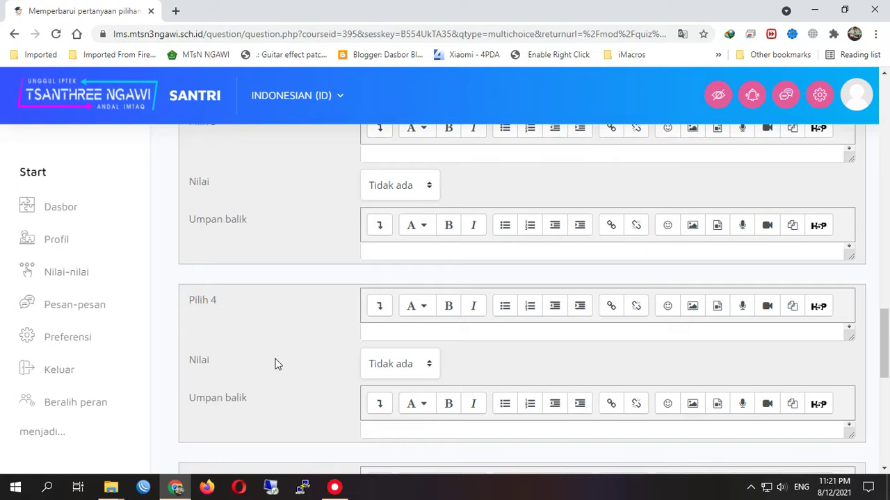
scroll(274, 364, "up", 7)
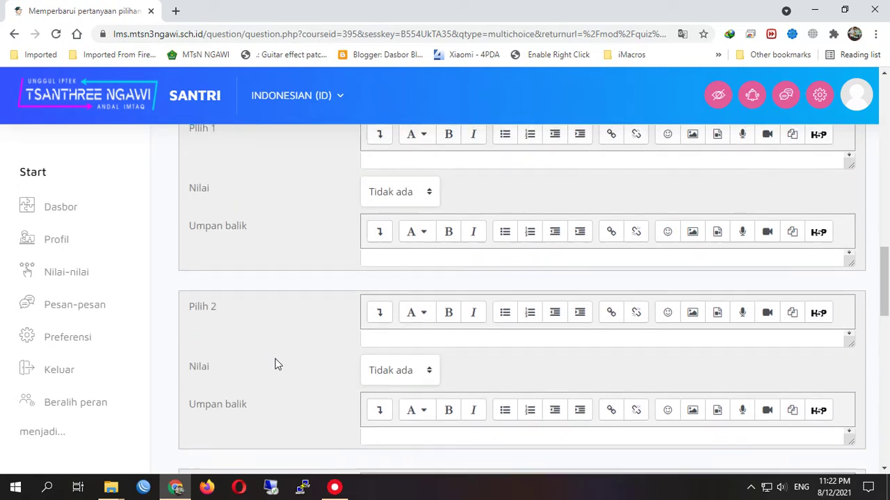
scroll(274, 365, "up", 10)
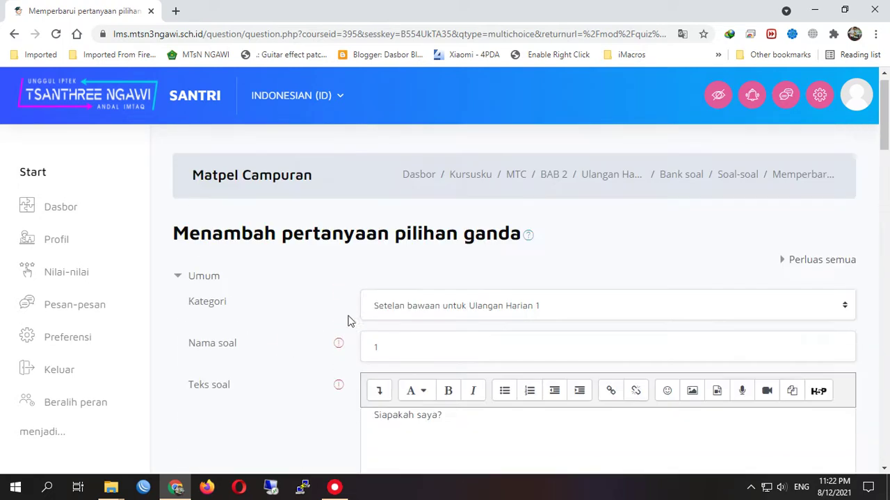
left_click_drag(371, 430, 450, 430)
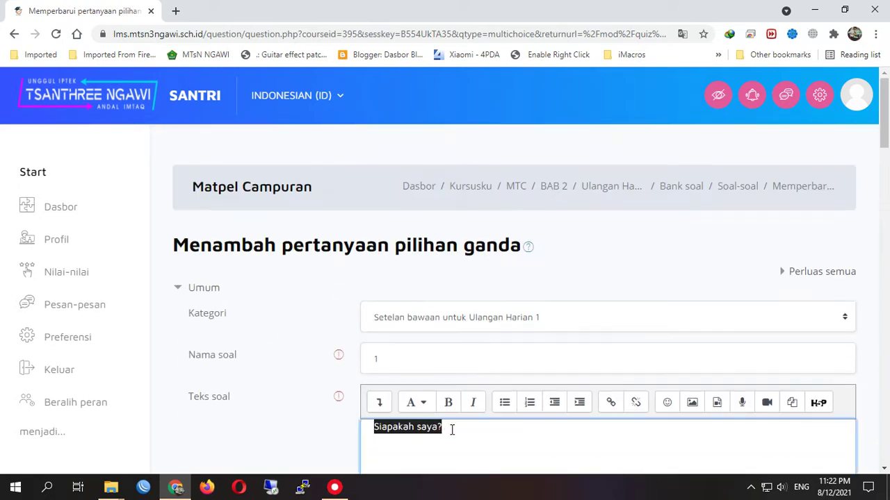
Fill in answer choices 1 to 4 with Guru, Bukan Guru, Pegawai and Siswa.
scroll(452, 430, "down", 12)
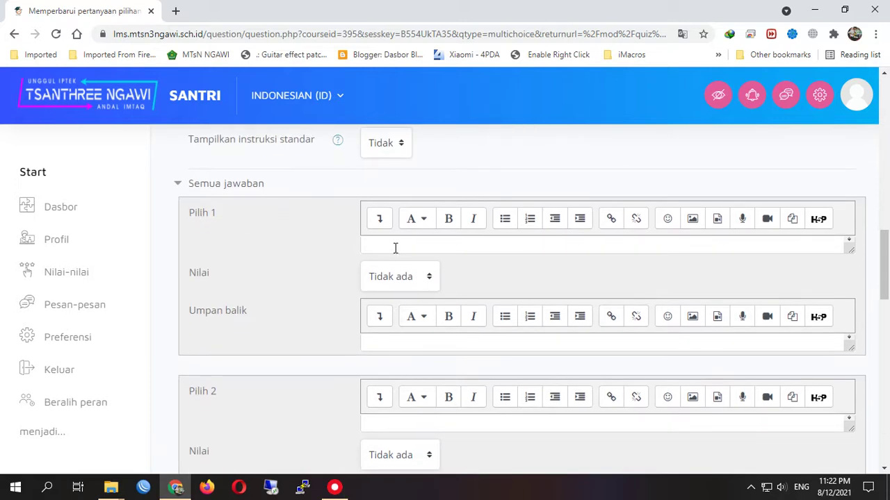
left_click(395, 245)
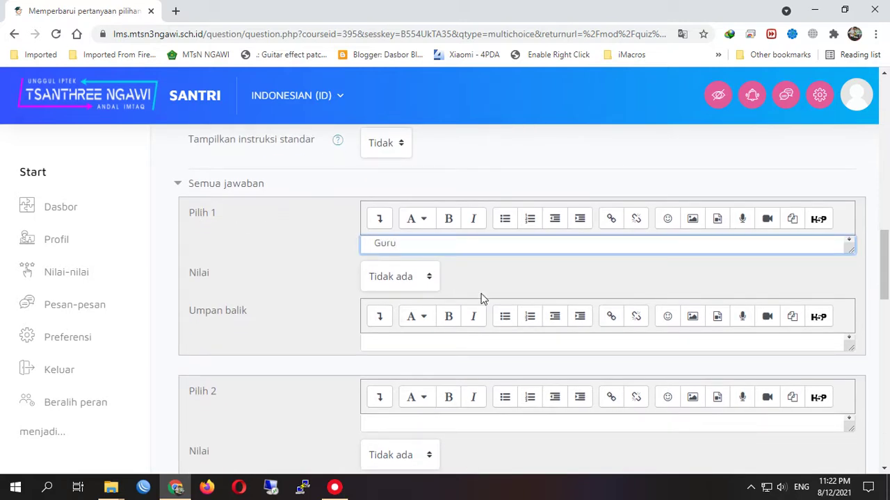
scroll(483, 299, "down", 3)
left_click(473, 217)
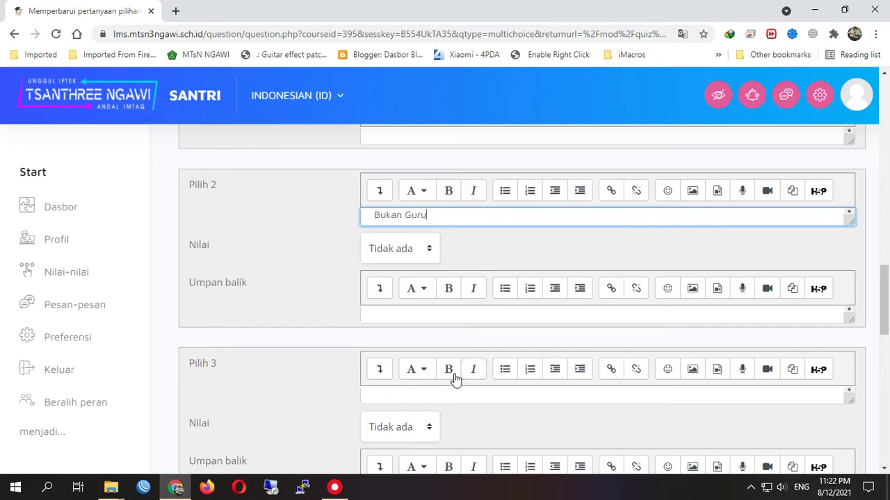
left_click(424, 400)
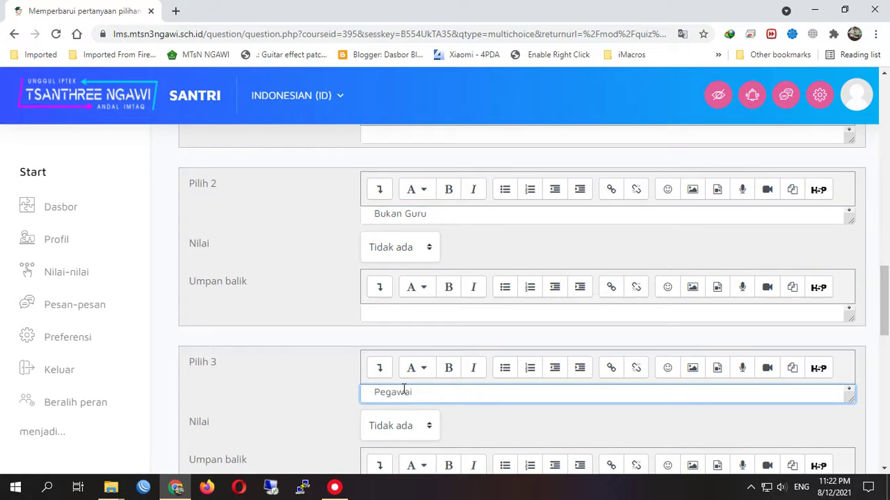
scroll(410, 396, "down", 3)
left_click(415, 367)
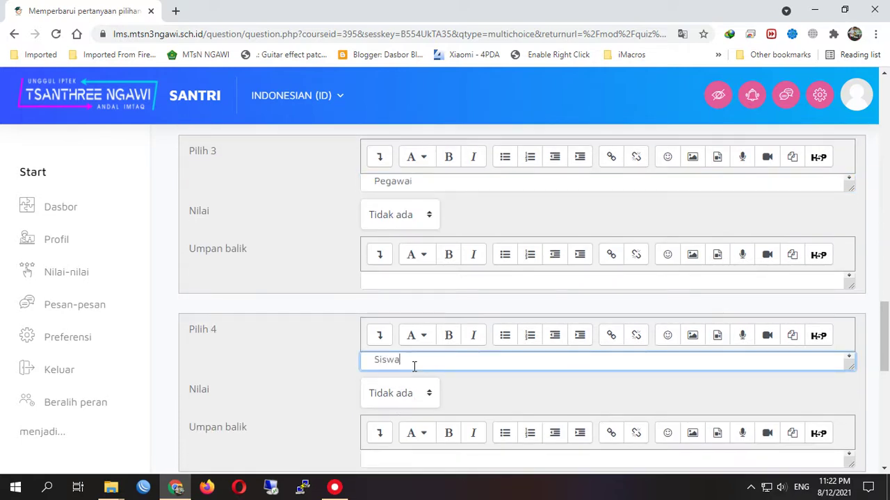
Mark choice 4, Siswa, as the correct answer by setting its grade to 100%.
scroll(437, 400, "up", 6)
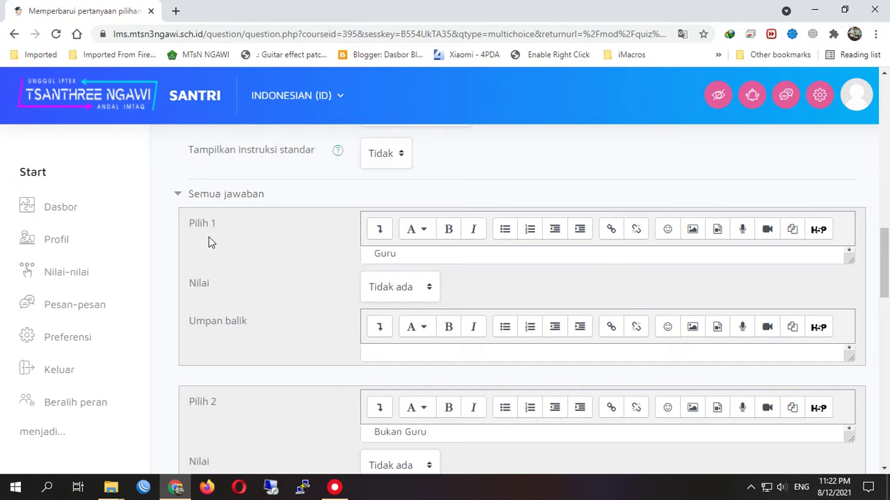
scroll(257, 397, "down", 6)
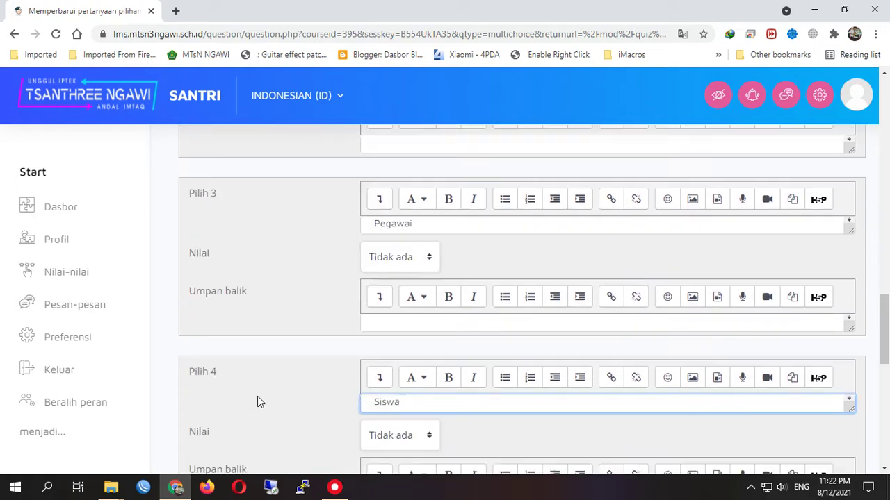
scroll(257, 402, "down", 1)
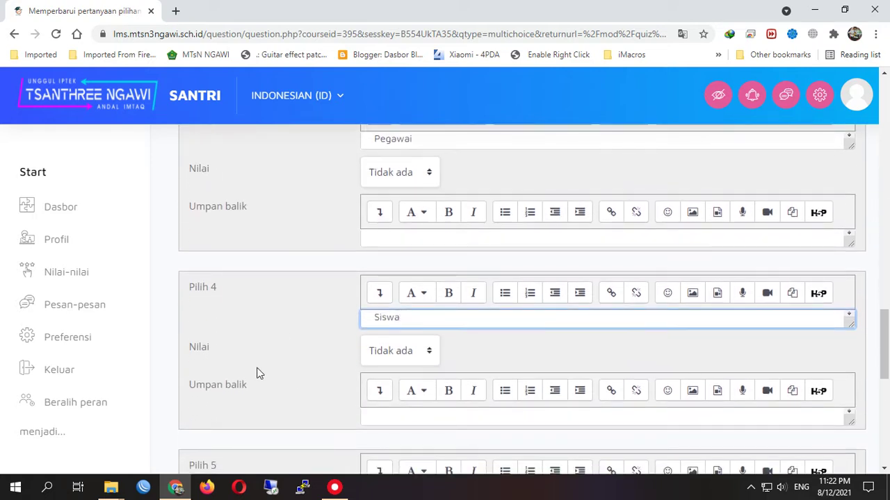
left_click(407, 352)
scroll(430, 182, "down", 1)
scroll(393, 93, "up", 1)
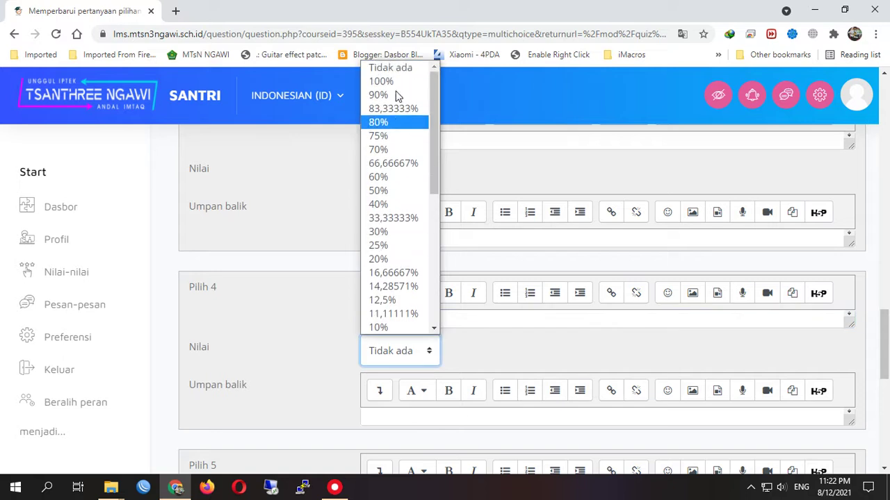
left_click(399, 86)
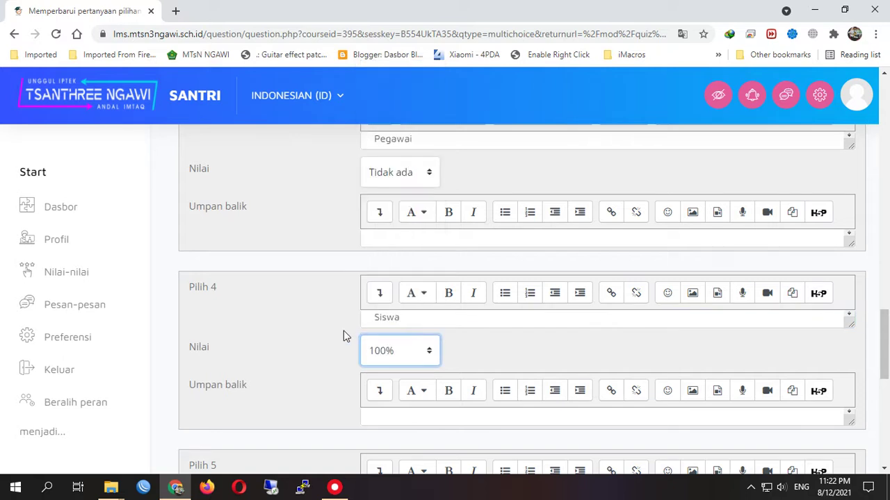
Check the Banyak pencobaan settings and save the question, returning to the quiz's editing page.
scroll(343, 331, "down", 5)
scroll(344, 331, "down", 1)
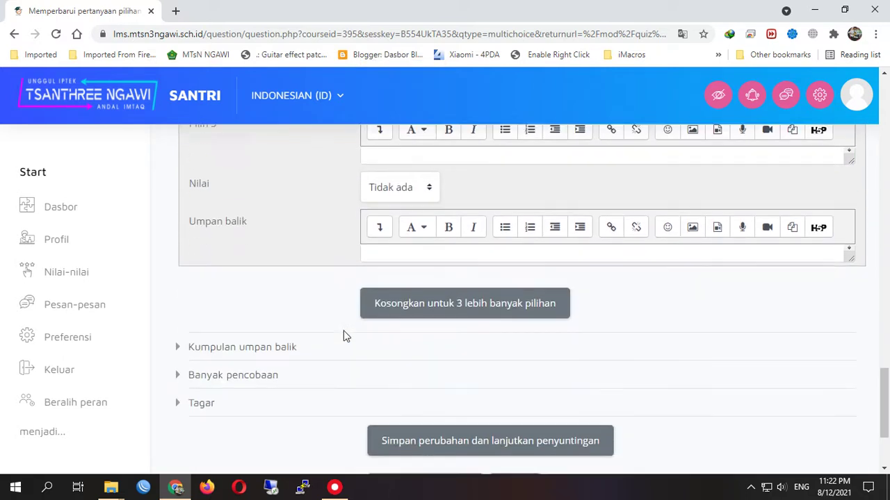
left_click(196, 332)
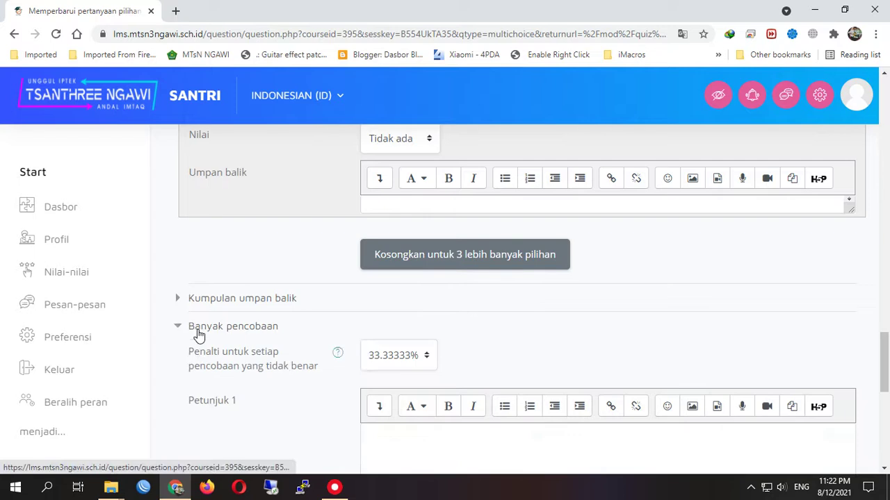
scroll(285, 370, "down", 2)
left_click(204, 207)
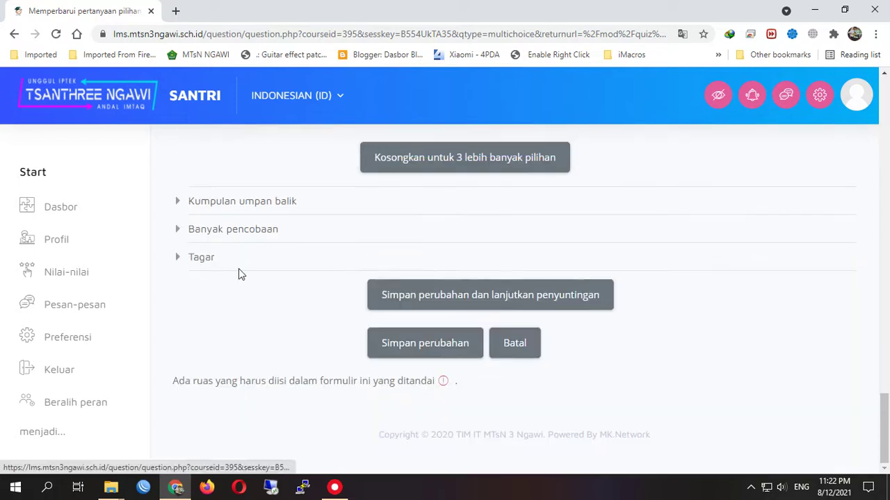
left_click(421, 343)
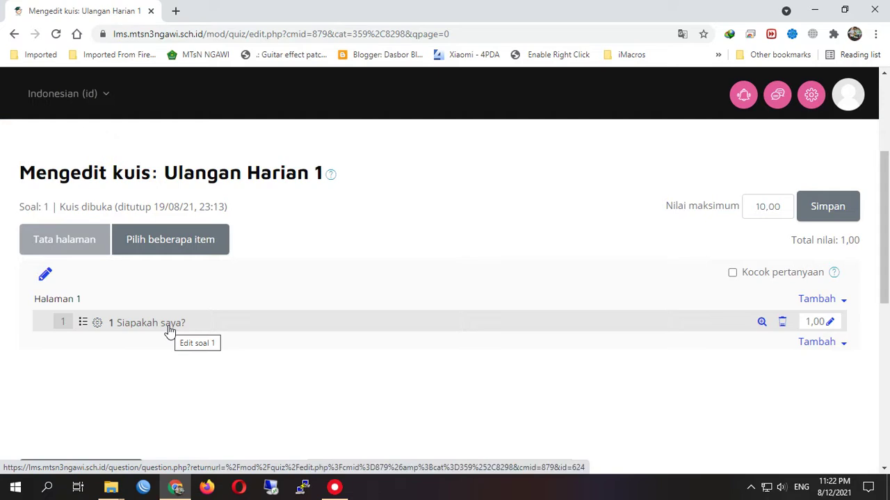
Preview the question "Siapakah saya?" with its answer choices, and close the preview.
left_click(762, 325)
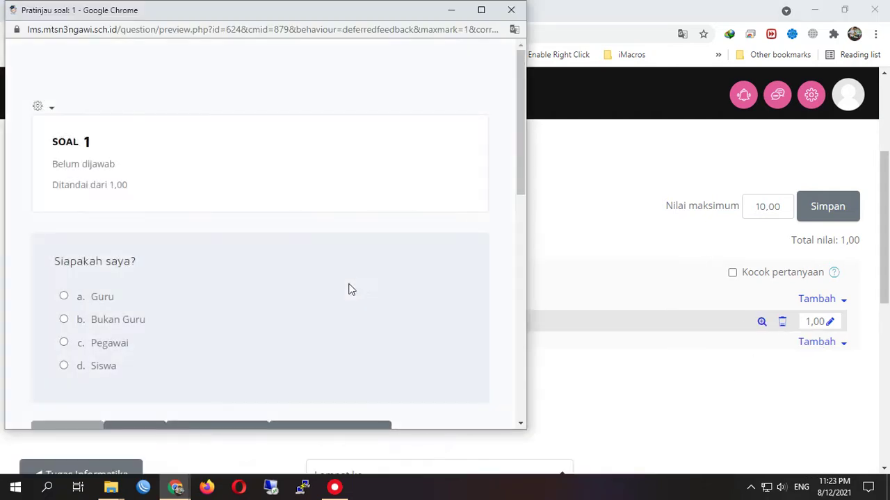
scroll(349, 290, "down", 6)
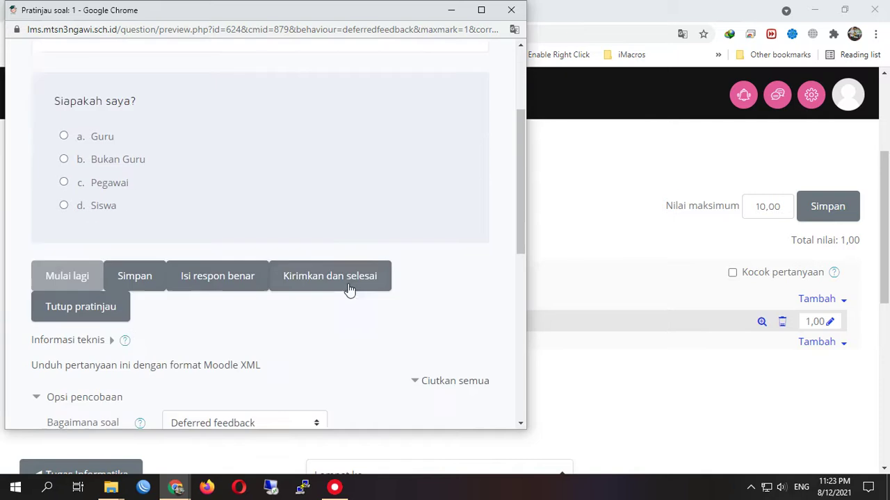
scroll(350, 290, "up", 6)
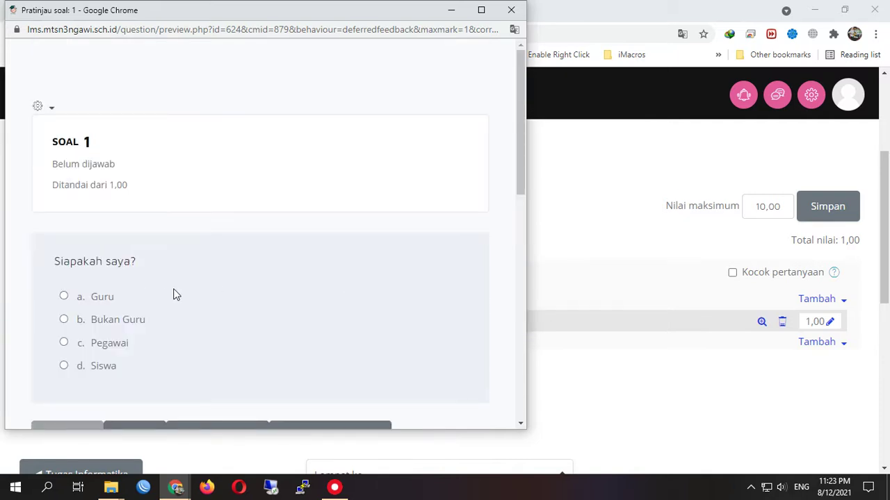
left_click(511, 10)
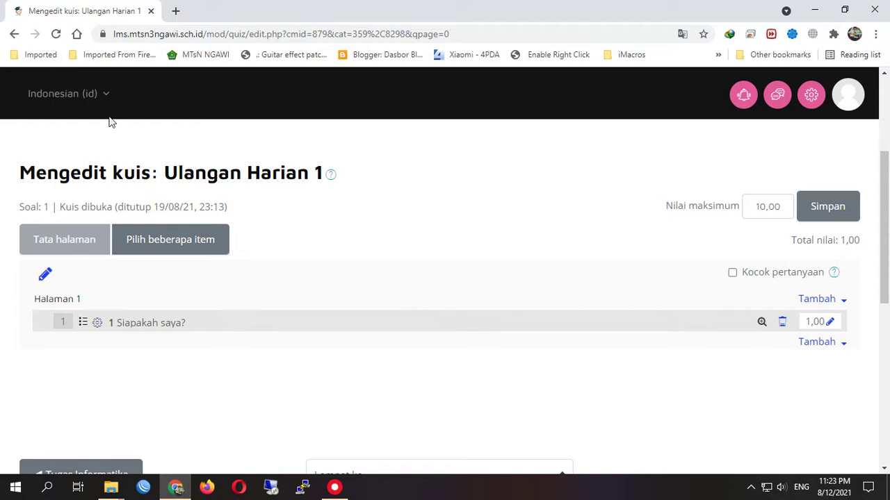
Add a new question of type Benar/Salah after question 1 in the quiz.
left_click(835, 345)
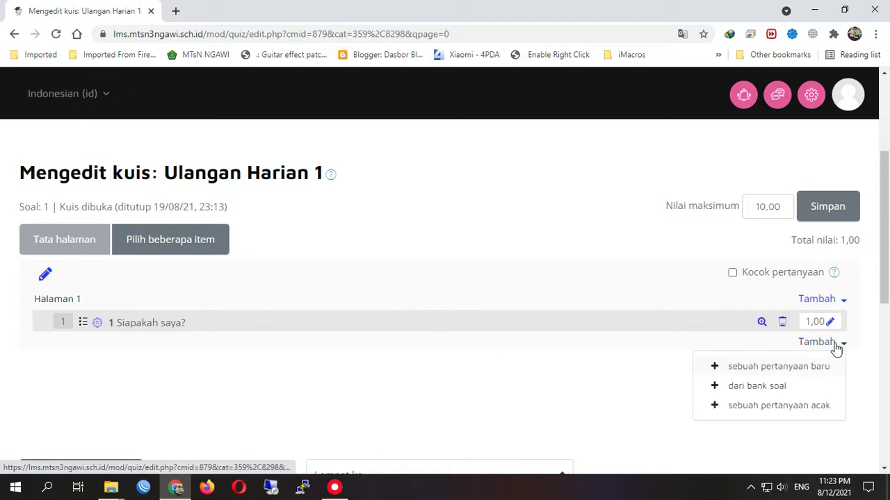
left_click(778, 365)
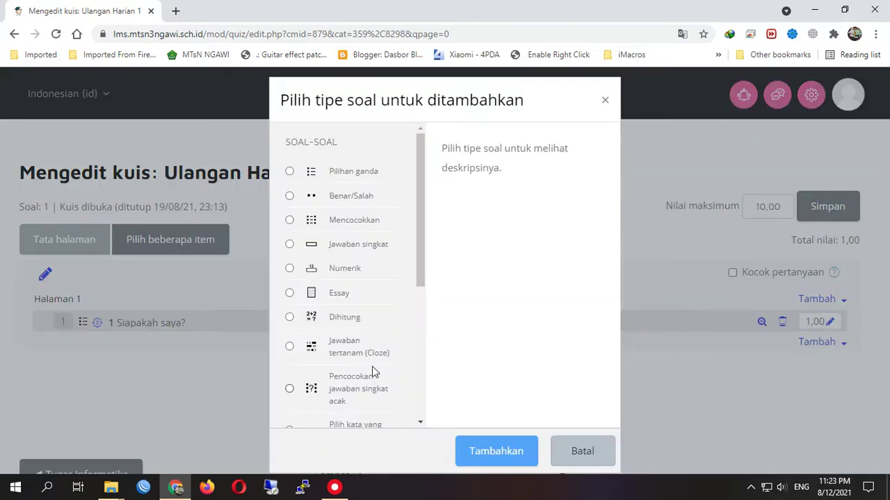
left_click(346, 199)
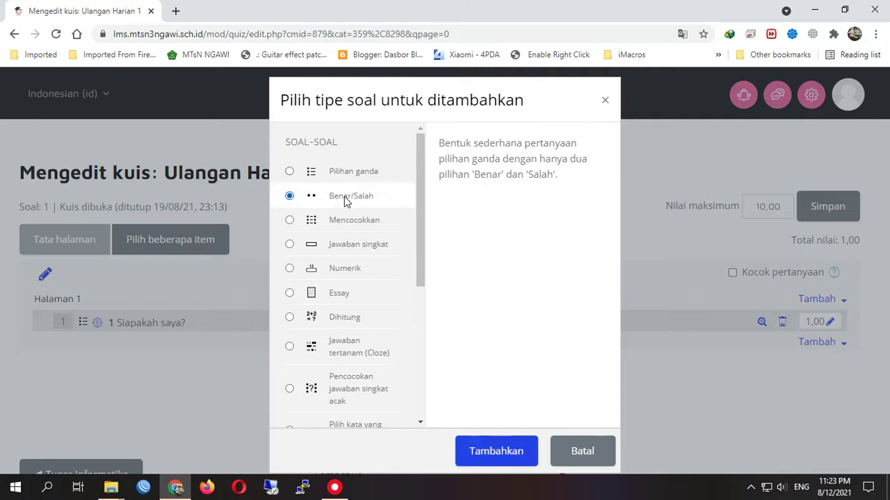
left_click(494, 454)
left_click(499, 449)
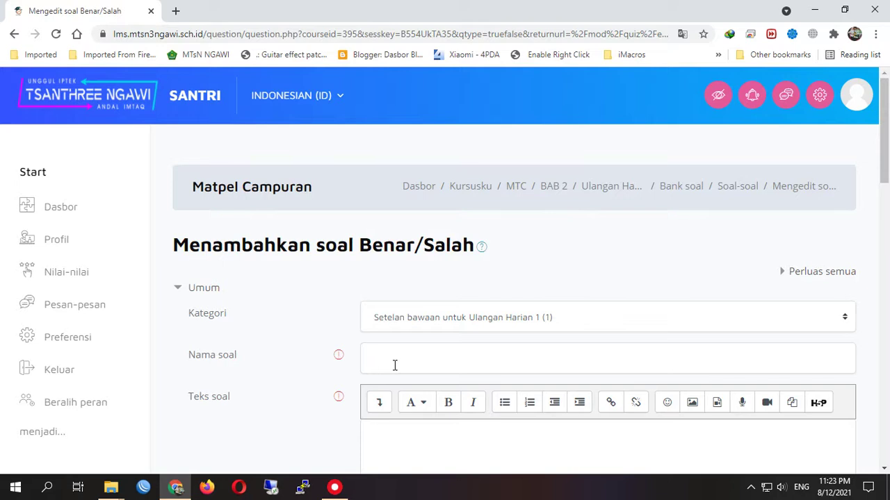
Name the question 2 and enter the text "Bulan adalah satelit bumi. Benar atau salah pernyataan tersebut?".
left_click(394, 365)
type("2")
left_click(404, 430)
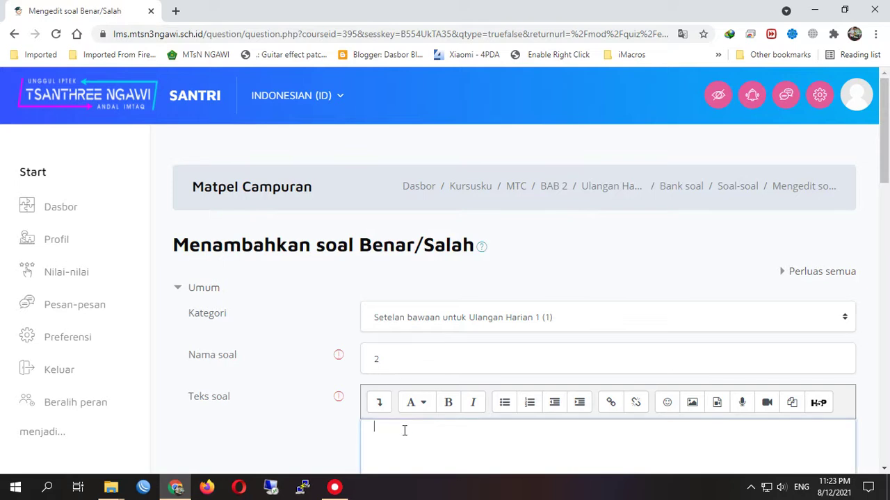
scroll(445, 430, "down", 2)
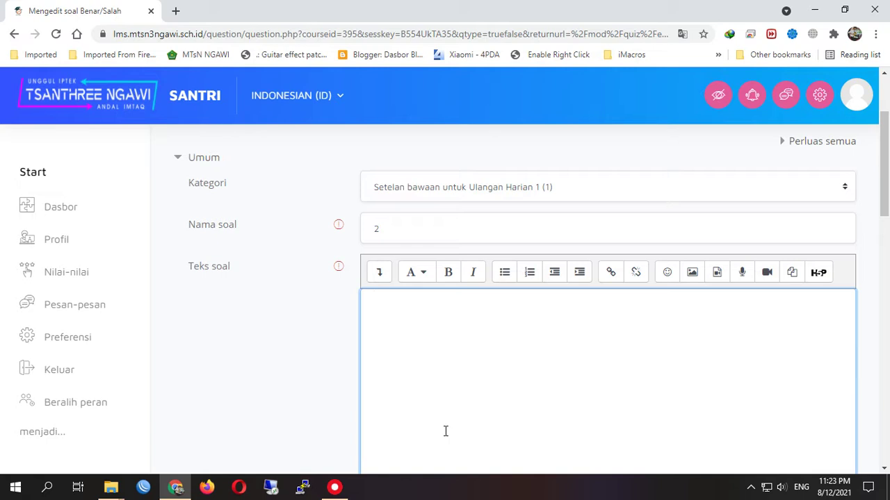
type("lan adalah satelit bu")
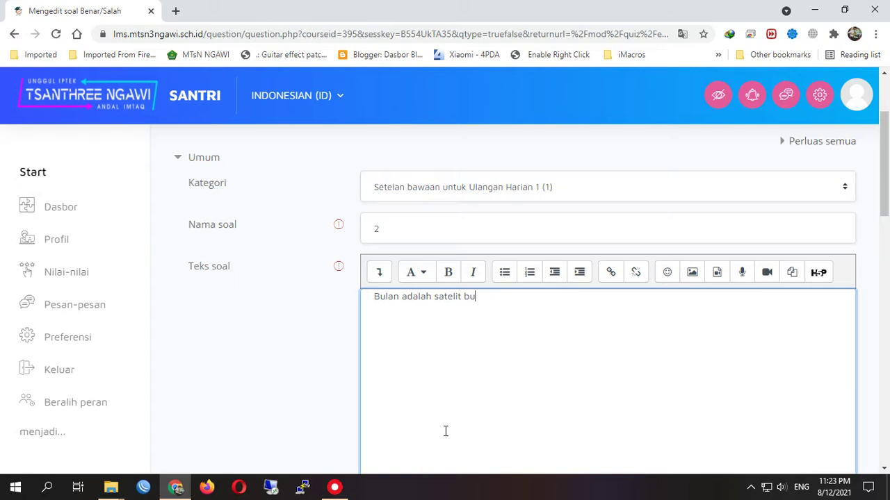
type("mi. Benar atau salah pernyata")
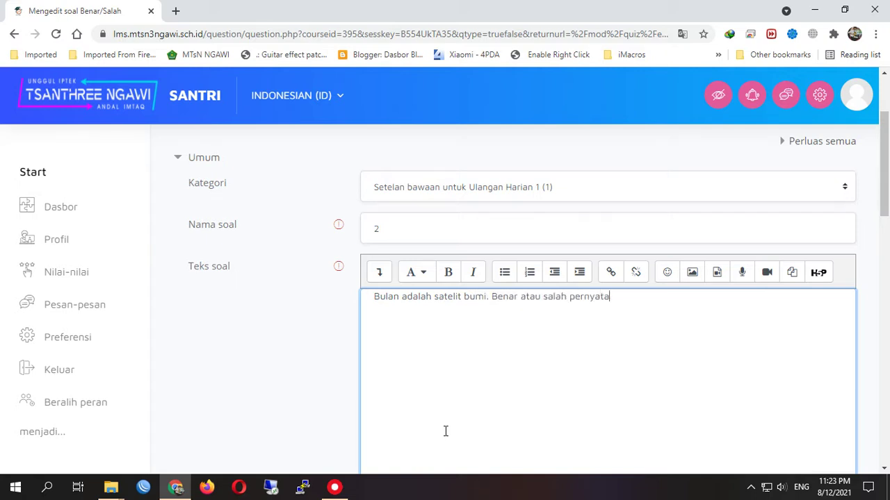
type("an tersebut?")
Examine the Benar/Salah form's remaining fields and check the entered question text.
scroll(316, 381, "down", 3)
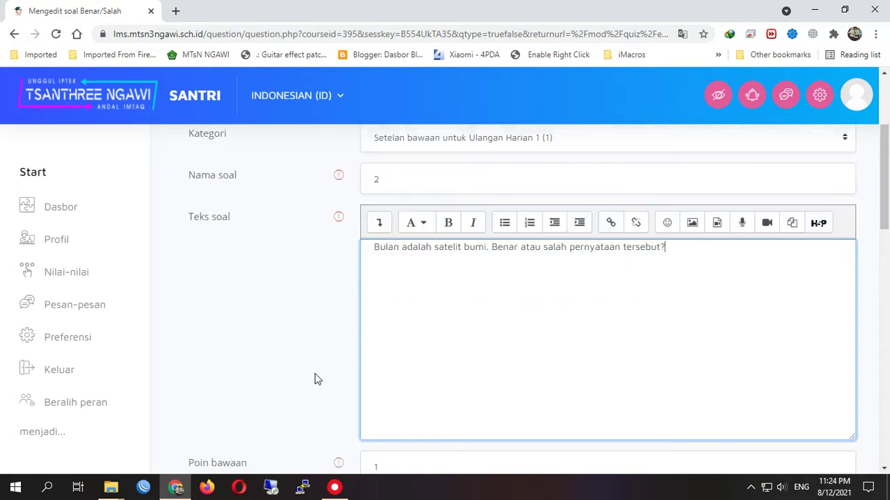
scroll(316, 379, "down", 4)
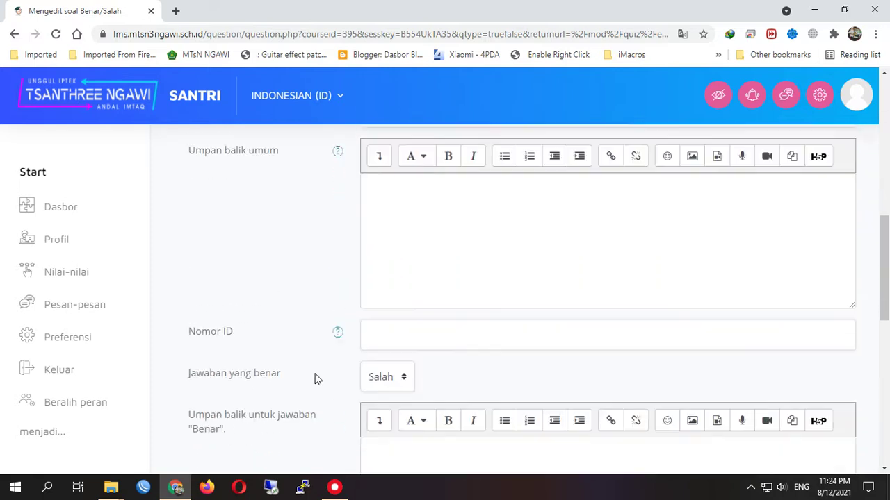
scroll(316, 379, "up", 10)
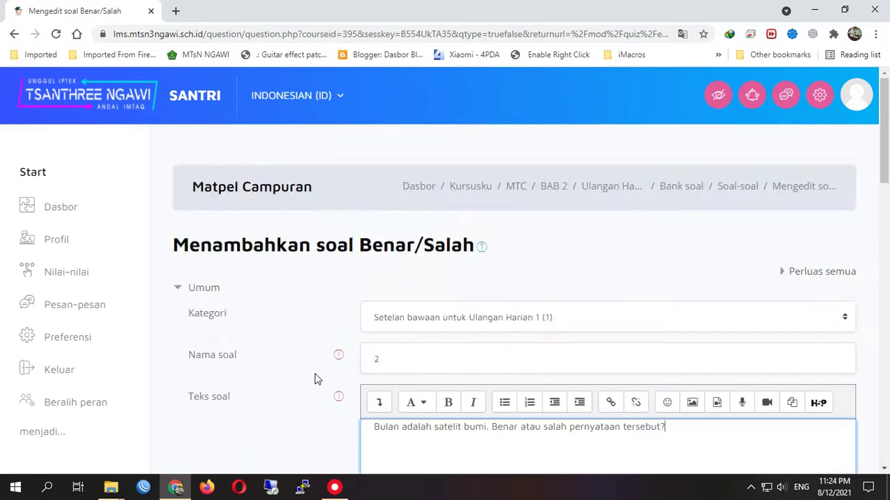
scroll(316, 378, "down", 4)
scroll(316, 379, "up", 2)
scroll(315, 379, "down", 4)
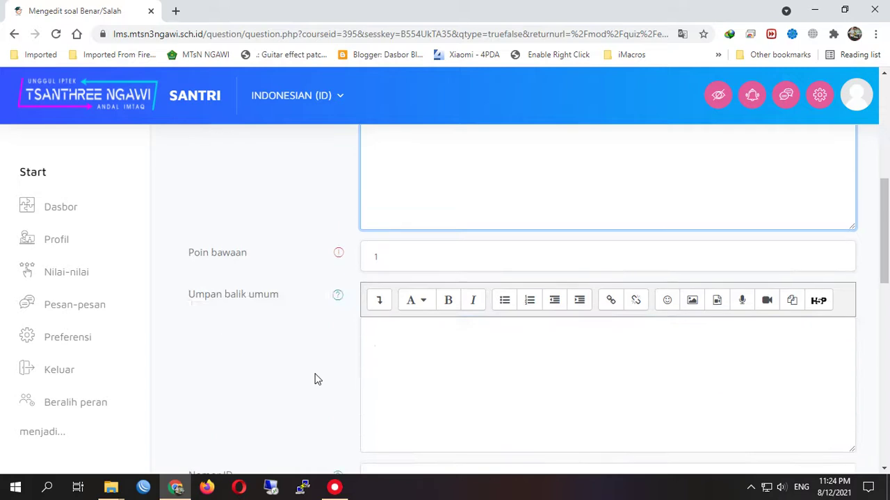
scroll(314, 379, "up", 5)
left_click_drag(375, 356, 671, 369)
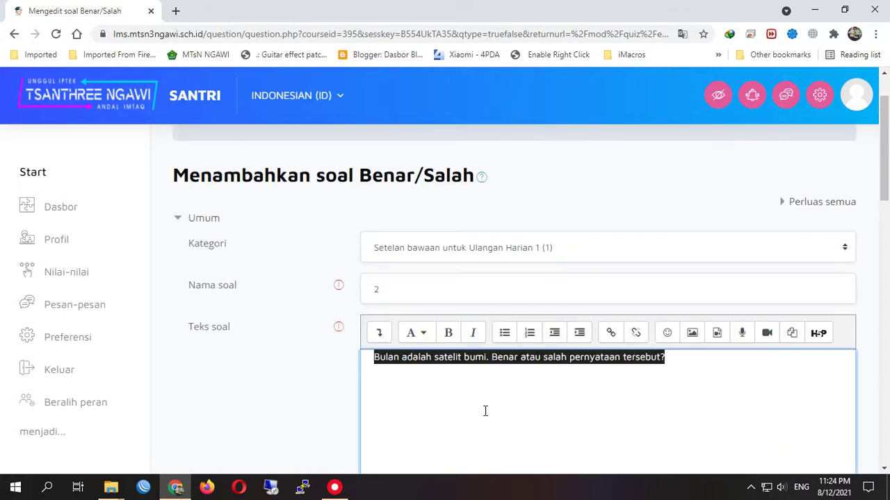
Set the question's default points to 2 and its correct answer to Benar.
scroll(457, 411, "down", 3)
scroll(456, 416, "down", 1)
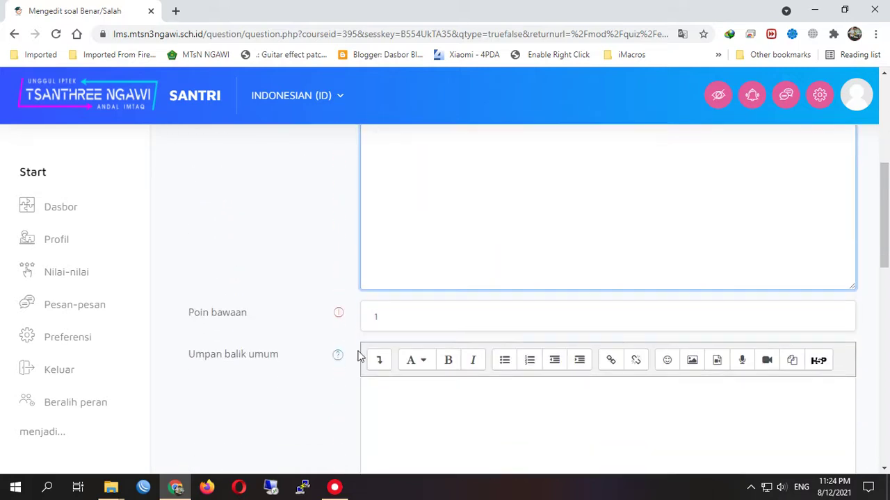
double_click(390, 318)
type("2")
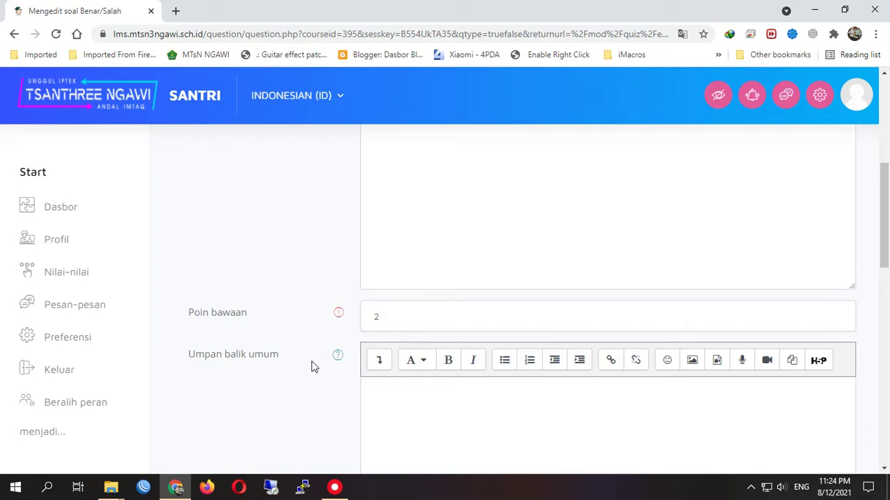
scroll(309, 370, "down", 4)
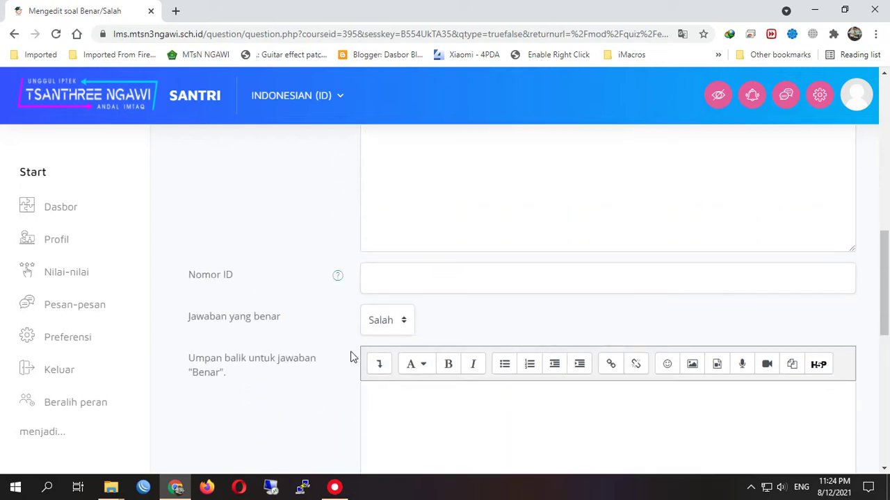
left_click(378, 325)
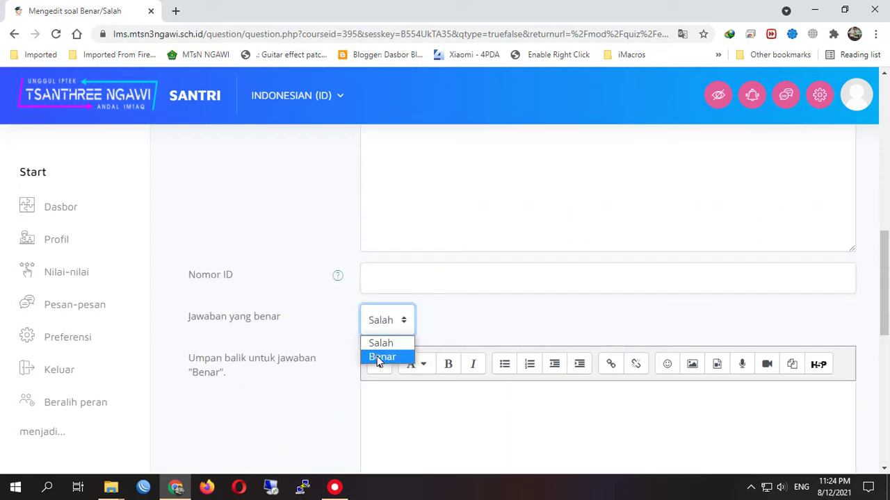
left_click(378, 358)
Enter "Jawaban anda benar, Terima kasih" as the feedback for the answer Benar.
scroll(309, 413, "down", 2)
left_click(406, 304)
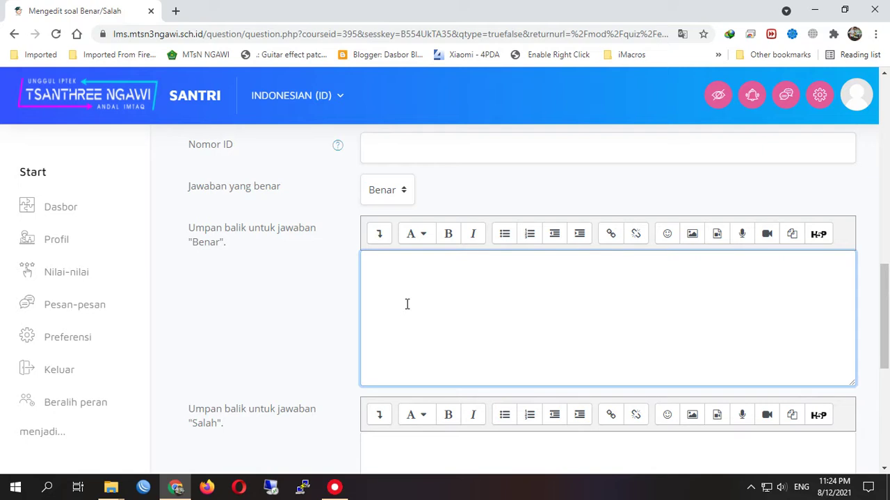
type("Jawaban anda benar, Ter")
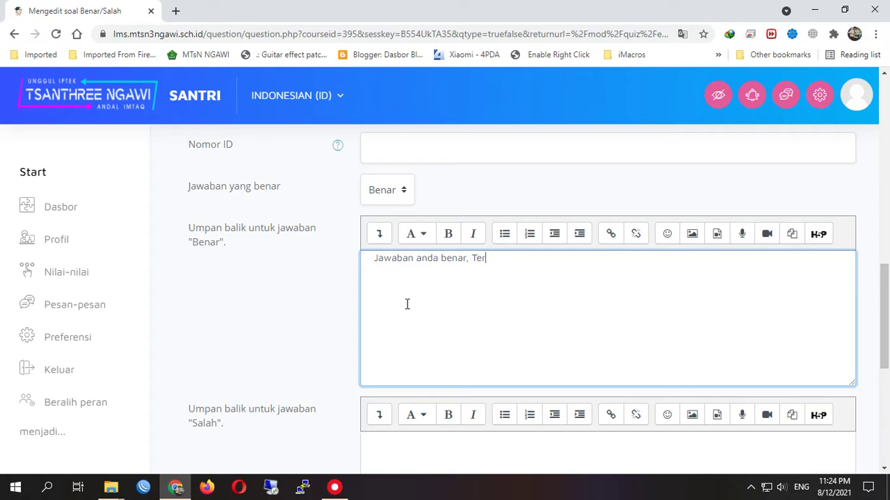
type("ima kasih")
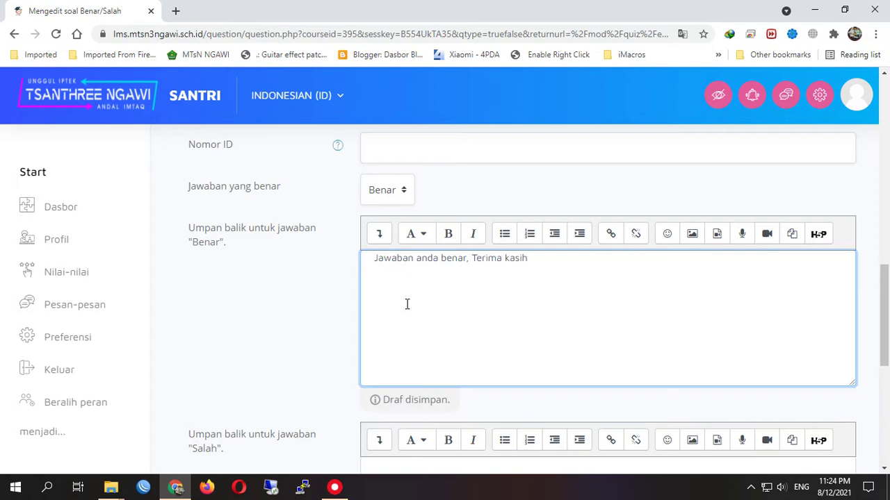
Enter "Jawaban anda salah. Silahkan belajar lebih giat lagi." as the feedback for the answer Salah.
scroll(407, 305, "down", 5)
scroll(413, 258, "up", 2)
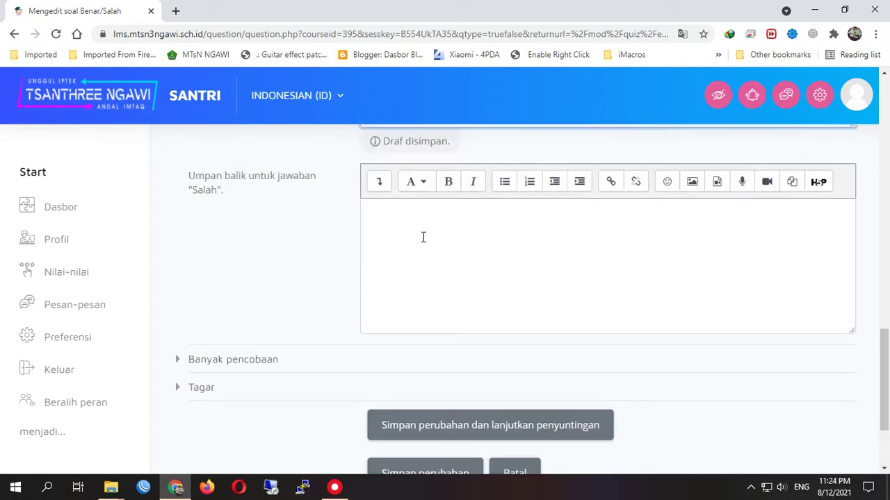
left_click(423, 237)
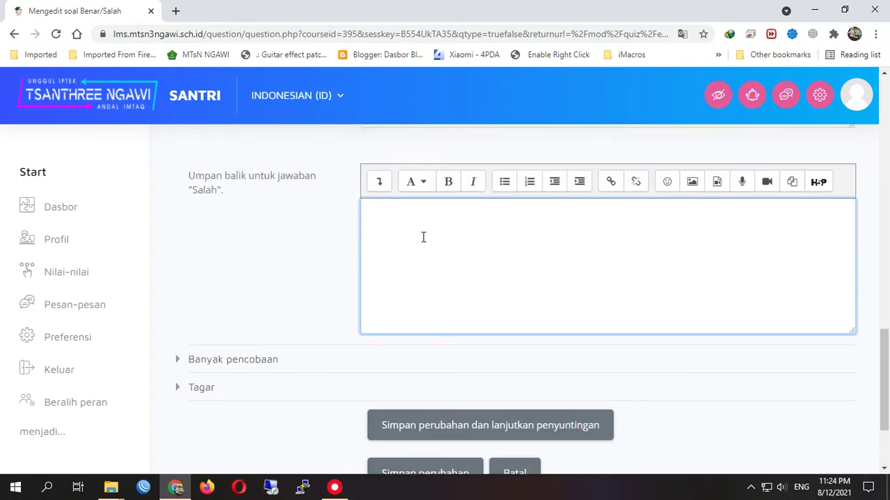
type("Jawaban ")
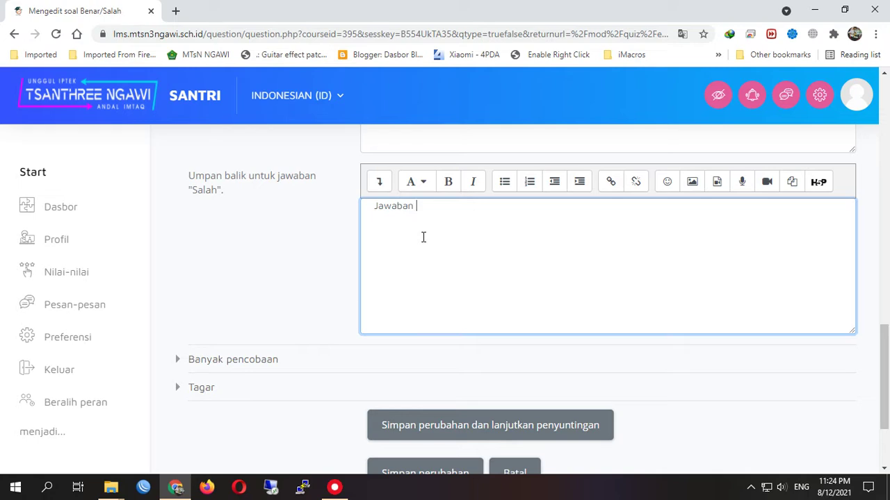
type("anda salah. Silahkan")
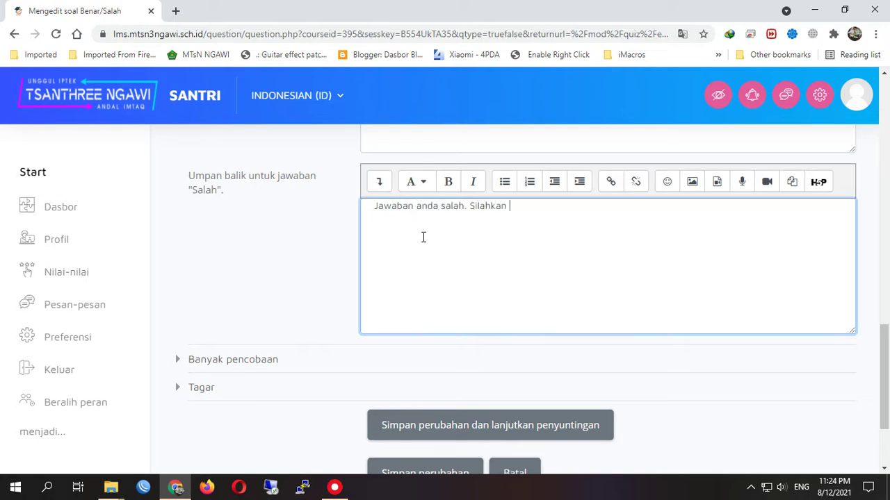
type(" belajar")
type(" kembal")
type("lebih giat ")
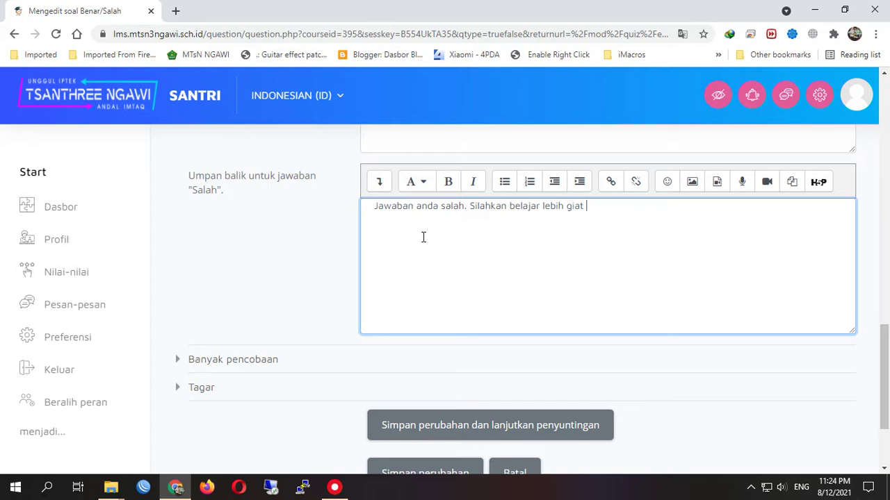
type("lagi.")
Check both feedback texts and save the Benar/Salah question, returning to the quiz's editing page.
scroll(366, 301, "down", 1)
scroll(367, 305, "up", 4)
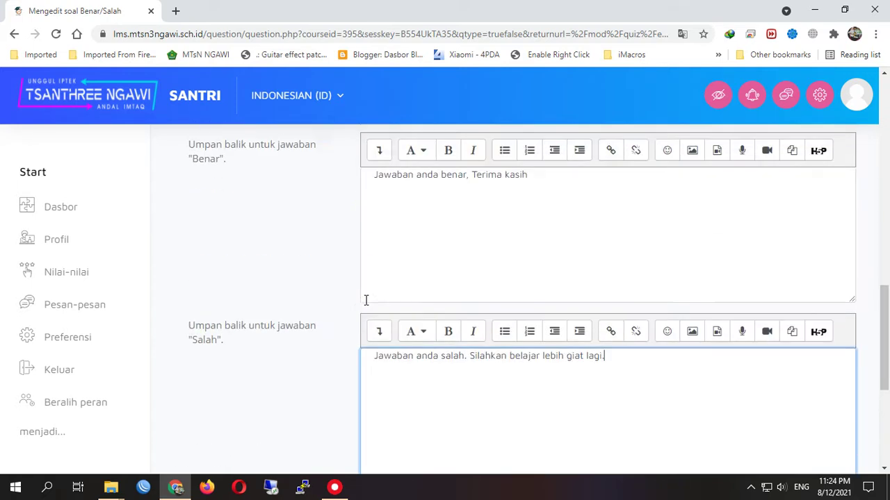
scroll(365, 302, "down", 2)
scroll(366, 300, "up", 1)
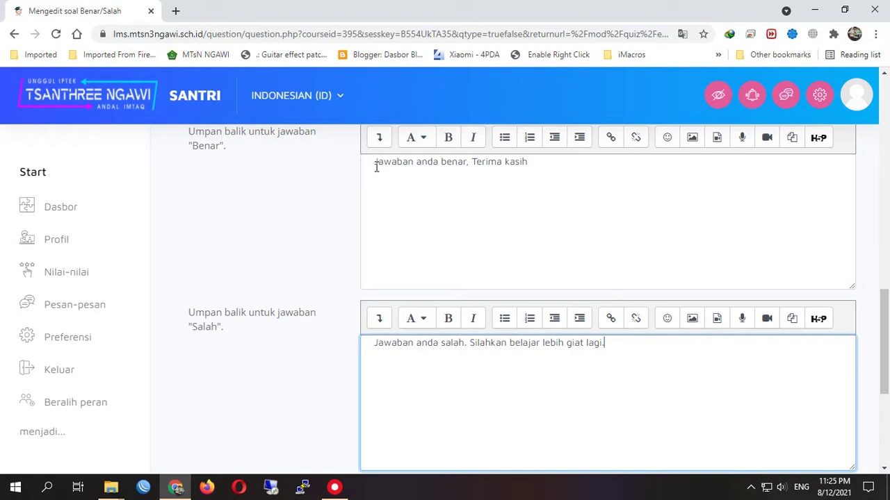
left_click_drag(374, 165, 533, 163)
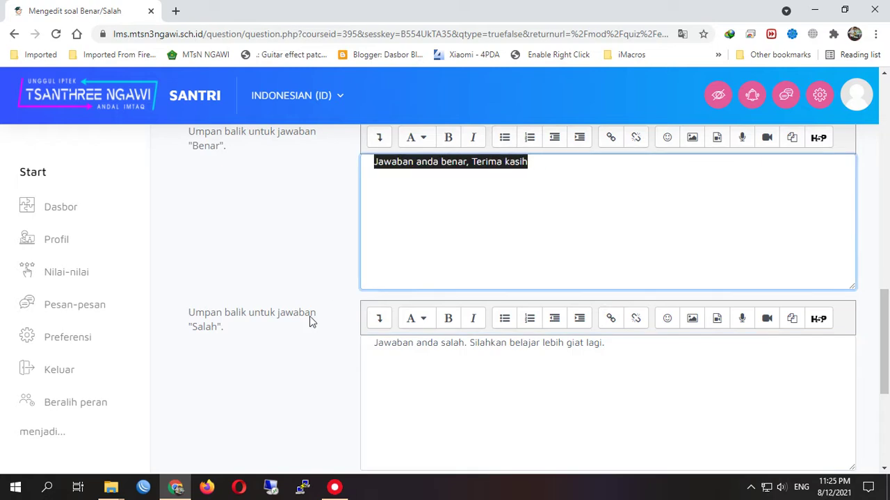
left_click_drag(369, 342, 616, 341)
scroll(317, 347, "down", 2)
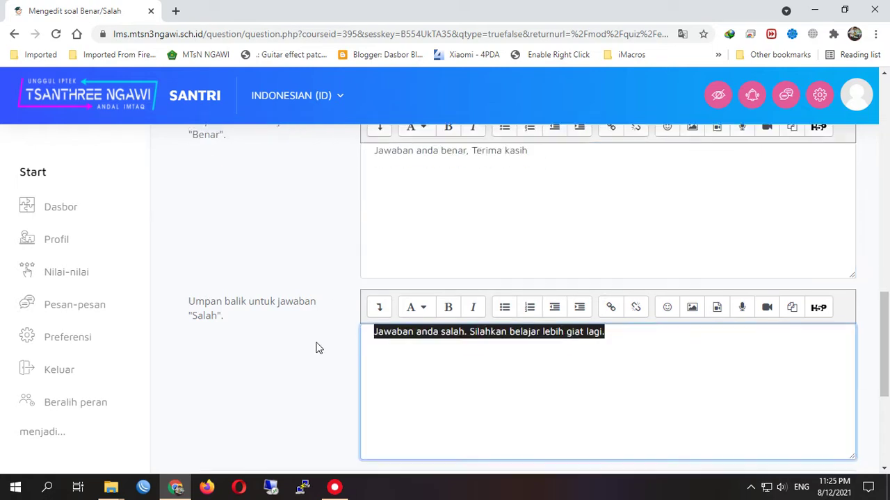
scroll(317, 348, "down", 1)
left_click(415, 425)
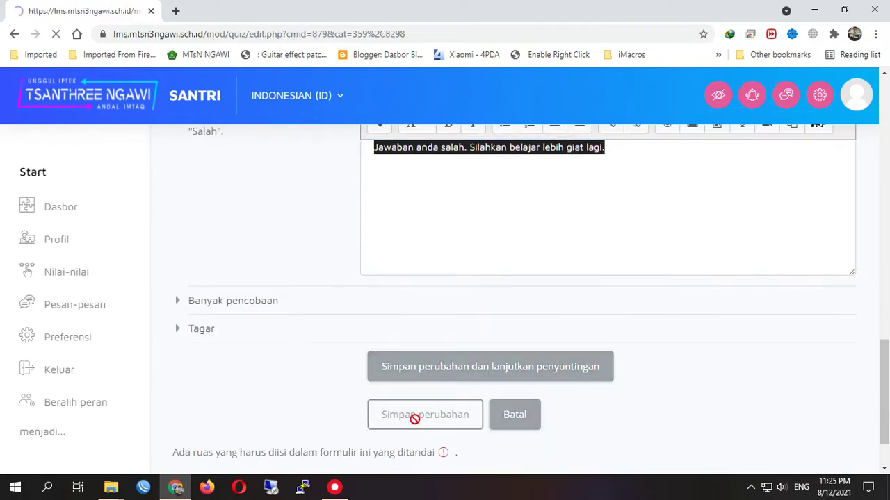
scroll(411, 397, "down", 3)
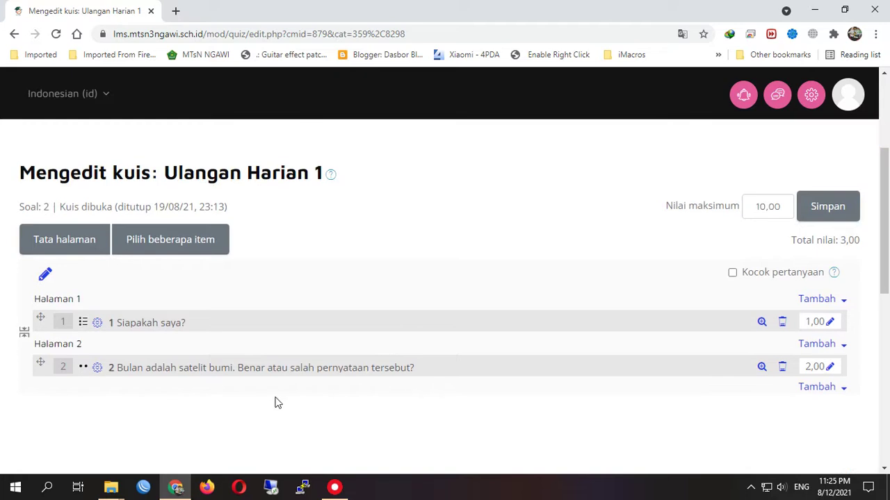
Add a new Mencocokkan question at the end of the quiz and name it 3.
left_click(824, 390)
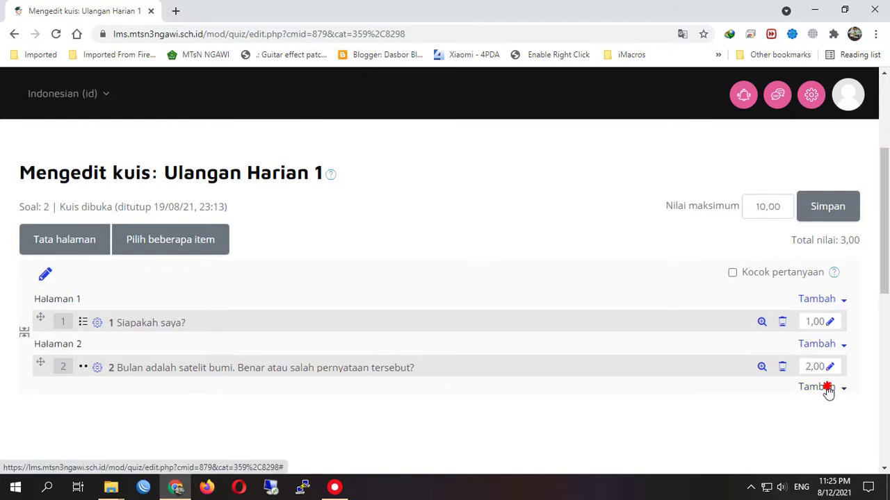
left_click(763, 411)
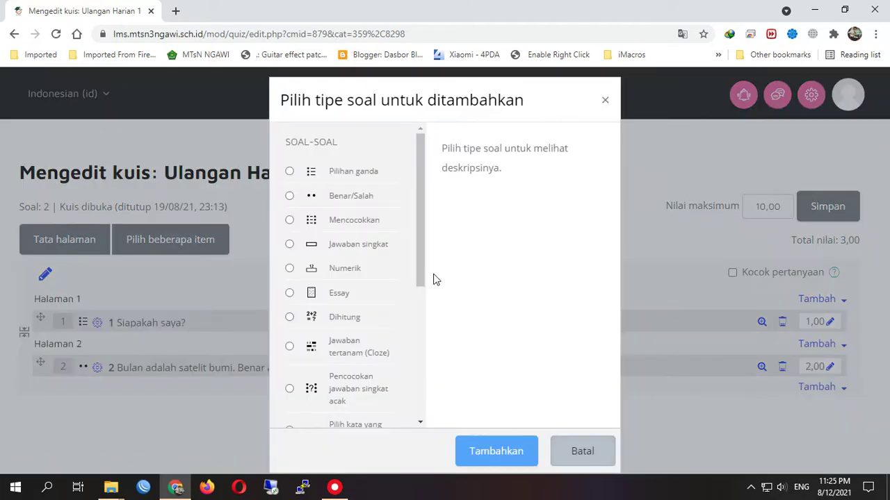
left_click(334, 220)
left_click(505, 451)
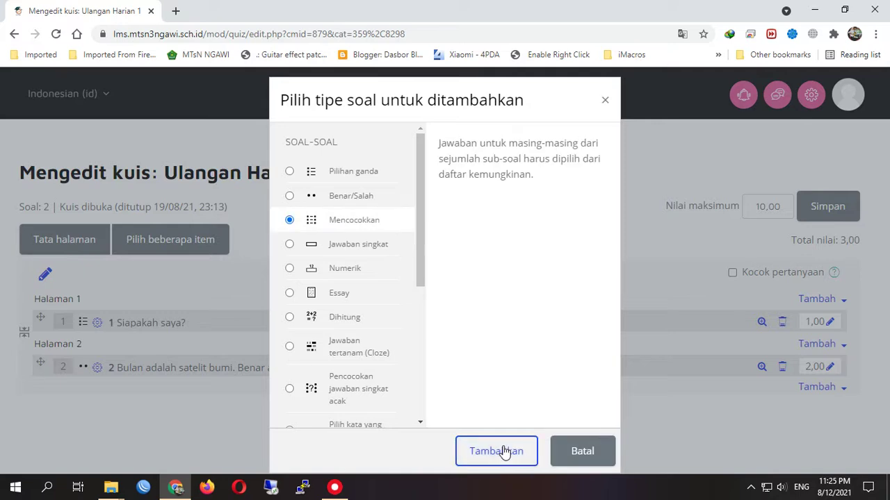
left_click(505, 451)
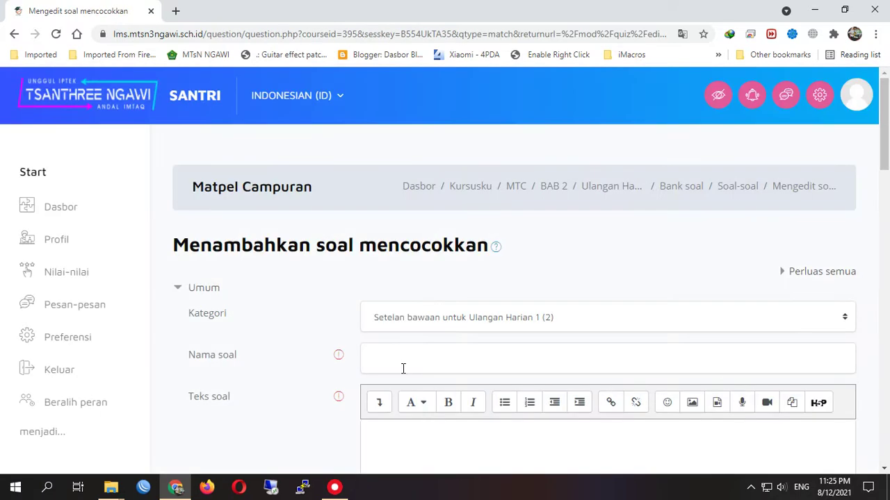
left_click(412, 361)
type("3")
Examine the matching question's form, from its general fields through the three question-and-answer pairs to the save options.
scroll(414, 363, "down", 9)
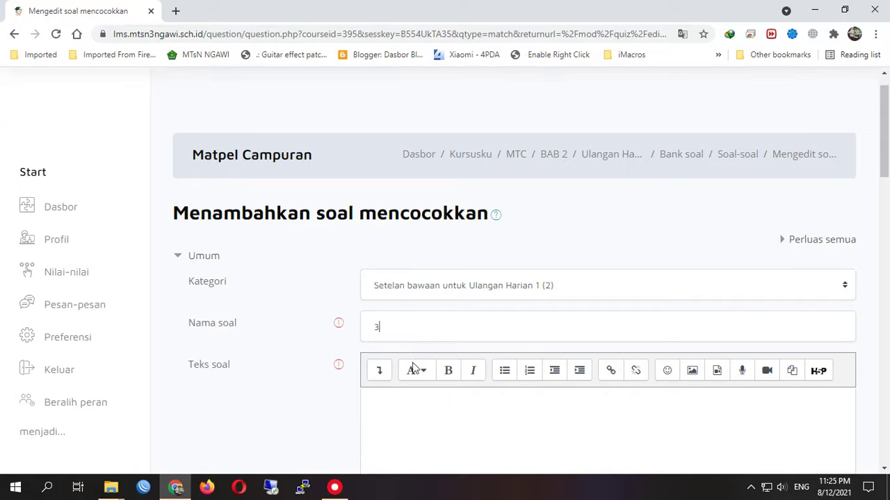
scroll(413, 363, "up", 7)
scroll(413, 362, "up", 1)
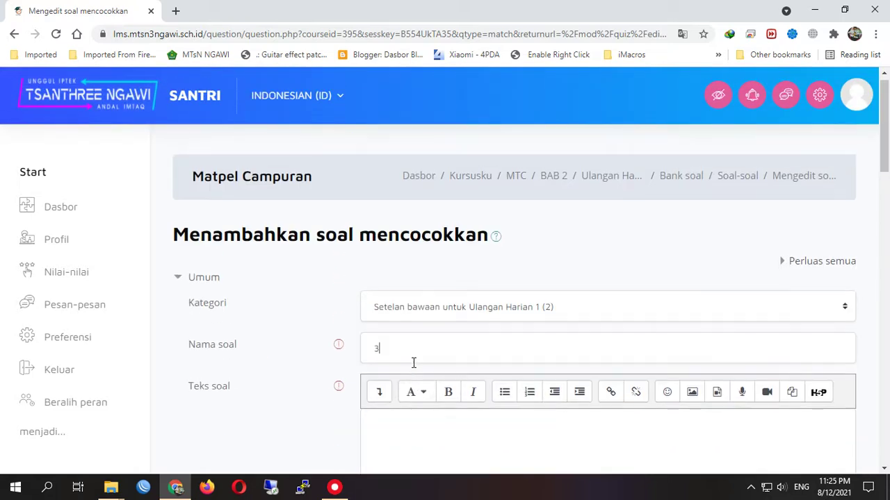
scroll(414, 363, "down", 4)
scroll(414, 361, "down", 1)
scroll(414, 363, "down", 5)
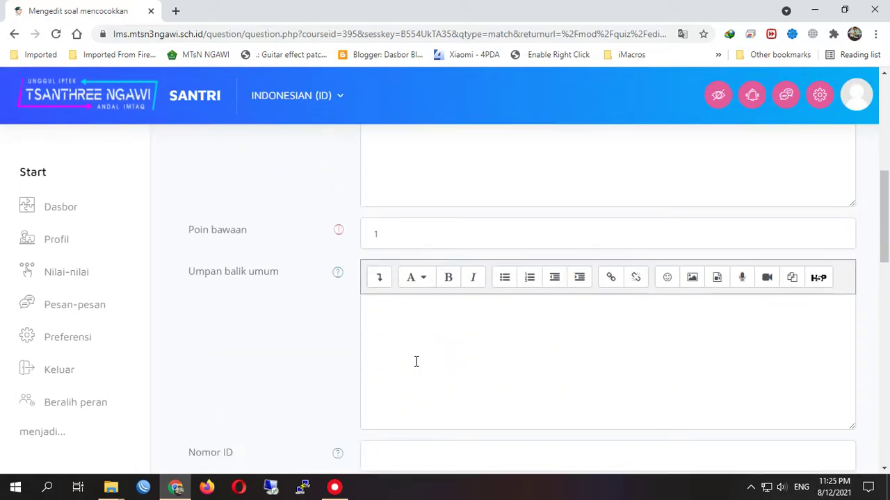
scroll(416, 367, "down", 1)
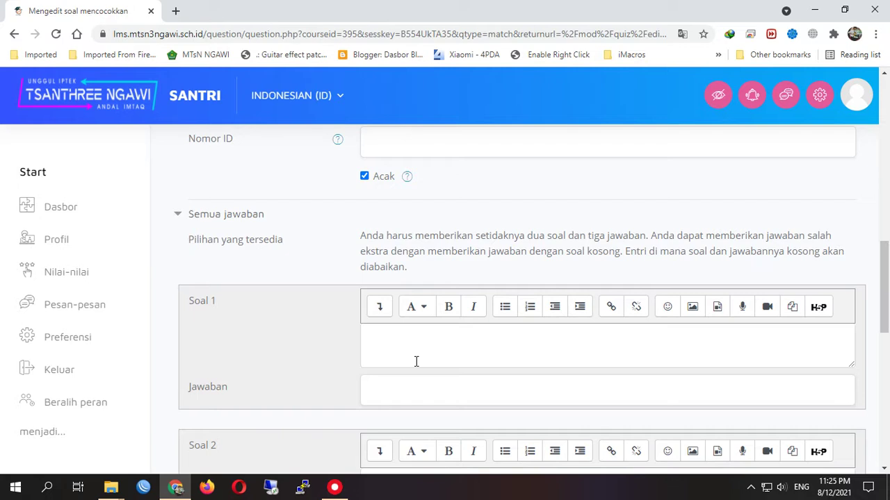
scroll(416, 362, "down", 4)
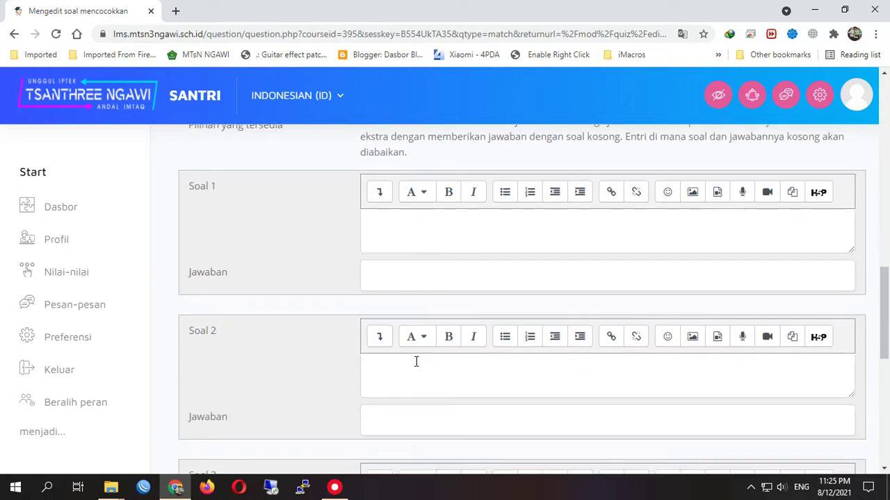
scroll(416, 361, "down", 2)
scroll(416, 361, "up", 9)
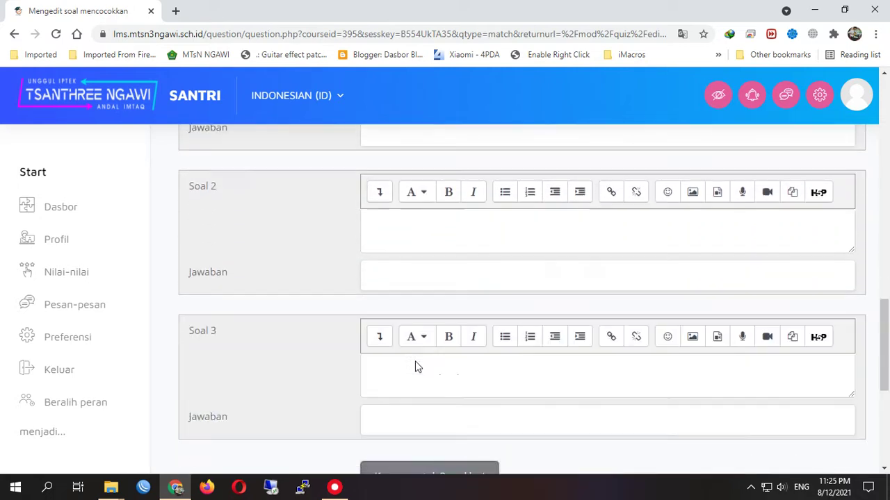
scroll(415, 361, "up", 4)
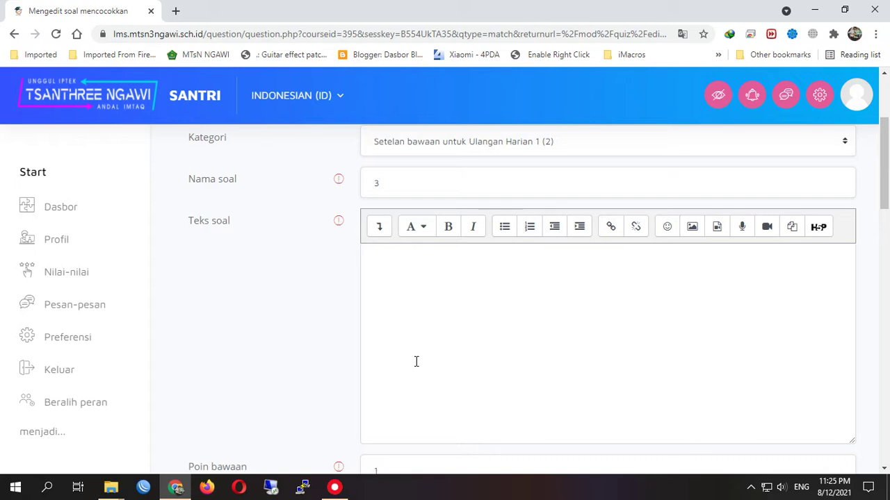
scroll(416, 361, "up", 1)
scroll(416, 361, "down", 5)
scroll(415, 362, "up", 4)
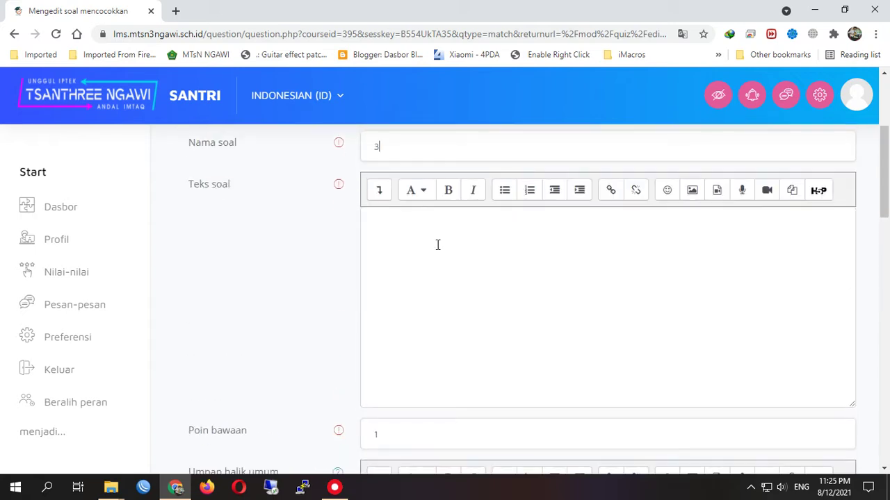
scroll(438, 244, "down", 20)
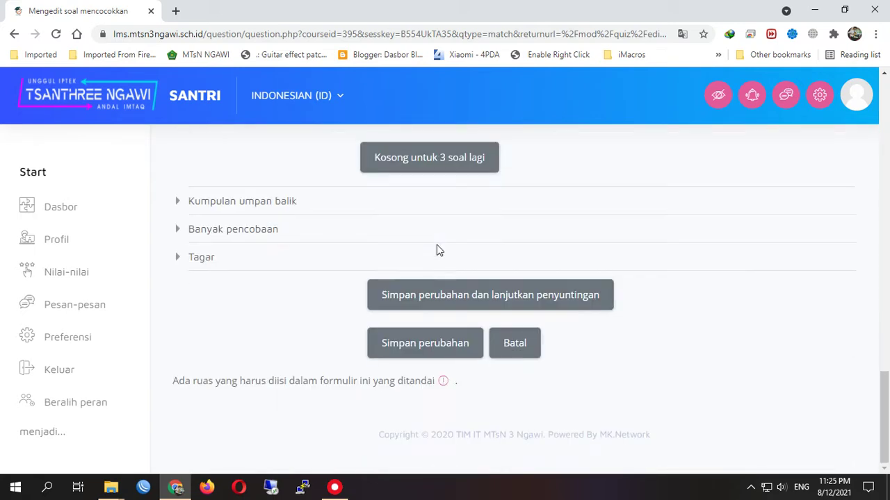
scroll(436, 250, "up", 7)
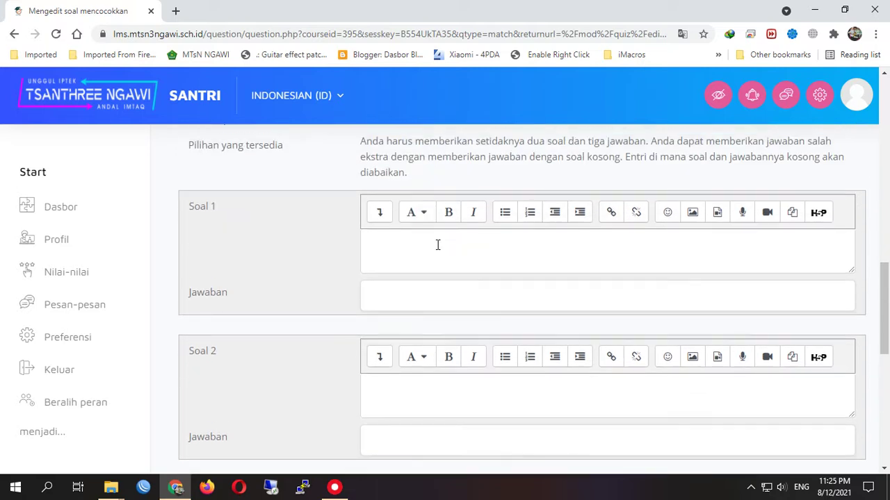
scroll(438, 245, "up", 12)
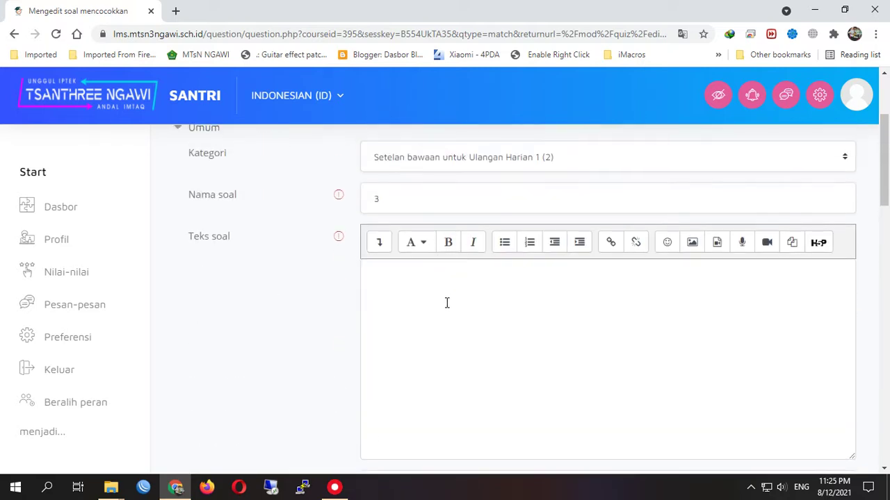
Enter "Cocokkan kata berikut ini." as the matching question's text and review the general fields.
left_click(448, 297)
type("Coc")
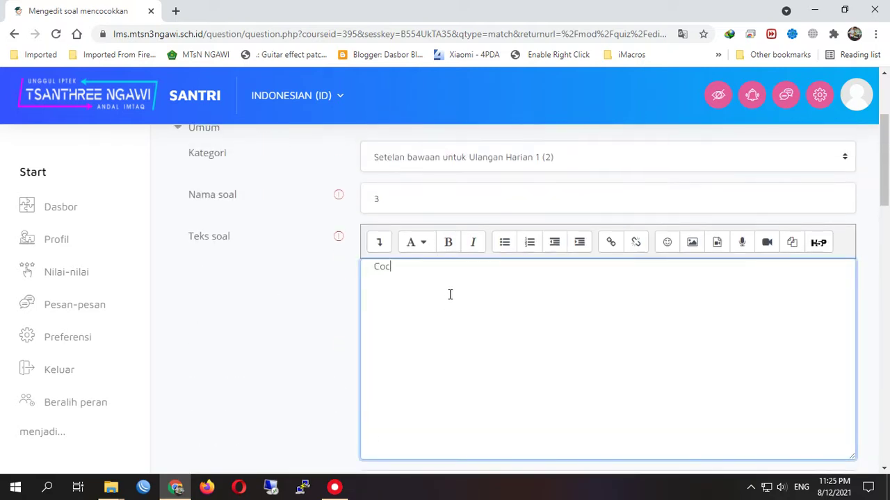
type("okkan kata berikut ini.")
left_click_drag(376, 267, 437, 289)
scroll(231, 325, "down", 1)
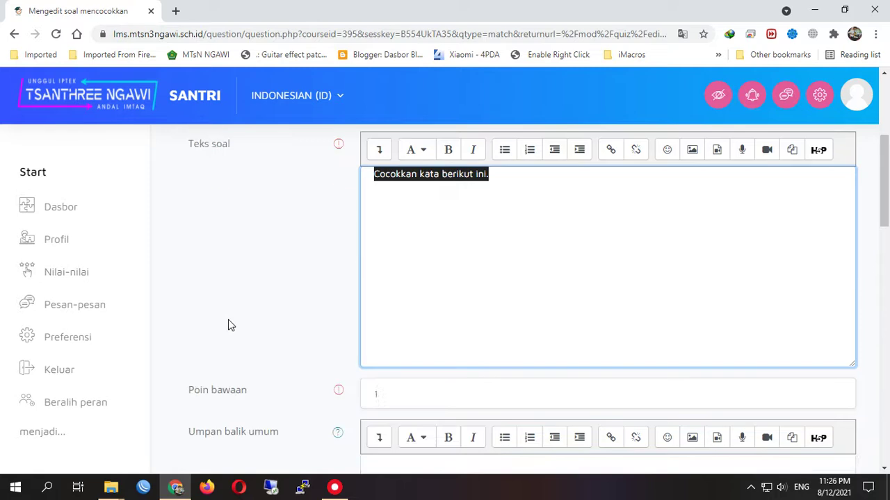
scroll(229, 326, "down", 4)
scroll(230, 324, "up", 5)
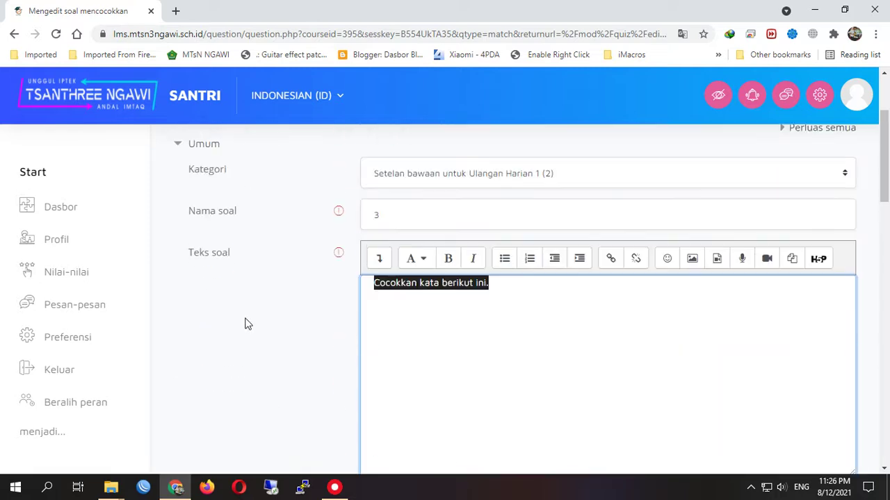
Fill in the first matching pair with Angka as Soal 1 and 1 as its answer.
scroll(379, 328, "down", 5)
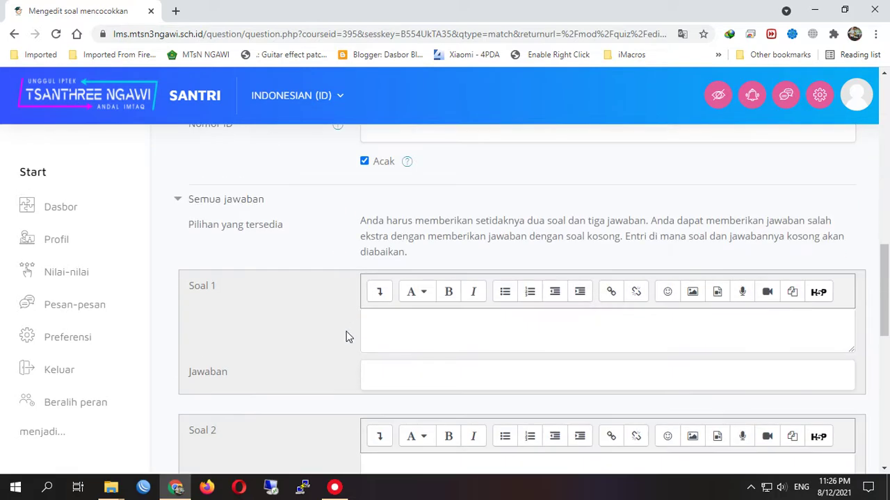
left_click(487, 345)
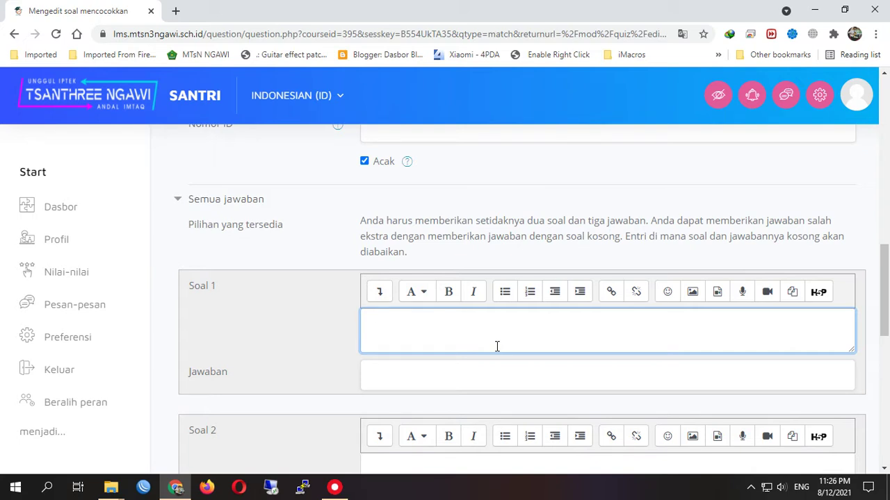
type("Angka")
left_click(435, 381)
type("1")
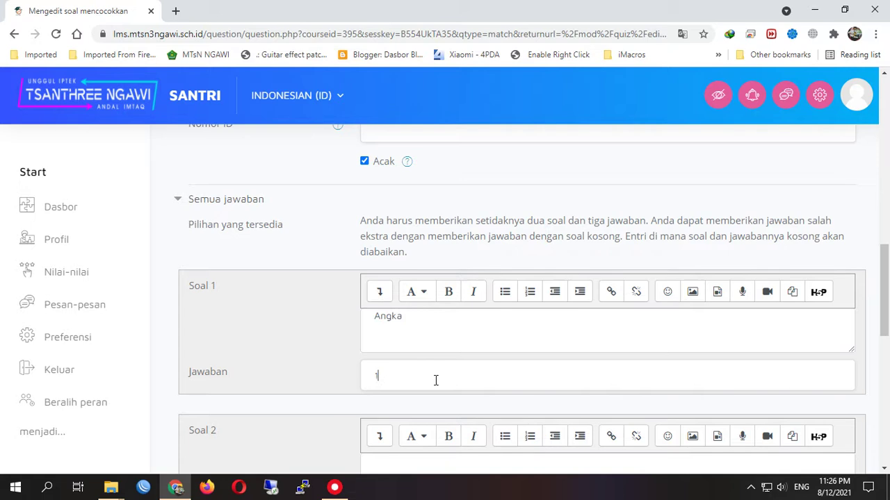
Fill in the second matching pair with Huruf as Soal 2 and v as its answer.
scroll(435, 380, "down", 3)
left_click(410, 303)
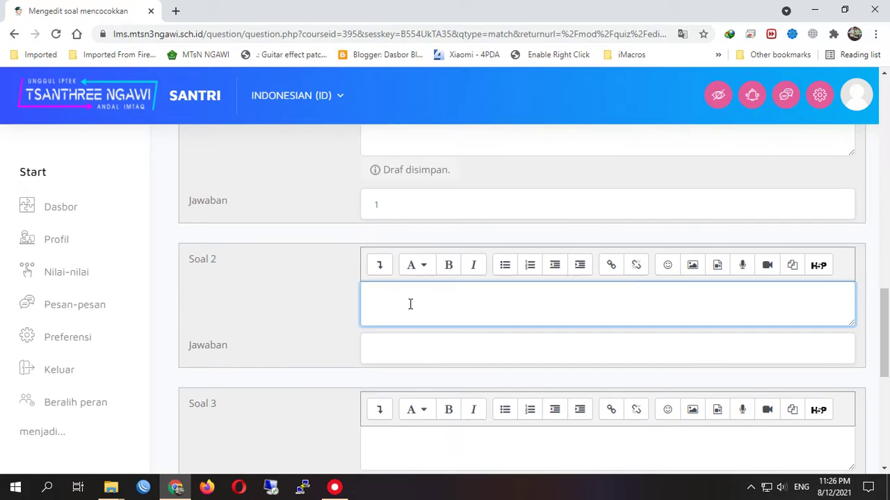
type("Huruf")
left_click(396, 343)
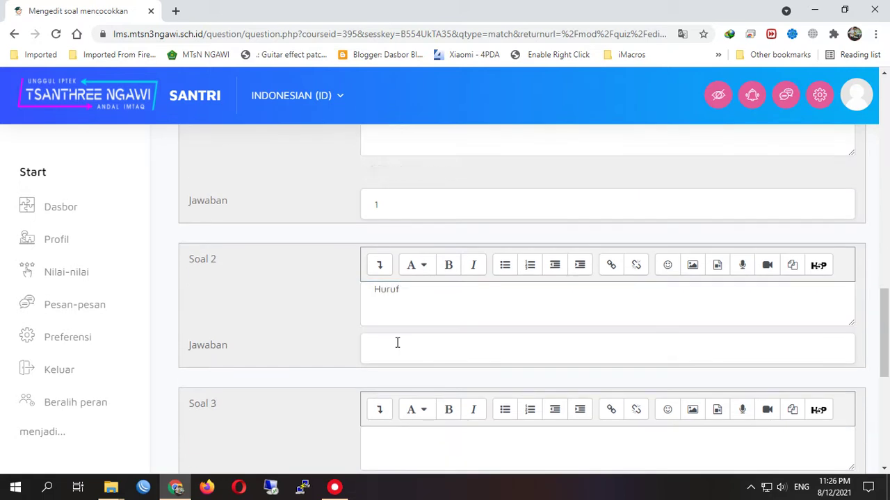
Fill in the third matching pair with Simbol as Soal 3 and $ as its answer.
scroll(397, 347, "down", 3)
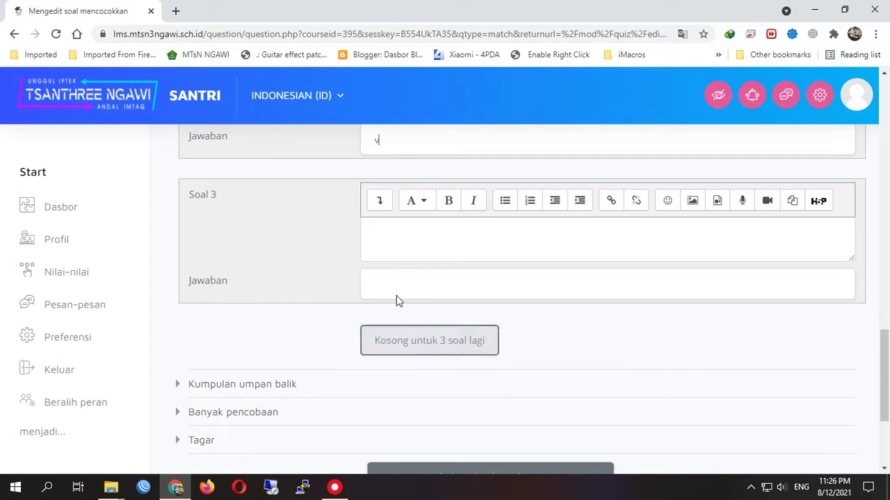
left_click(401, 232)
type("Simbol")
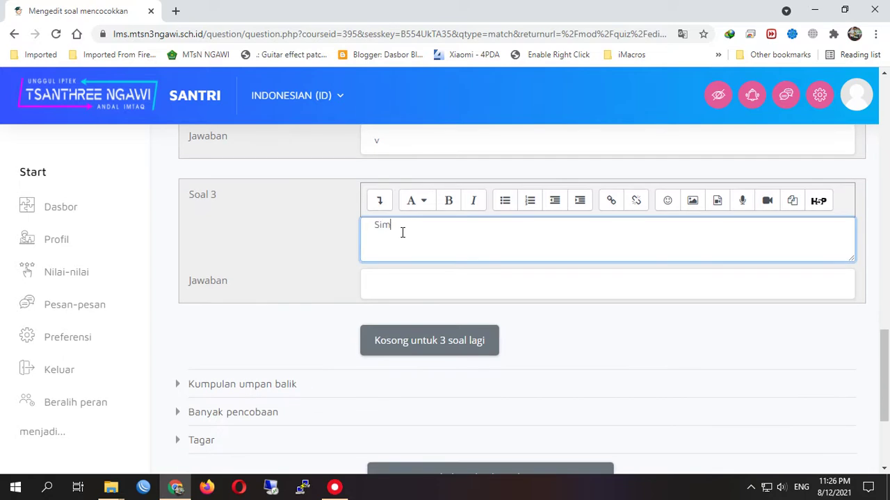
left_click(376, 289)
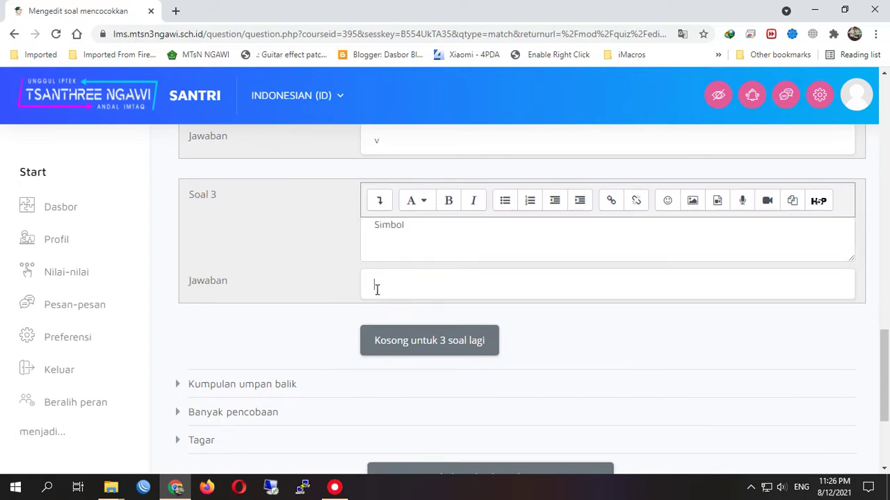
type("s")
Check the matching pairs and save the question, returning to the quiz's editing page.
scroll(330, 299, "up", 1)
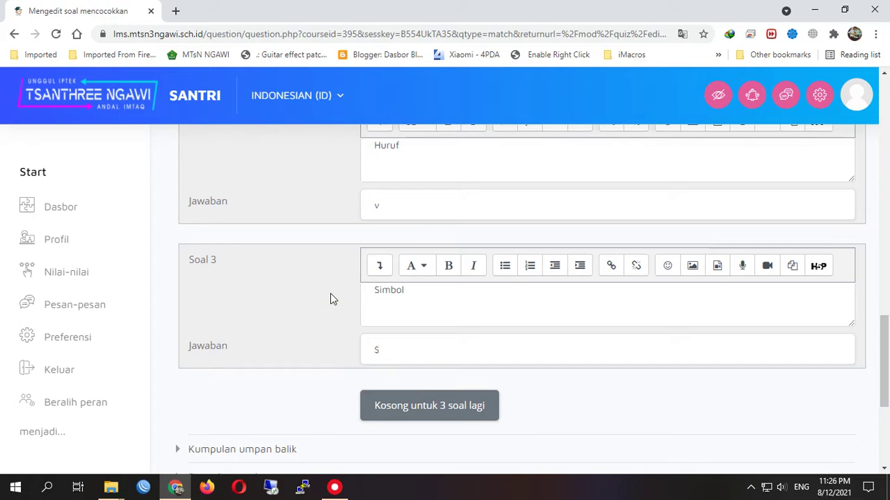
scroll(330, 299, "down", 2)
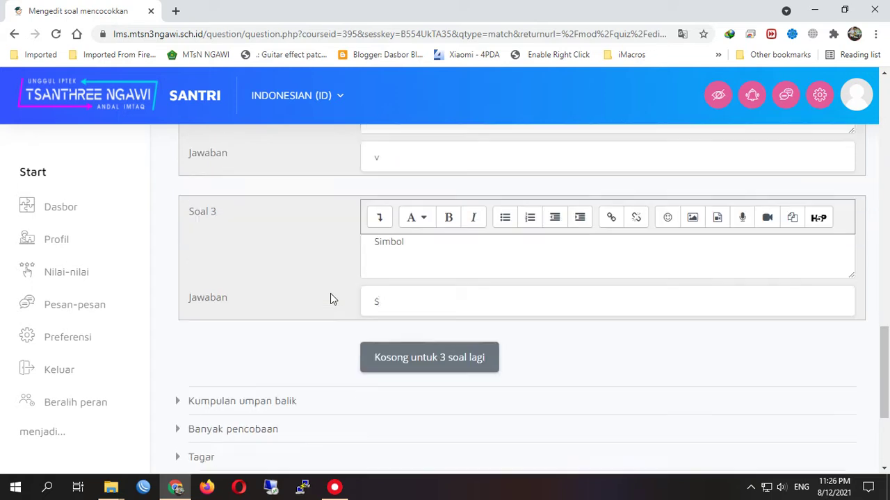
scroll(330, 299, "up", 5)
scroll(330, 298, "down", 5)
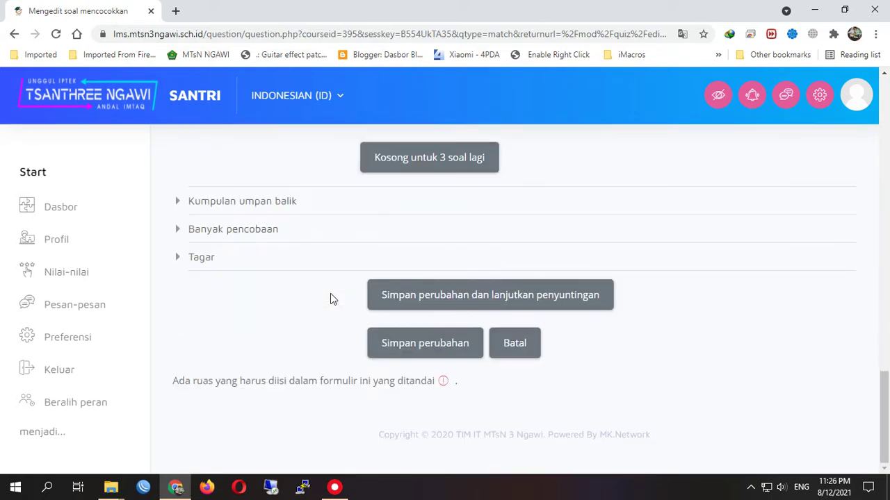
left_click(432, 345)
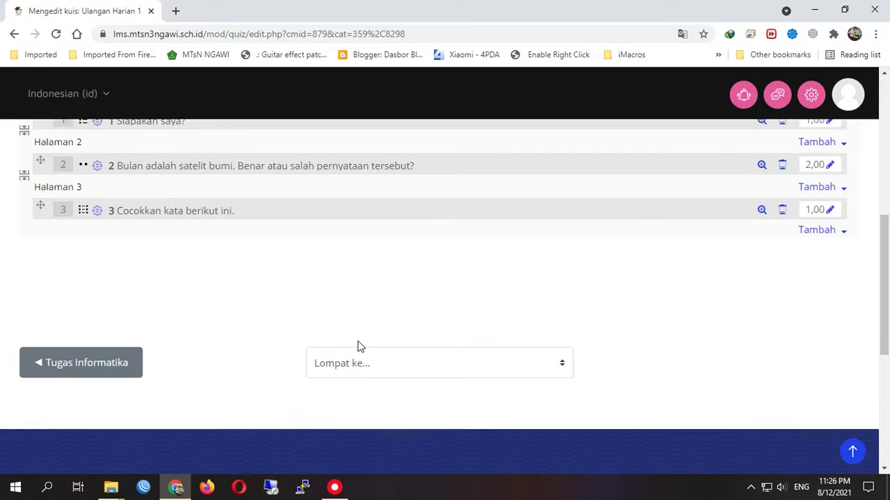
Add a new Jawaban singkat question at the end of the quiz and look over its settings and answer fields.
scroll(357, 345, "up", 1)
left_click(840, 281)
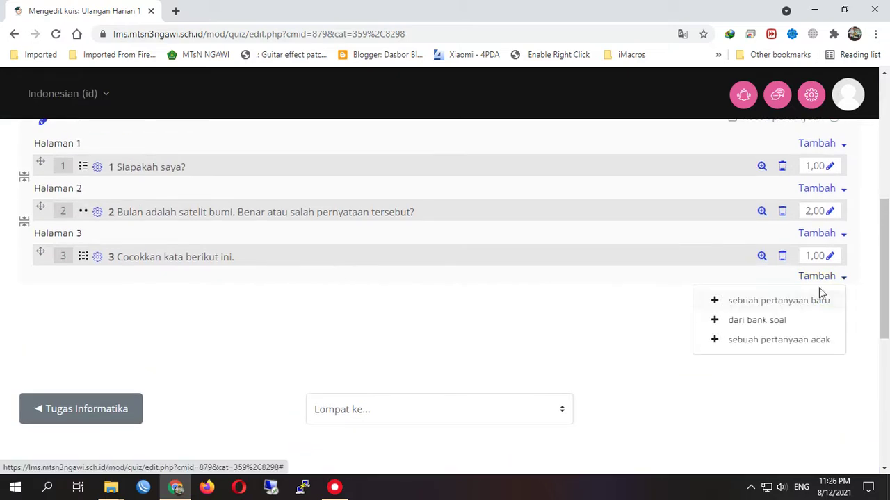
left_click(779, 300)
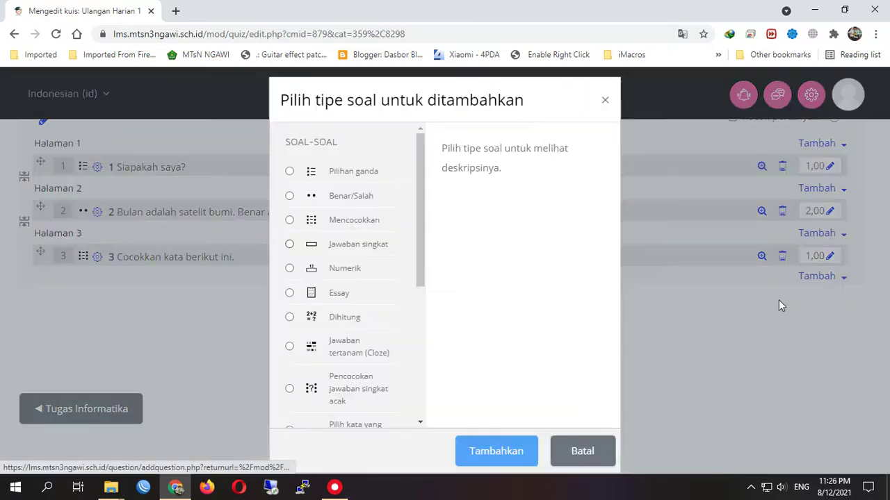
left_click(341, 246)
left_click(494, 455)
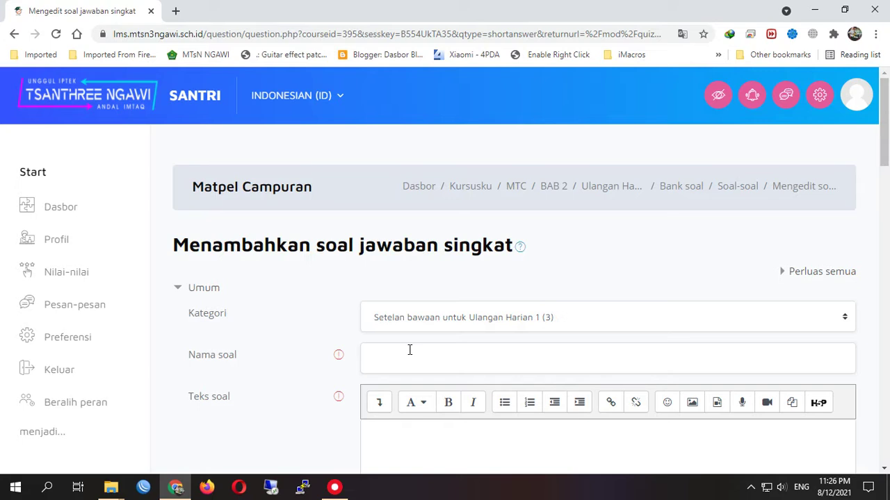
scroll(308, 369, "down", 10)
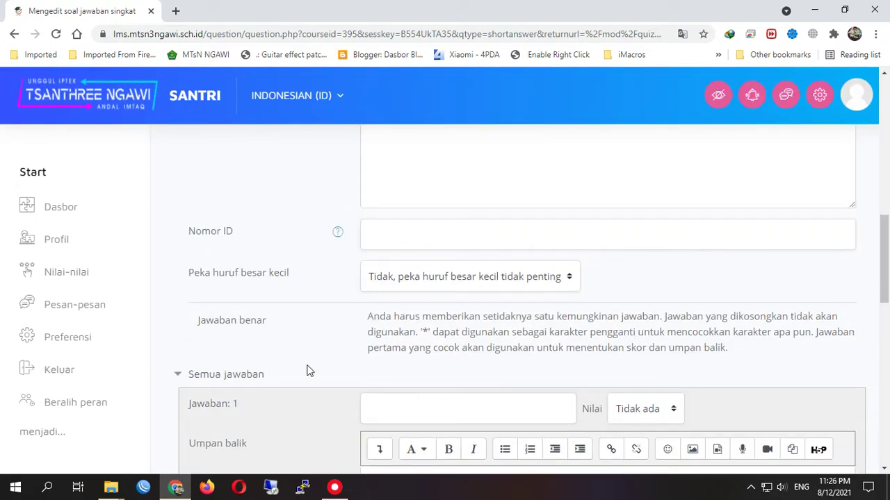
scroll(308, 370, "down", 3)
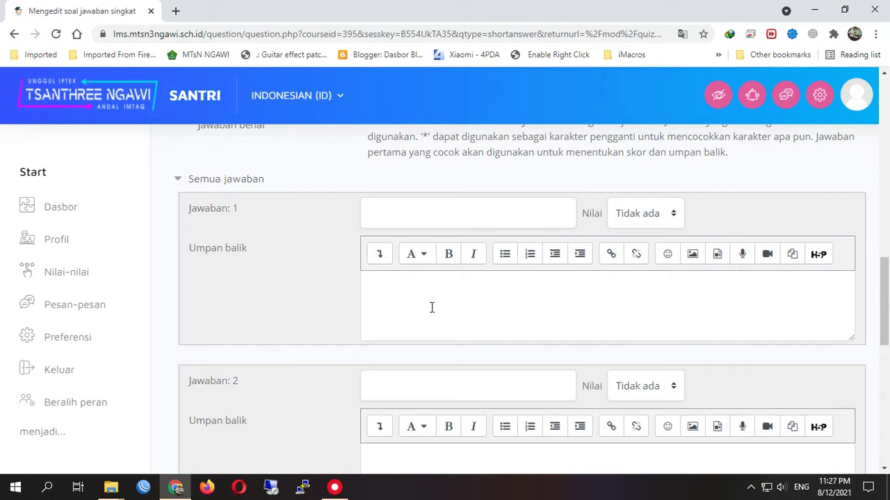
Enter "Sebutkan contoh nama pahlawan" as the text of the Jawaban singkat question.
scroll(338, 333, "down", 3)
scroll(338, 333, "down", 3)
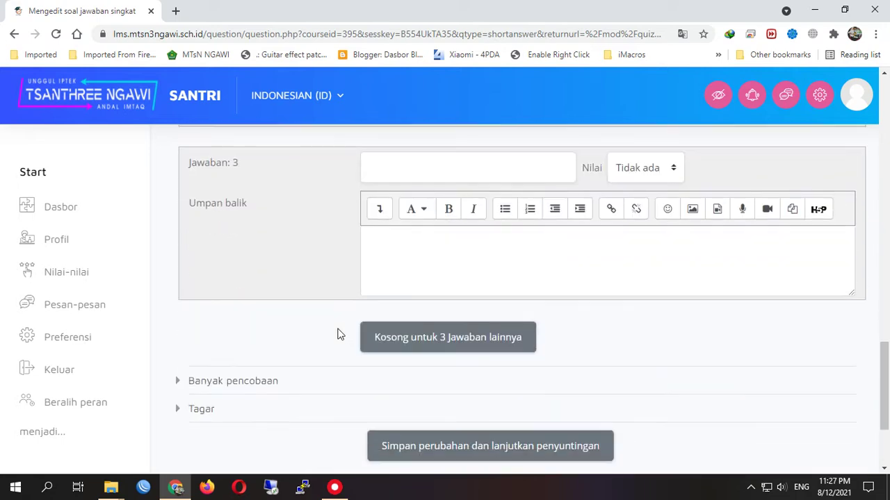
scroll(338, 334, "up", 15)
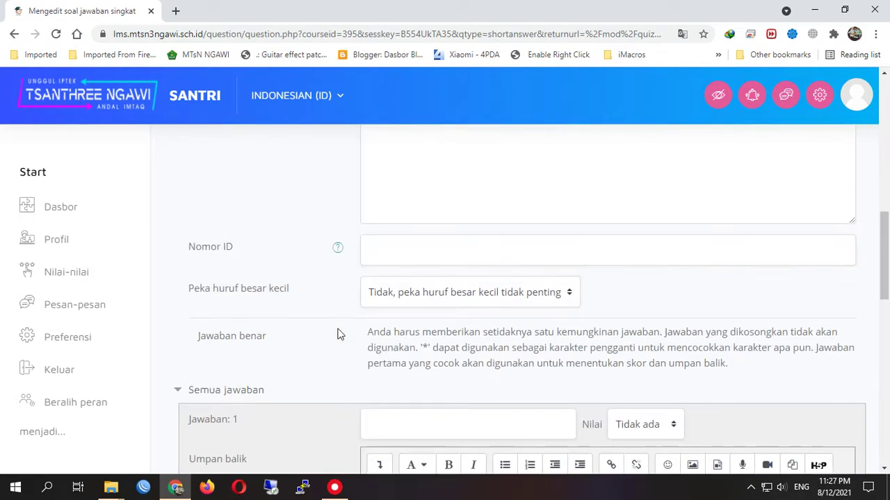
scroll(338, 334, "up", 2)
left_click(421, 310)
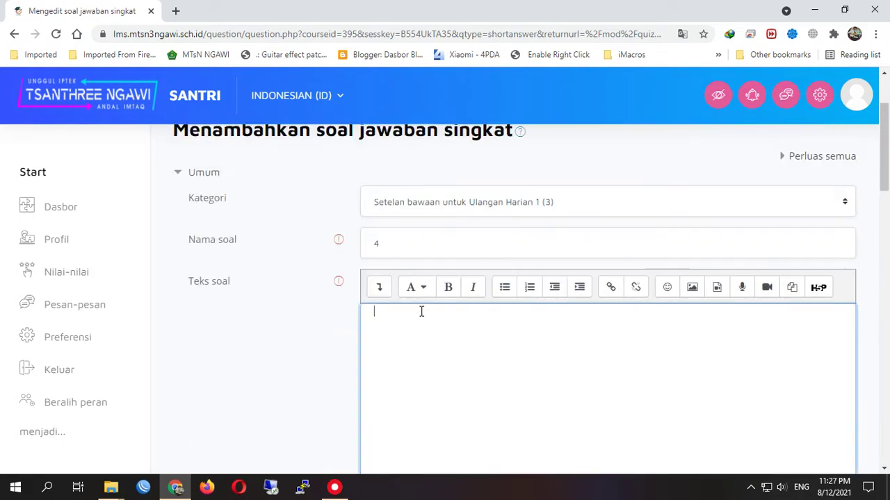
type("Sebutkan contoh nama pahla")
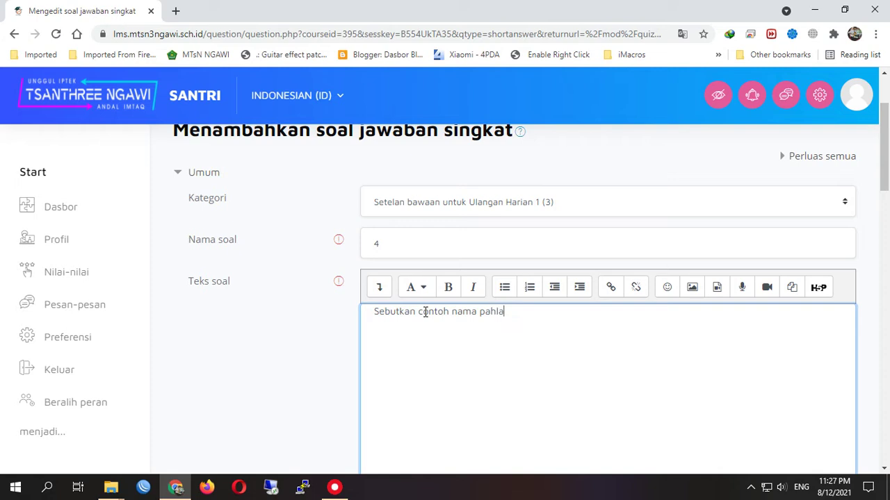
type("n")
key("BackSpace")
type("awa")
key("BackSpace")
key("BackSpace")
key("BackSpace")
Look at the available case-sensitivity options under Peka huruf besar kecil without changing the selection.
scroll(368, 313, "down", 10)
scroll(369, 312, "down", 2)
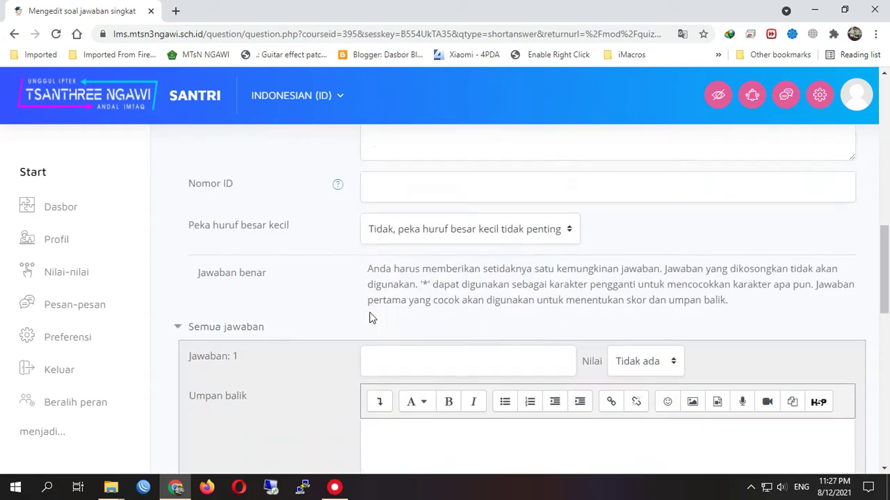
scroll(387, 314, "up", 2)
left_click(491, 242)
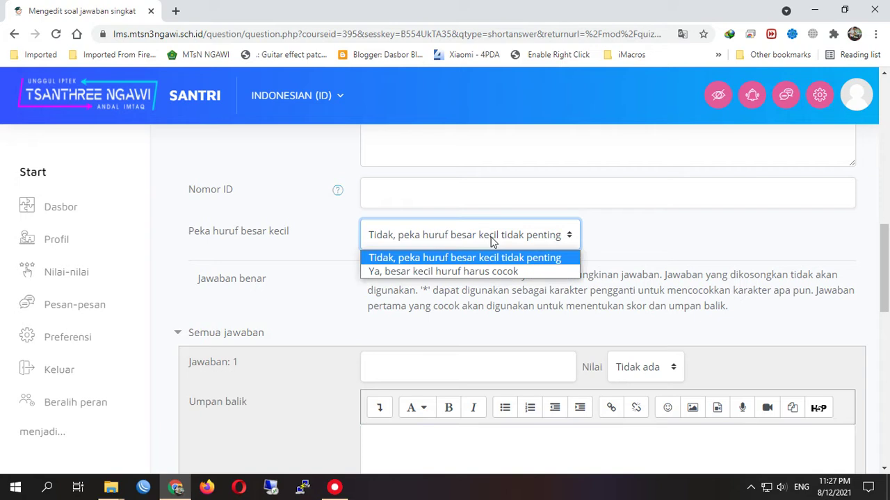
left_click(619, 248)
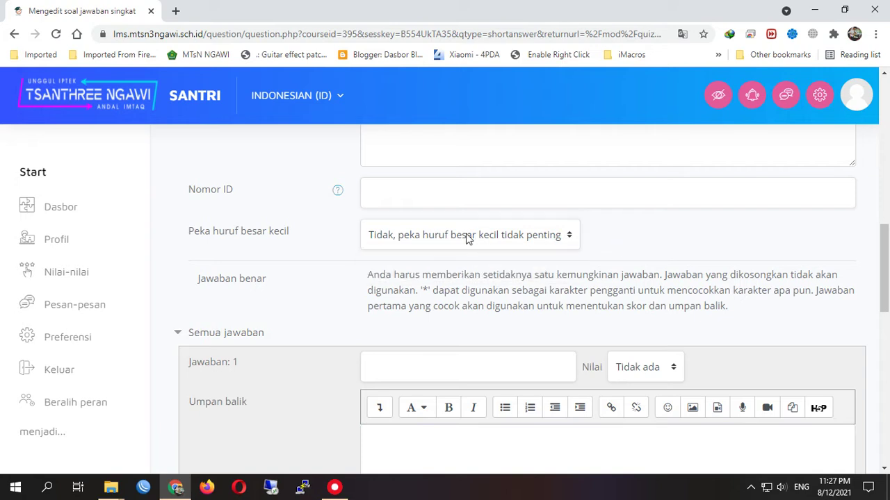
Enter sudirman as Jawaban 1 and set its Nilai to 100%.
left_click(408, 366)
scroll(443, 435, "down", 1)
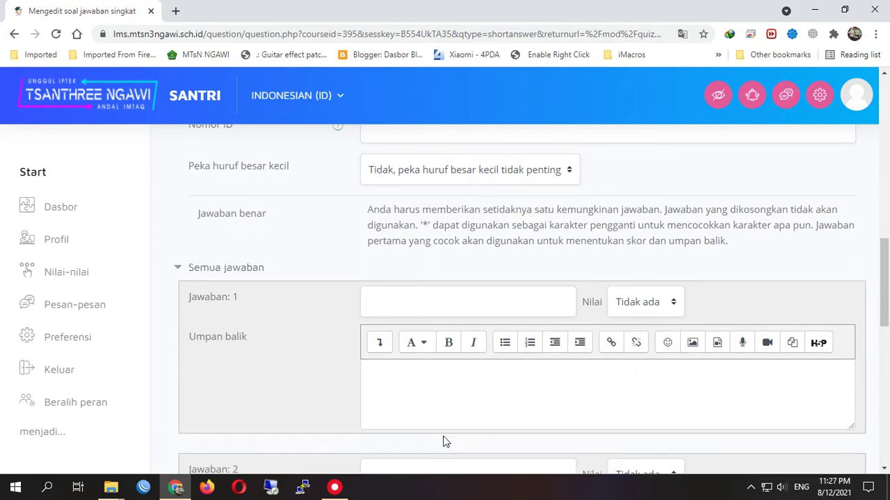
type("sudirman")
left_click(643, 302)
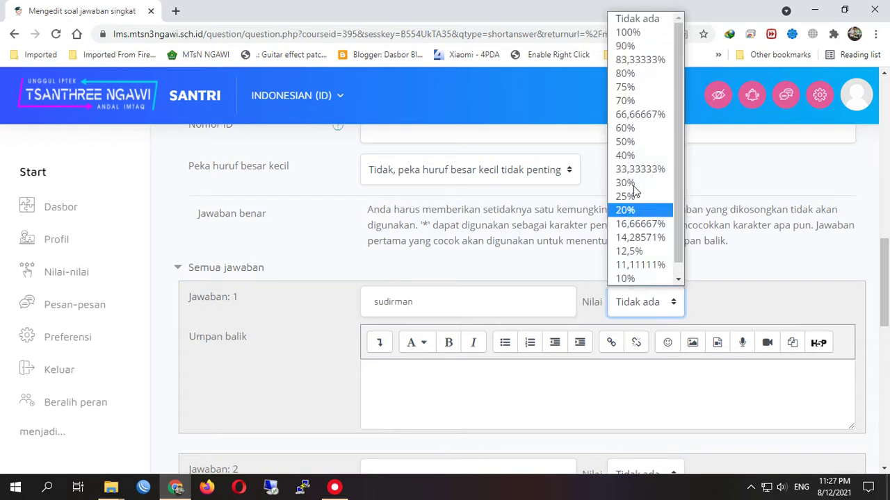
left_click(628, 32)
Fill Jawaban 2 with a common first name as a wrong answer and leave its Nilai at Tidak ada.
scroll(463, 271, "down", 3)
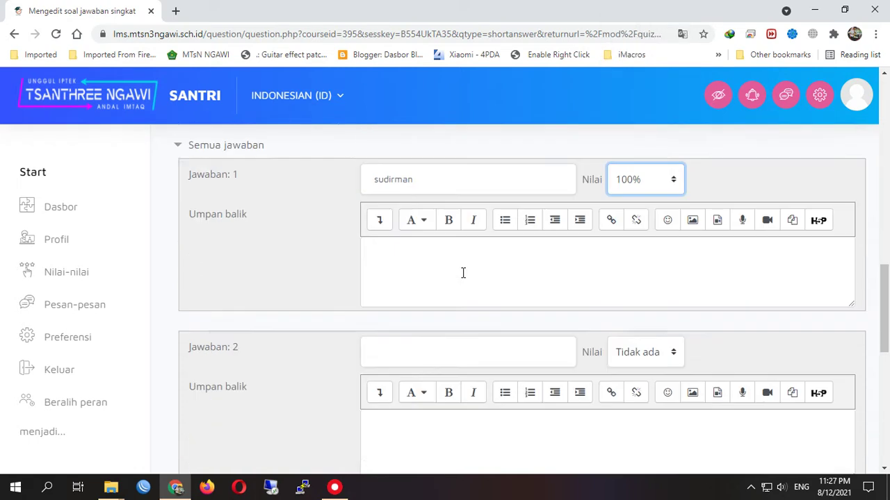
left_click(437, 285)
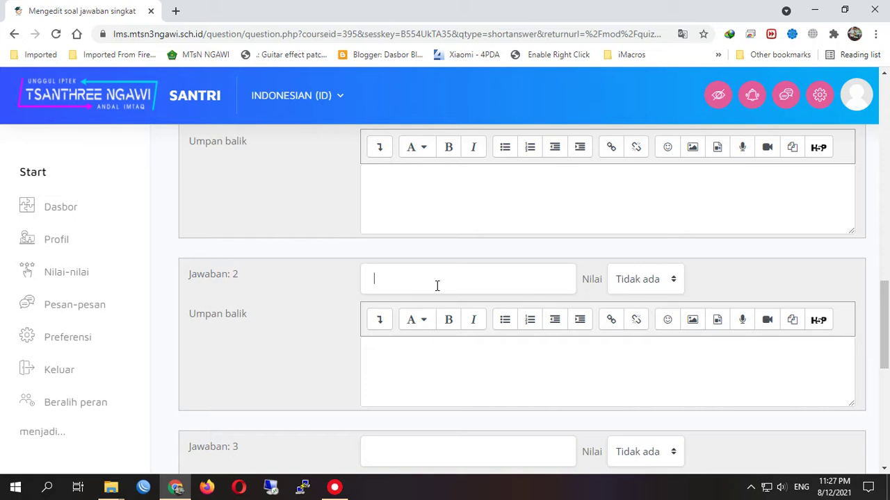
type("ambang")
left_click(628, 278)
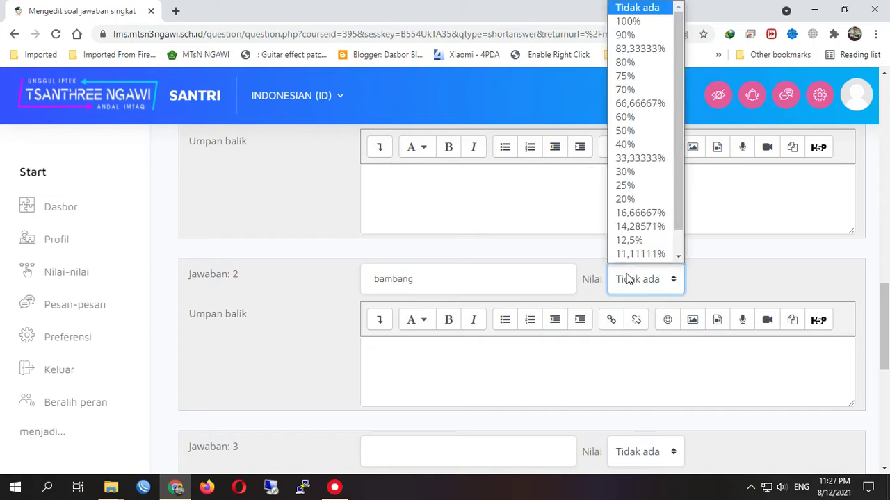
scroll(634, 215, "down", 1)
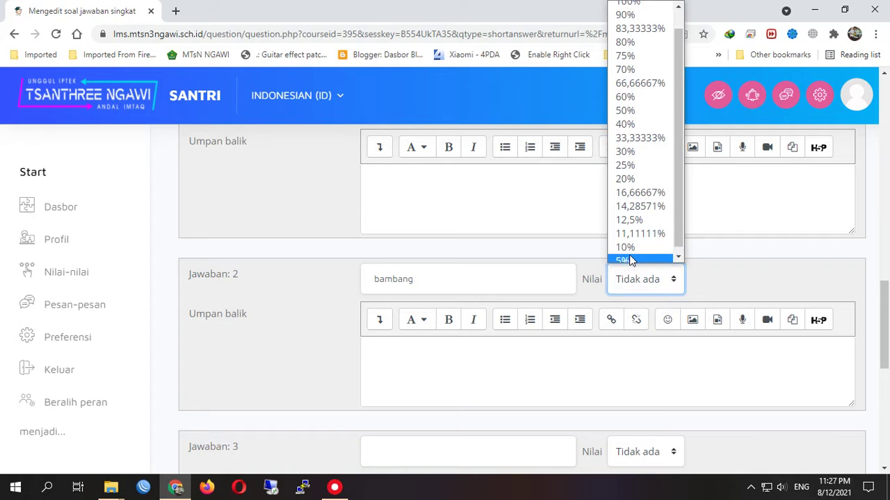
scroll(636, 253, "up", 1)
left_click(665, 12)
scroll(475, 197, "down", 2)
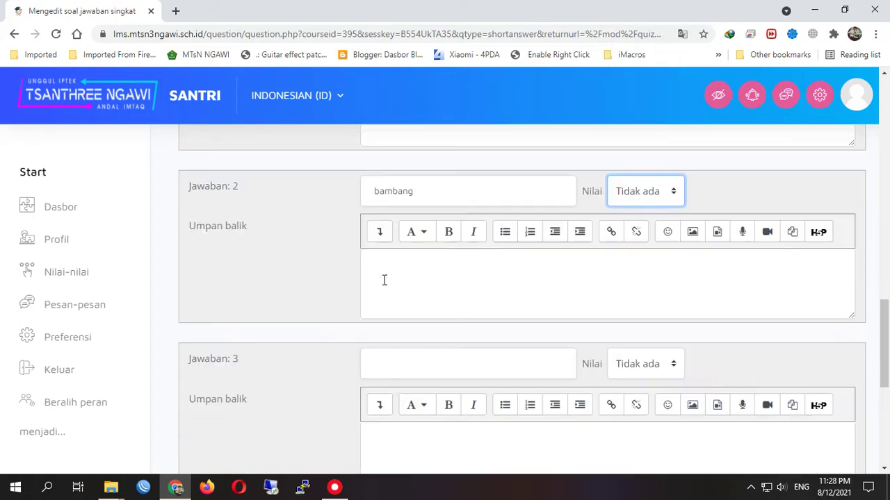
Append "berkuda" to the question text so it reads "Sebutkan contoh nama pahlawan berkuda".
left_click(397, 334)
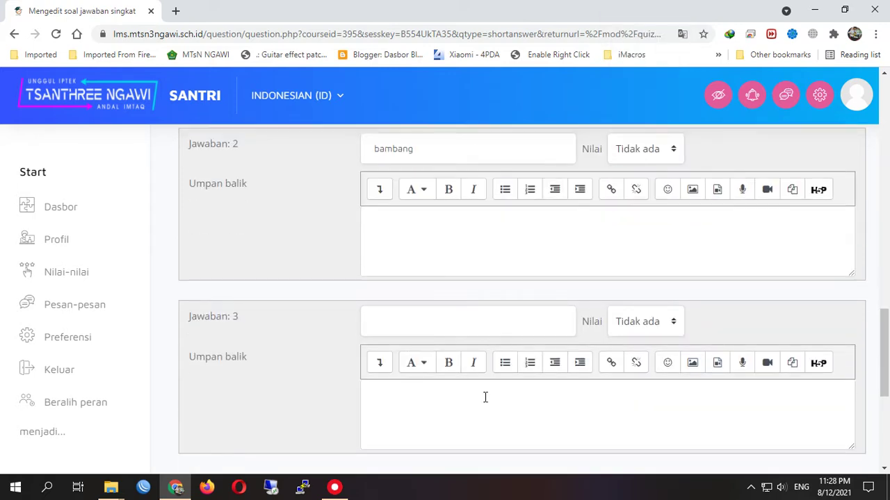
scroll(485, 397, "up", 9)
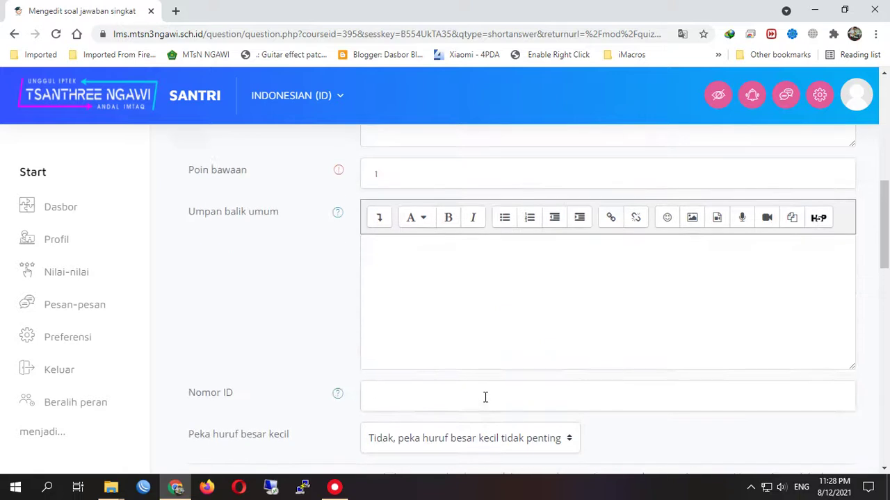
scroll(485, 397, "down", 7)
scroll(485, 397, "up", 3)
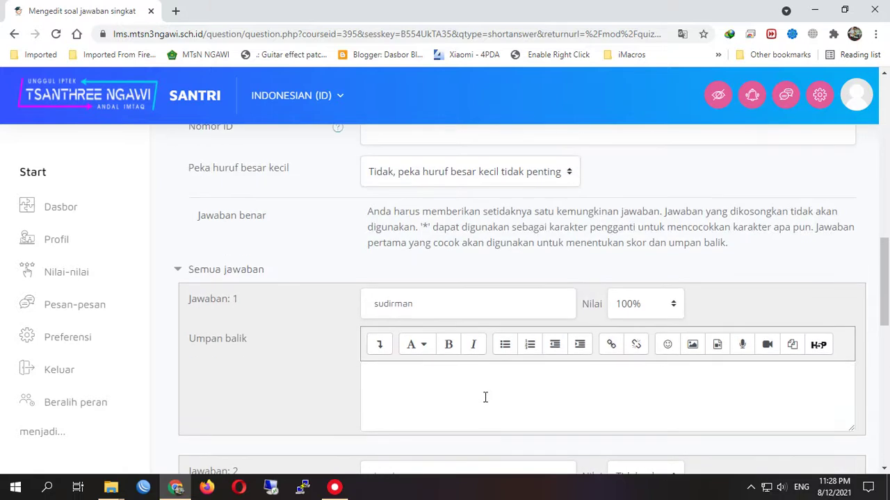
scroll(485, 397, "up", 7)
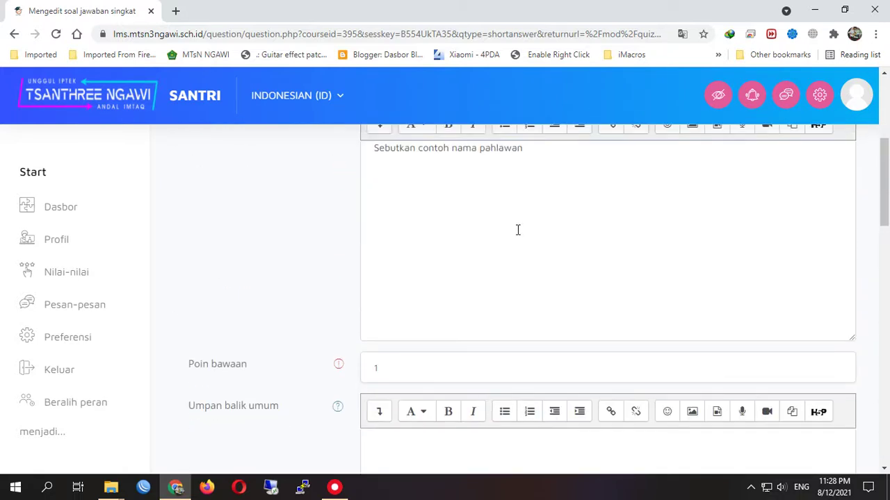
left_click(554, 157)
type("berkuda")
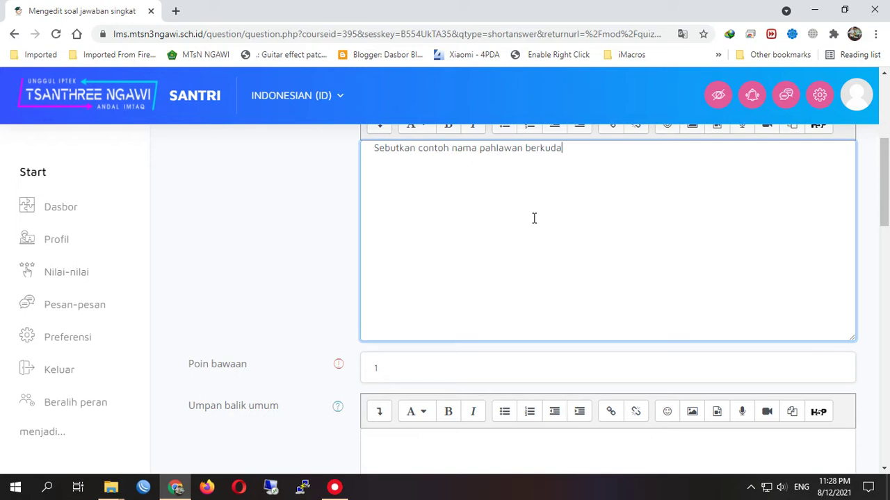
Replace the text of Jawaban 1 with "Pangeran diponegoro".
scroll(533, 263, "down", 10)
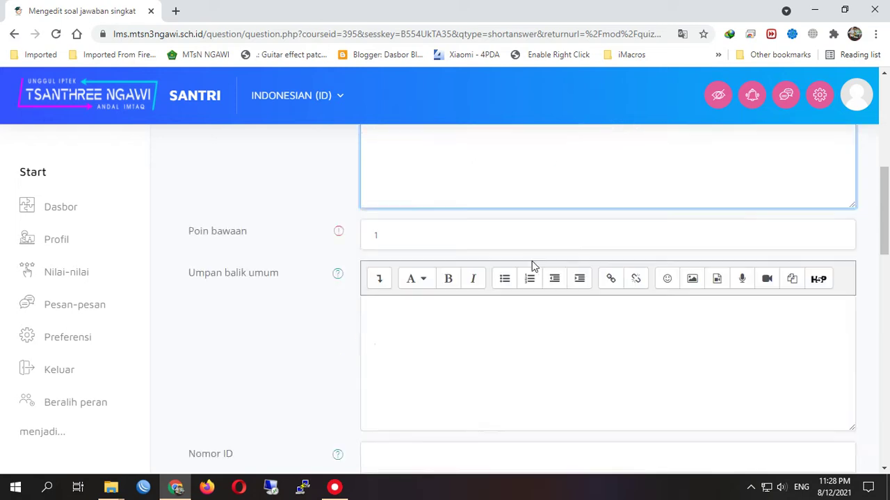
scroll(493, 262, "up", 2)
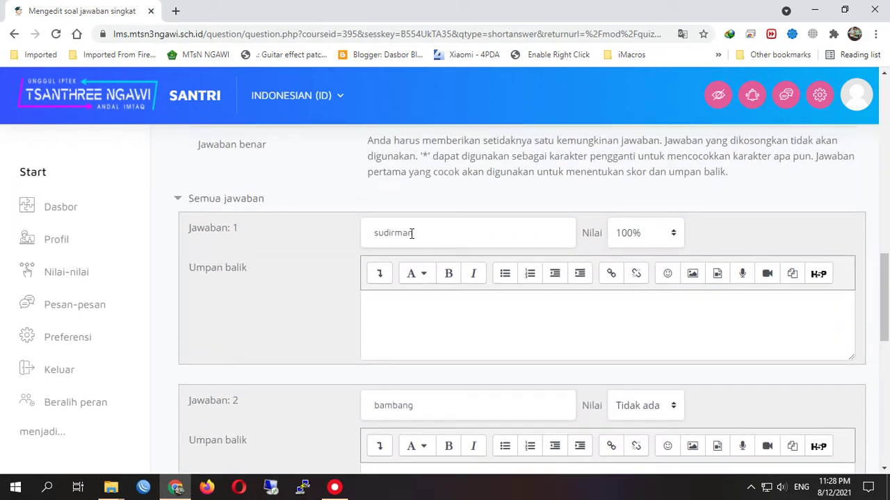
double_click(412, 233)
type("Pangeran diponegoro")
Enter "Cut nyak dien" as Jawaban 3 and save the question, returning to the quiz's editing page.
scroll(412, 234, "down", 6)
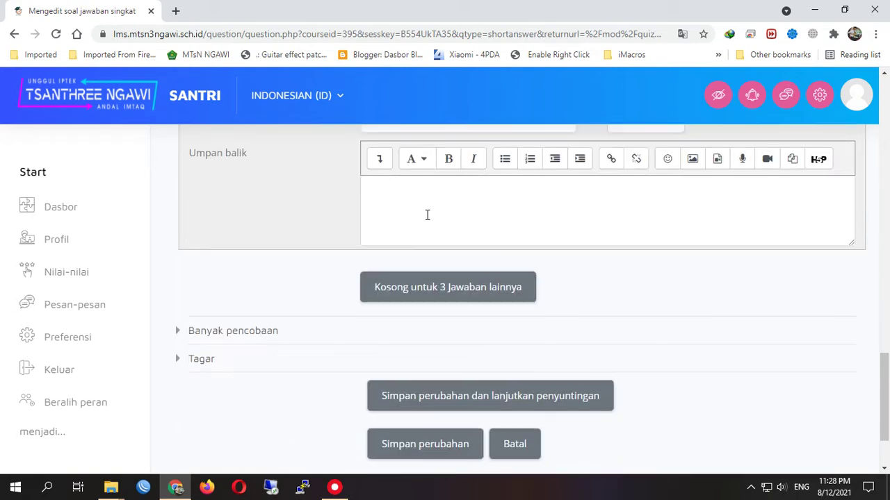
scroll(428, 204, "up", 1)
left_click(432, 187)
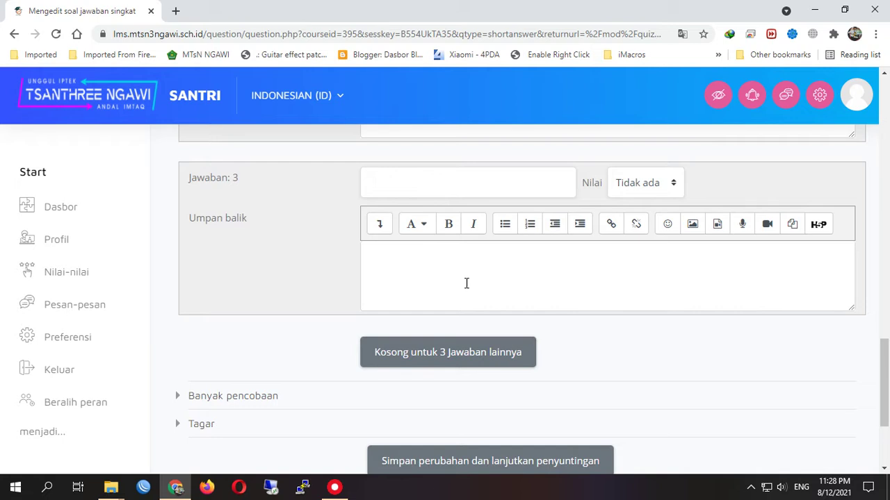
scroll(467, 283, "up", 1)
scroll(466, 283, "up", 1)
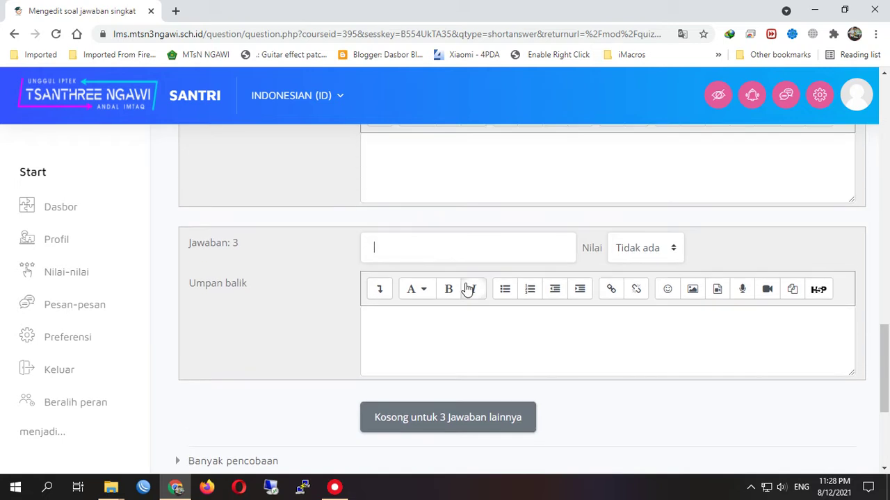
type("Cut nyak dien")
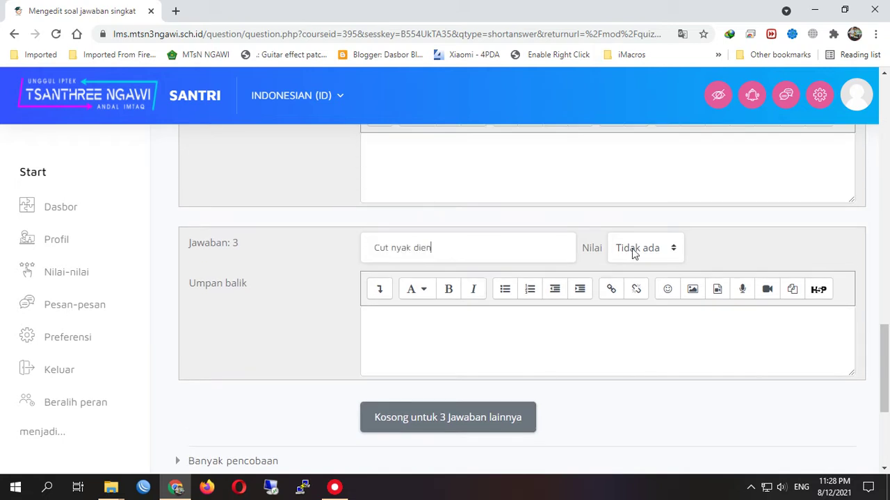
scroll(522, 358, "down", 2)
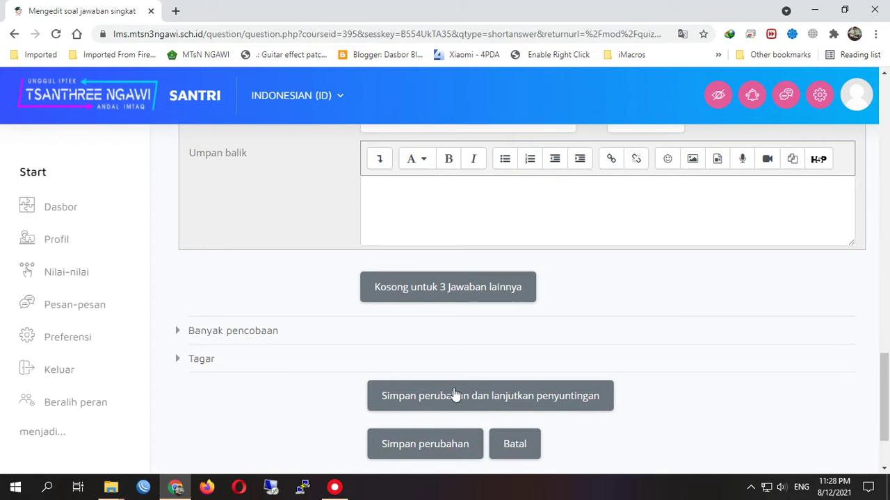
left_click(415, 455)
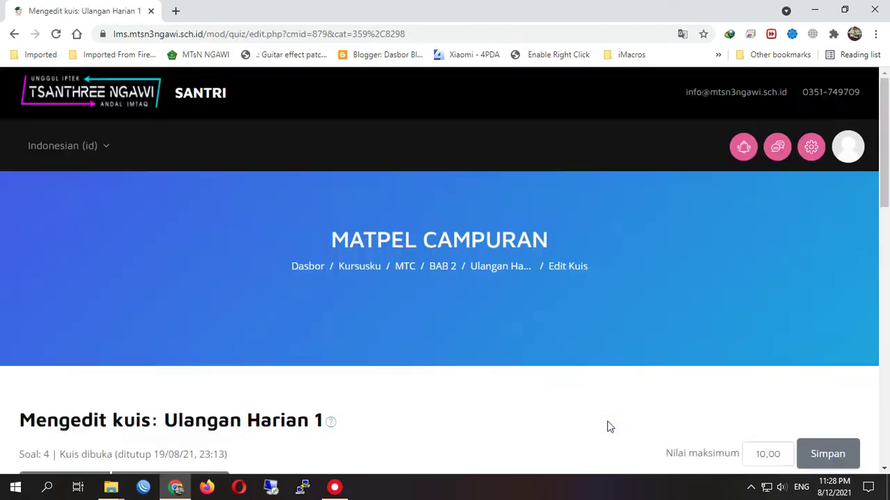
Add a new Numerik question at the end of the quiz and look over its answer fields.
scroll(607, 425, "down", 2)
scroll(608, 425, "up", 3)
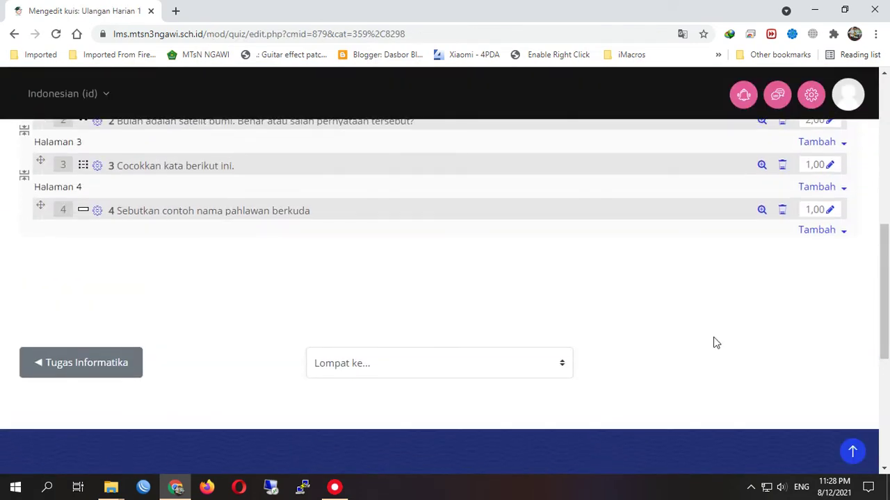
left_click(820, 231)
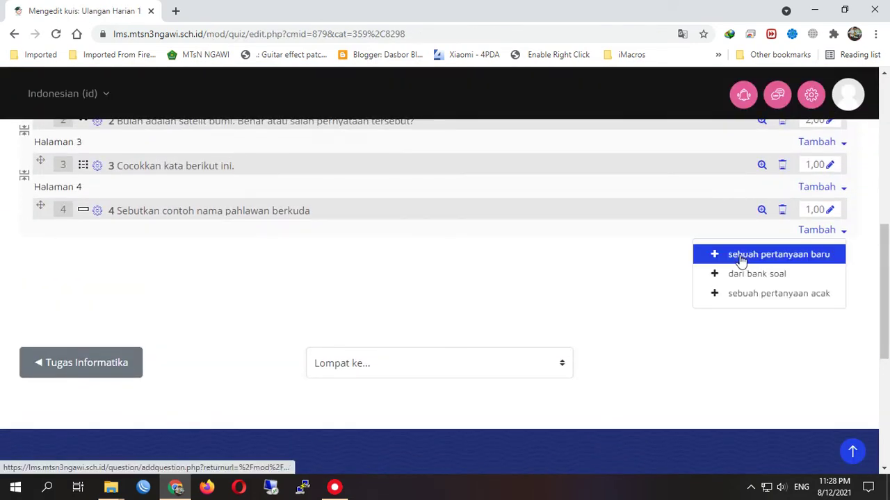
left_click(741, 254)
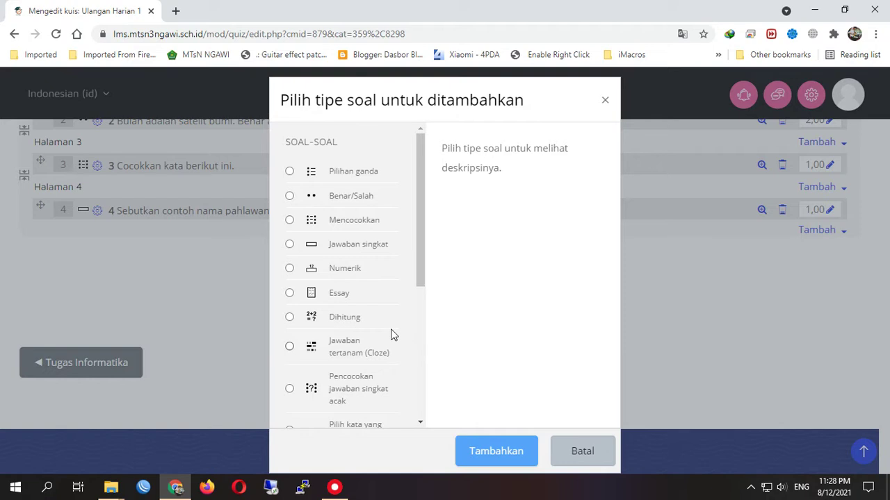
left_click(327, 273)
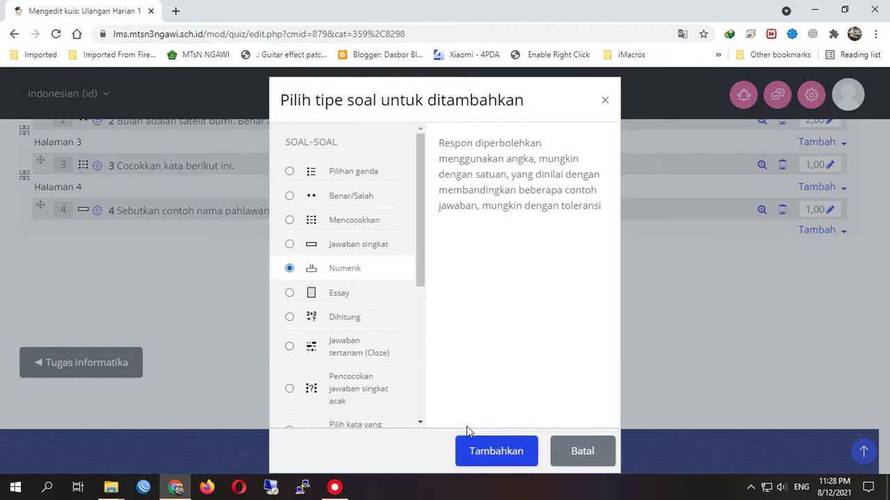
left_click(473, 447)
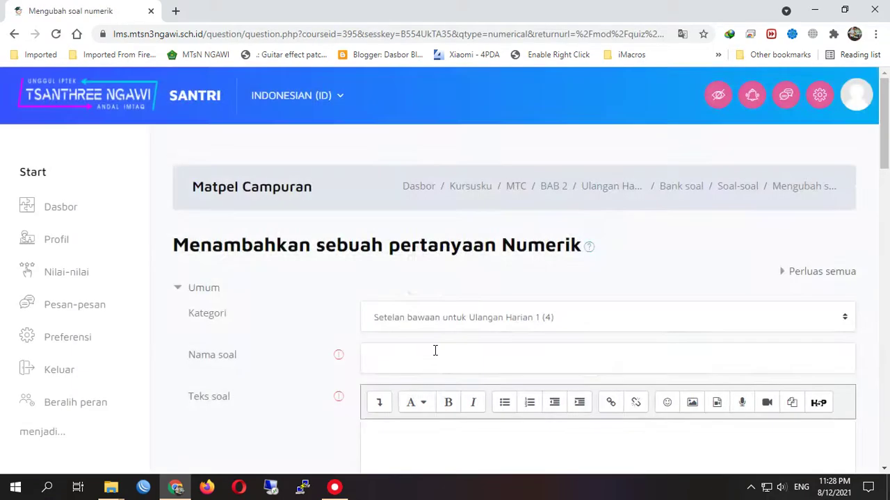
scroll(435, 351, "down", 15)
scroll(435, 353, "up", 5)
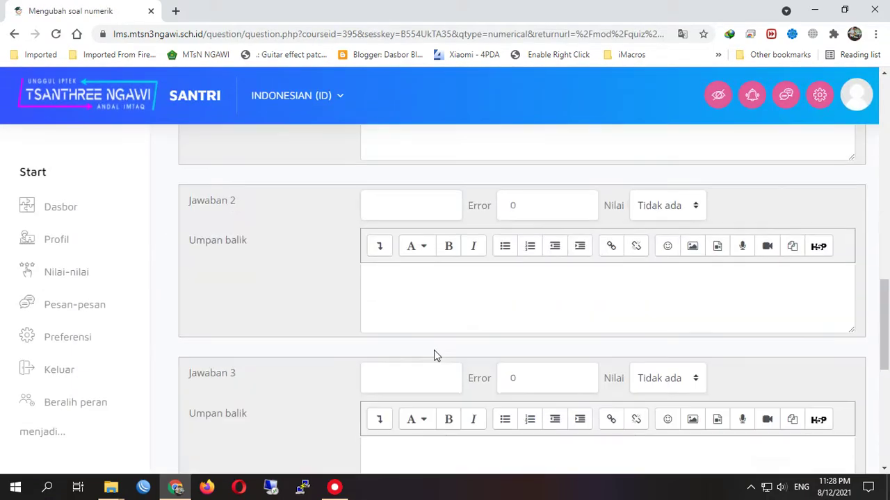
scroll(435, 354, "up", 4)
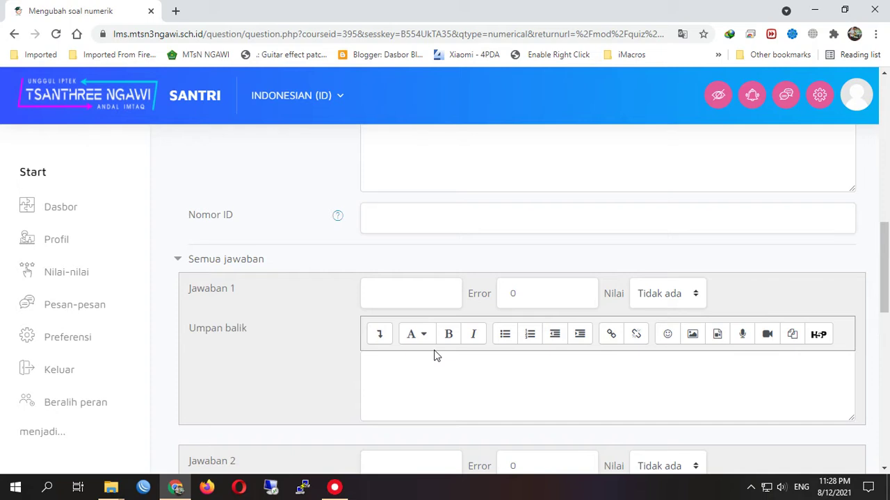
scroll(435, 354, "down", 6)
scroll(436, 351, "up", 4)
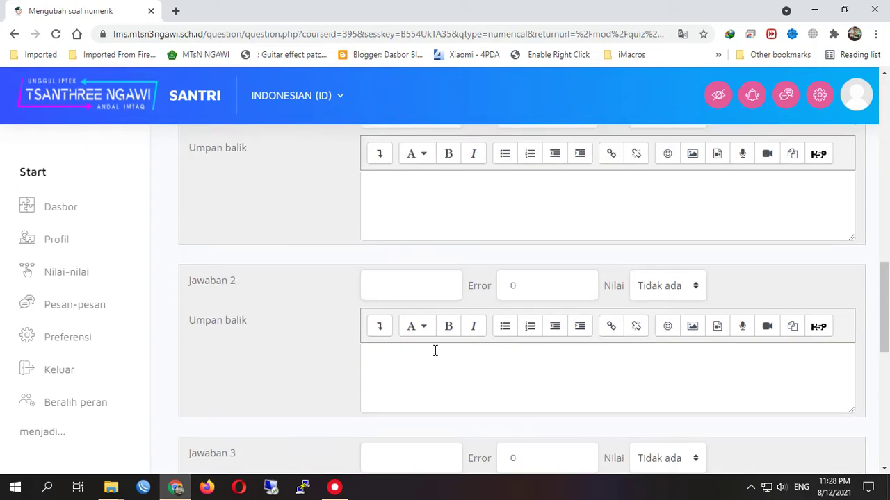
Name the Numerik question "5" and enter "5+9 =" as its question text.
scroll(436, 351, "up", 15)
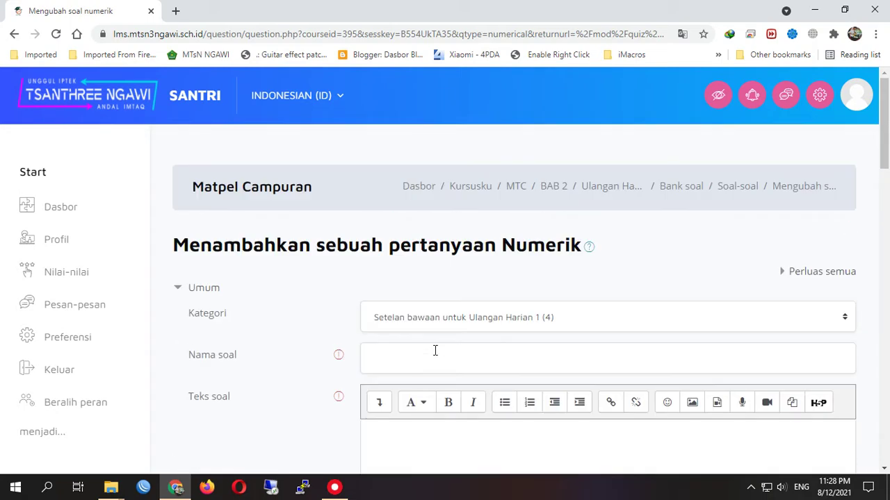
left_click(435, 351)
type("5")
scroll(435, 350, "down", 4)
left_click(448, 233)
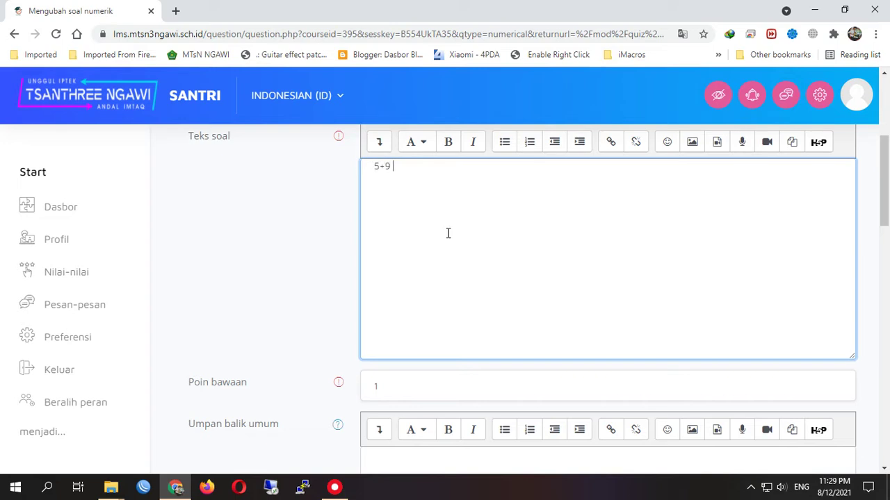
Enter 4 as Jawaban 1, 13 as Jawaban 2 and 15 as Jawaban 3 of the numeric question.
scroll(448, 233, "down", 3)
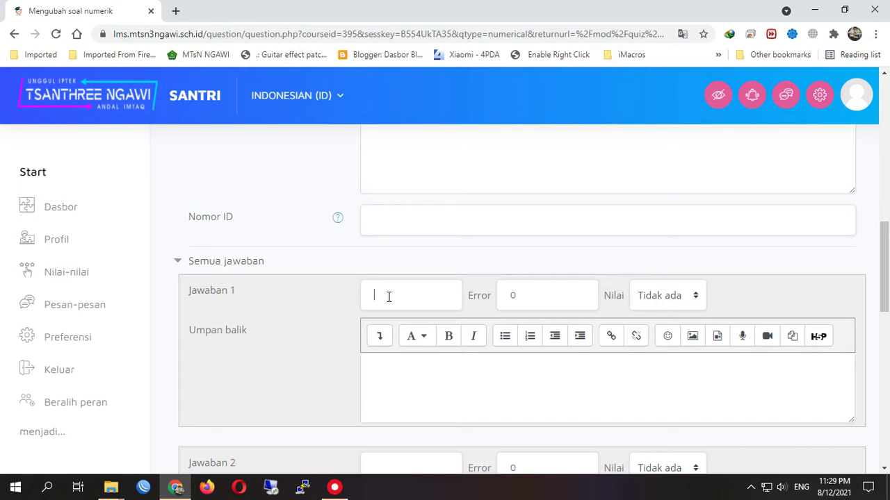
type("4")
scroll(391, 299, "down", 2)
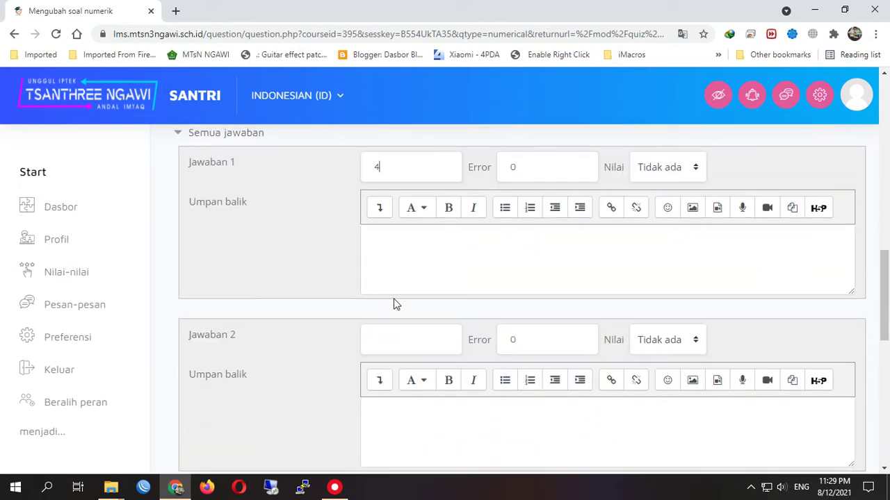
left_click(406, 340)
type("13")
scroll(405, 344, "down", 5)
scroll(400, 239, "up", 1)
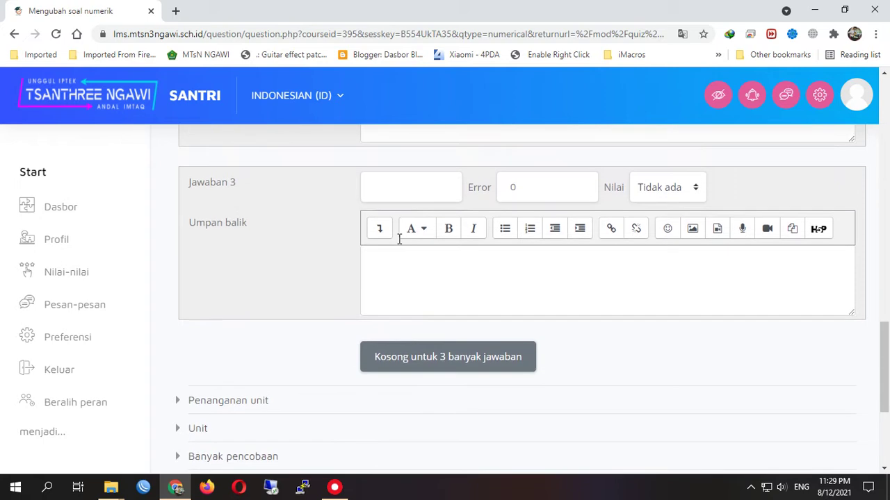
left_click(391, 186)
type("15")
scroll(492, 280, "up", 5)
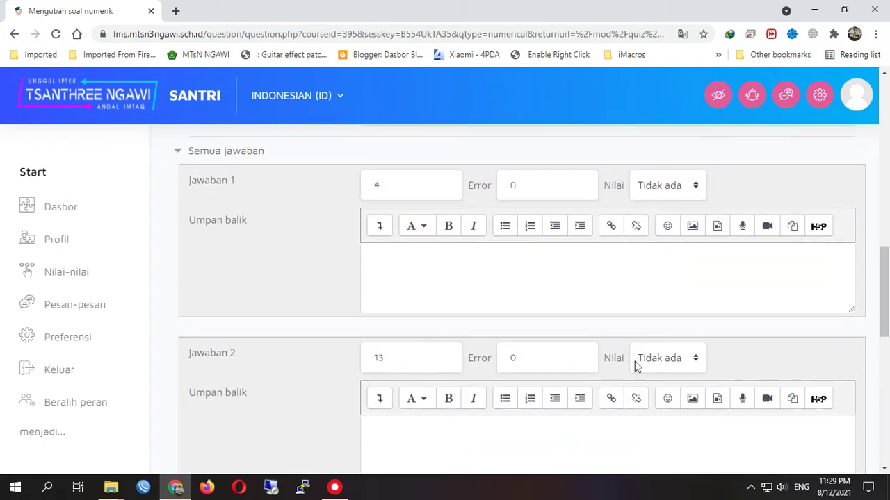
Set the Nilai of Jawaban 2 to 100% and save the numeric question to the quiz.
left_click(642, 367)
left_click(650, 88)
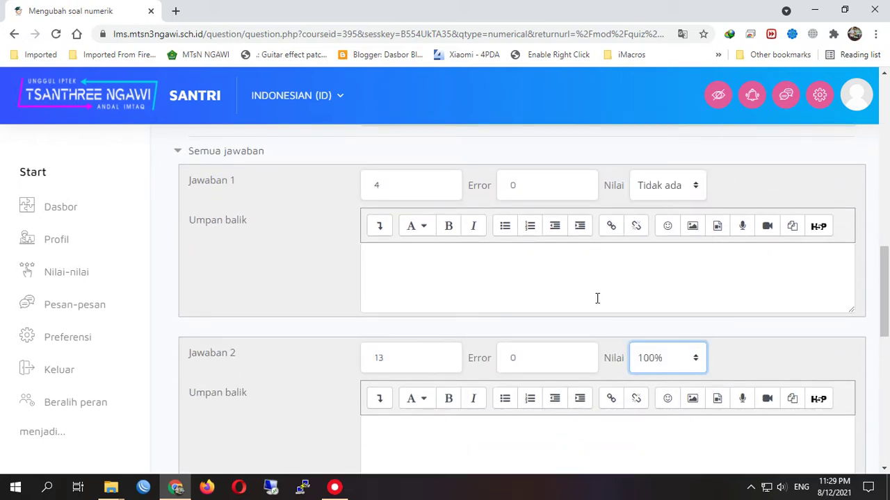
left_click(562, 358)
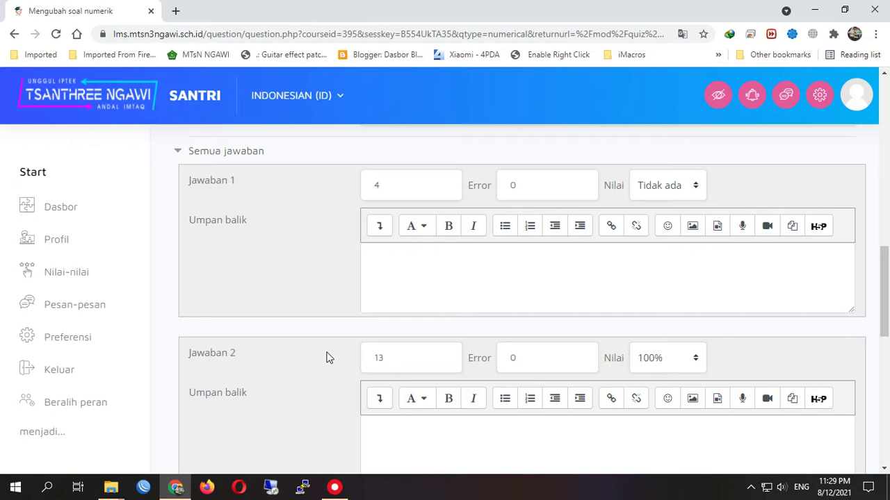
scroll(329, 358, "down", 3)
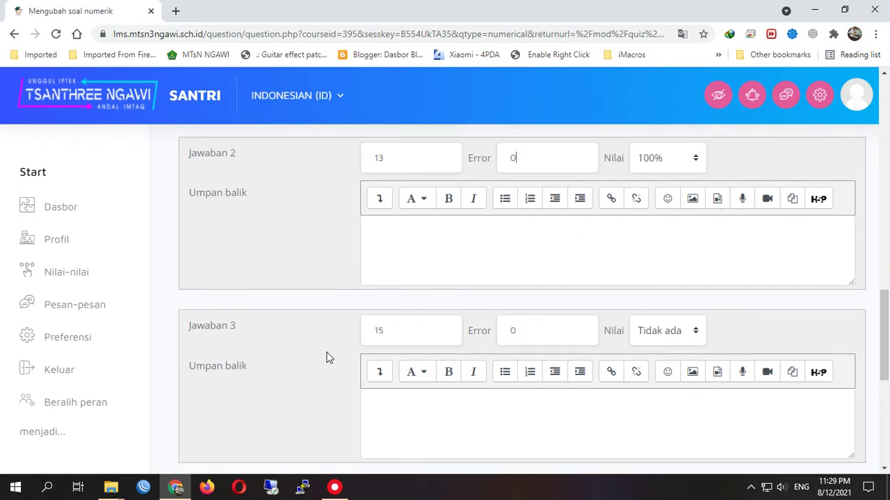
scroll(330, 358, "down", 4)
left_click(413, 454)
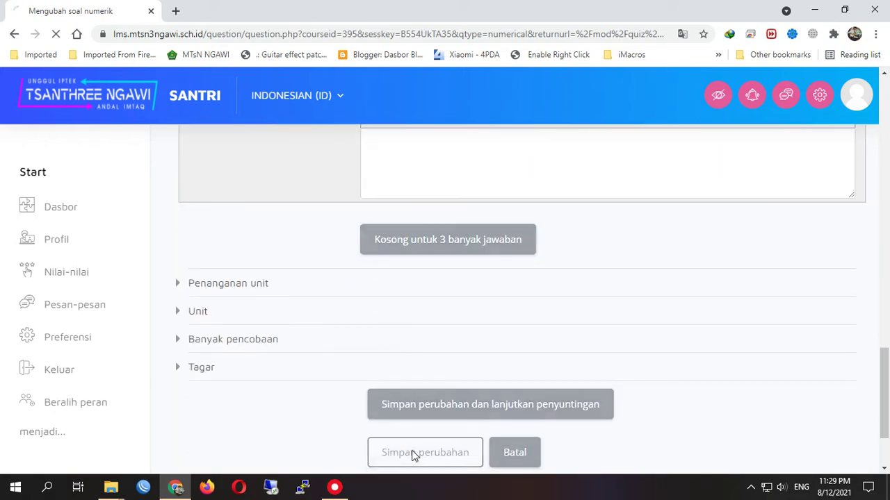
Set the maximum mark of question 5, "5+9 =", to 2 on the quiz's editing page.
scroll(383, 331, "down", 7)
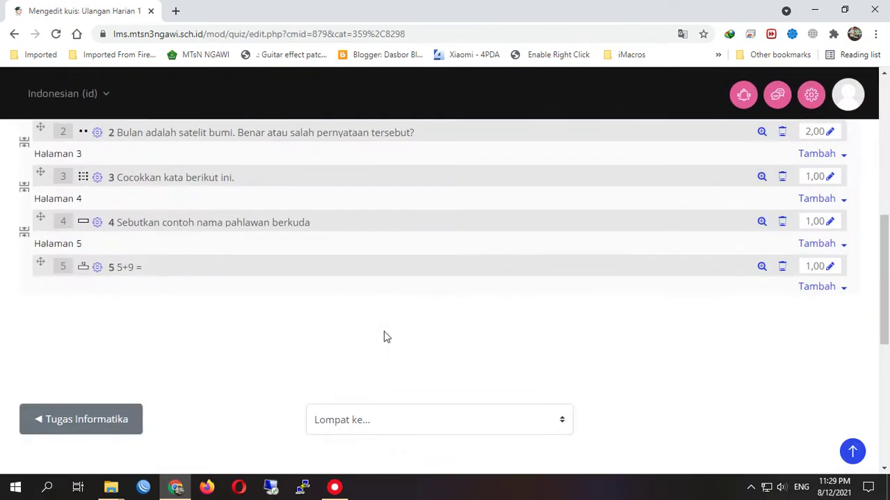
scroll(384, 332, "up", 3)
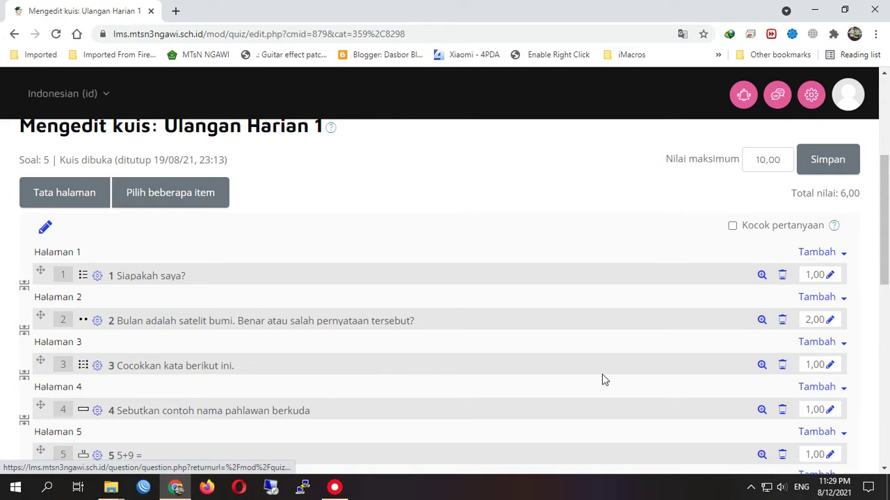
left_click_drag(881, 257, 886, 273)
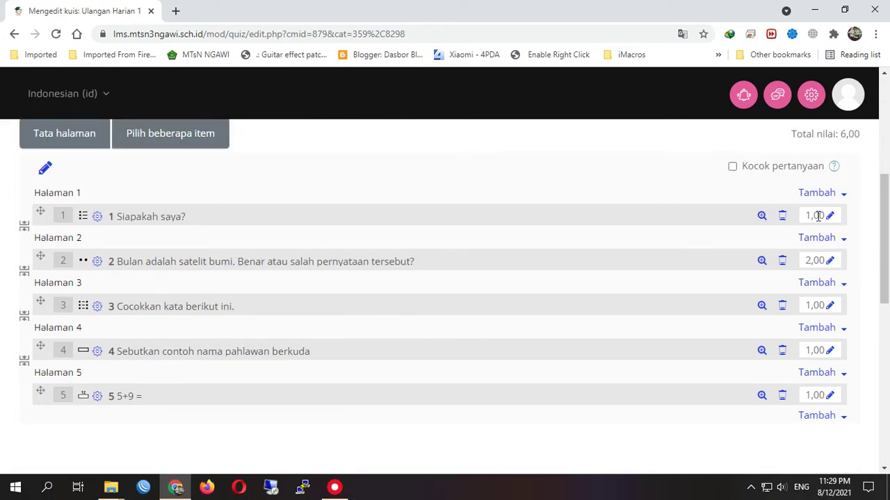
left_click(829, 395)
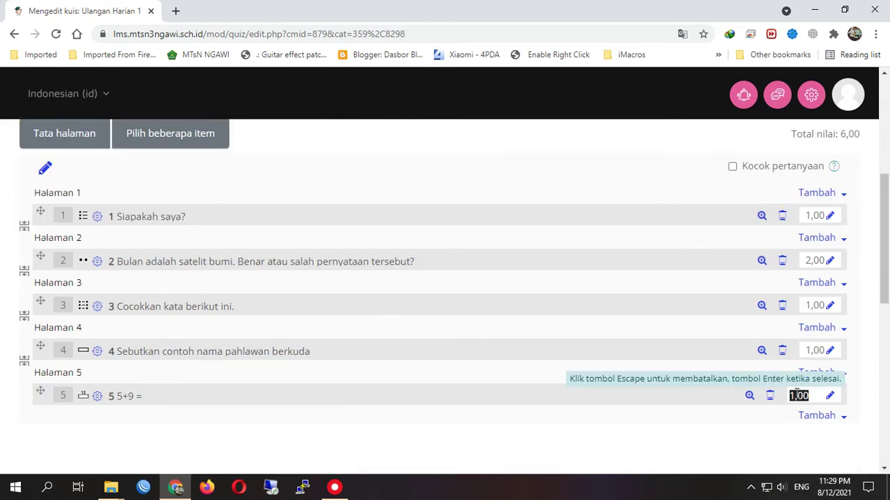
type("2")
key("Return")
left_click(829, 396)
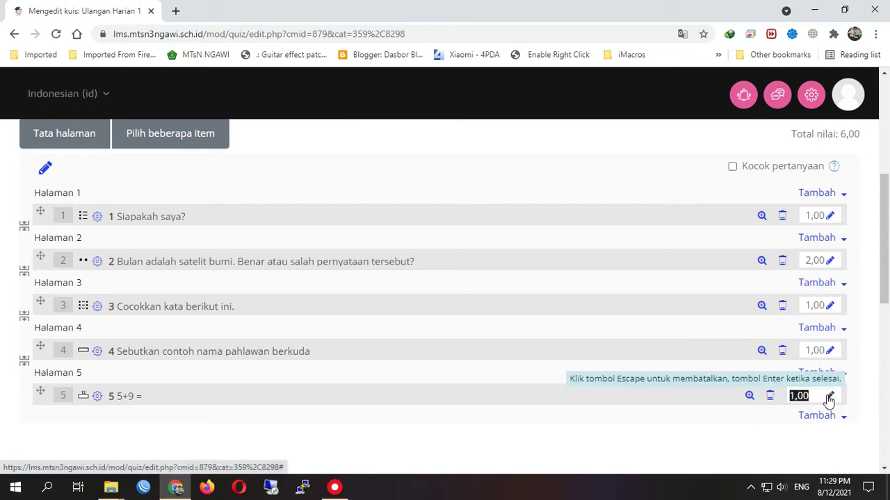
type("2")
key("Return")
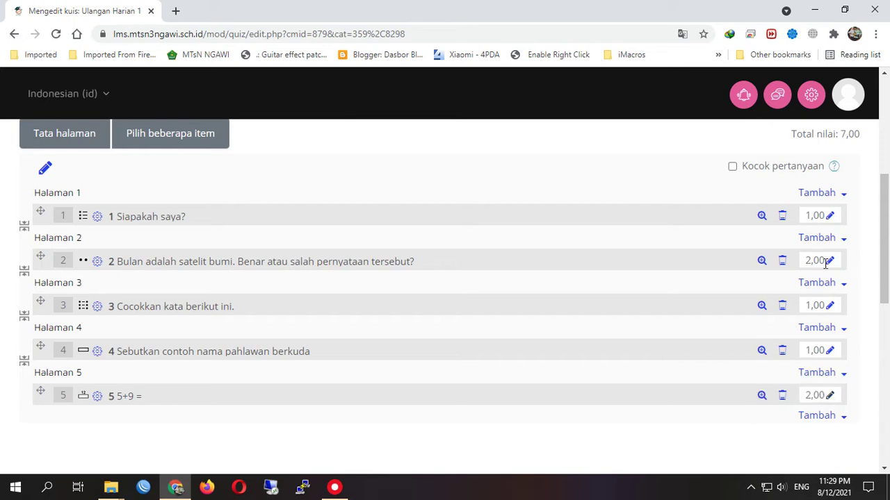
Set the maximum marks of questions 3, 4 and 1 to 2 each.
left_click(828, 310)
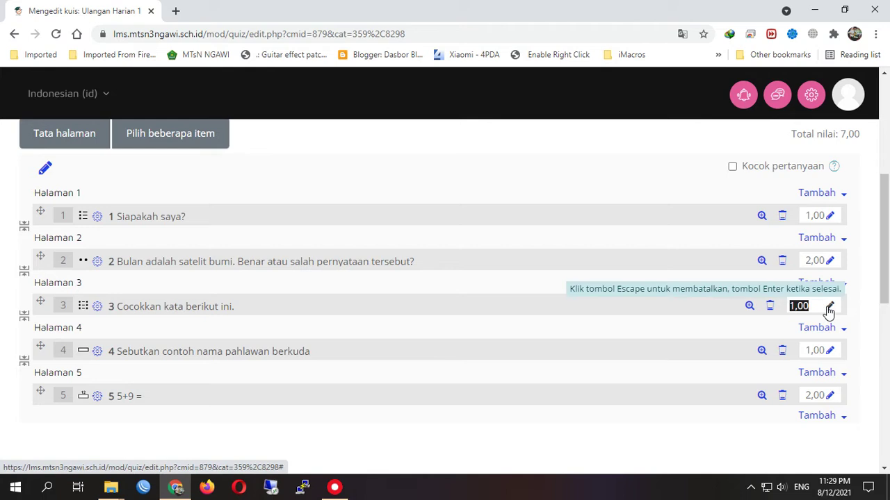
type("2")
key("Return")
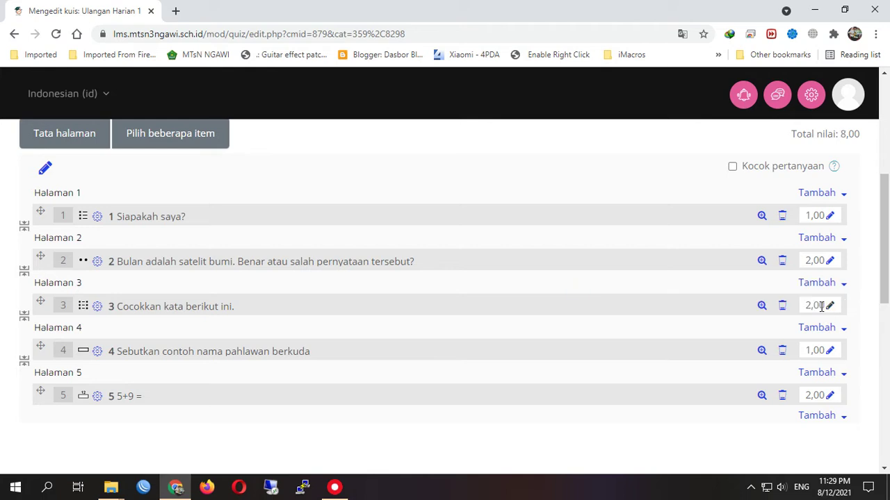
left_click(829, 351)
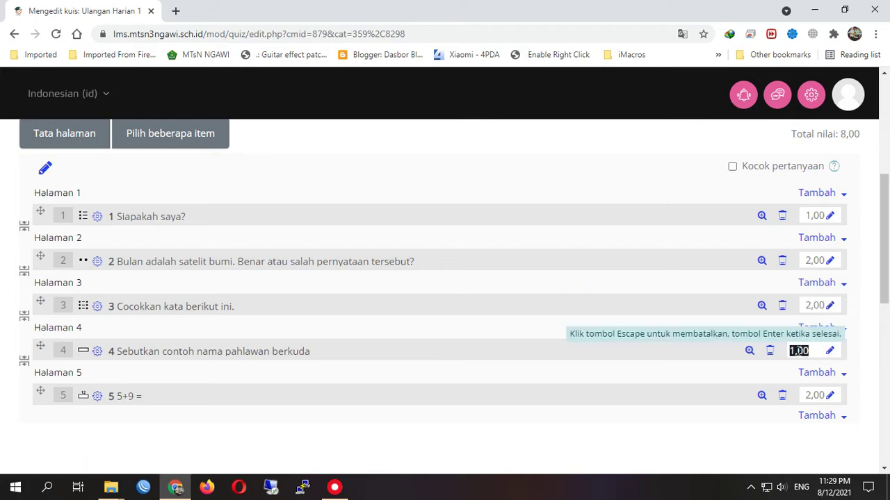
type("2")
key("Return")
left_click(830, 216)
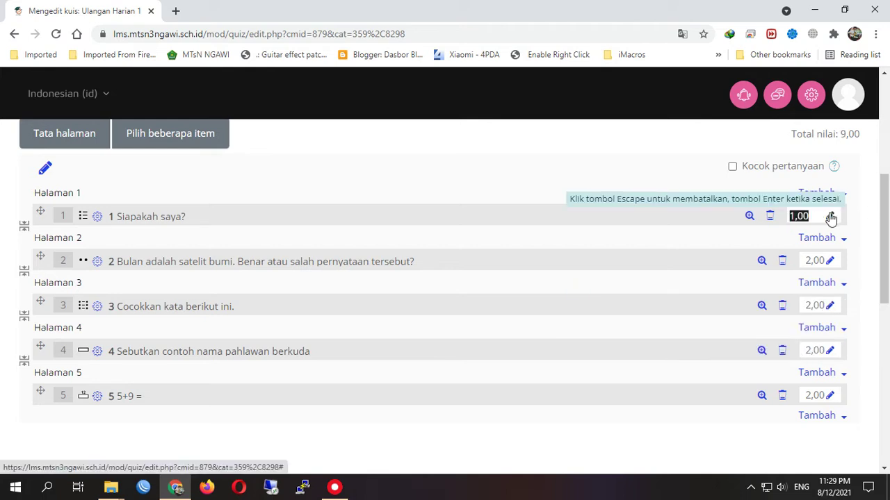
type("2")
key("Return")
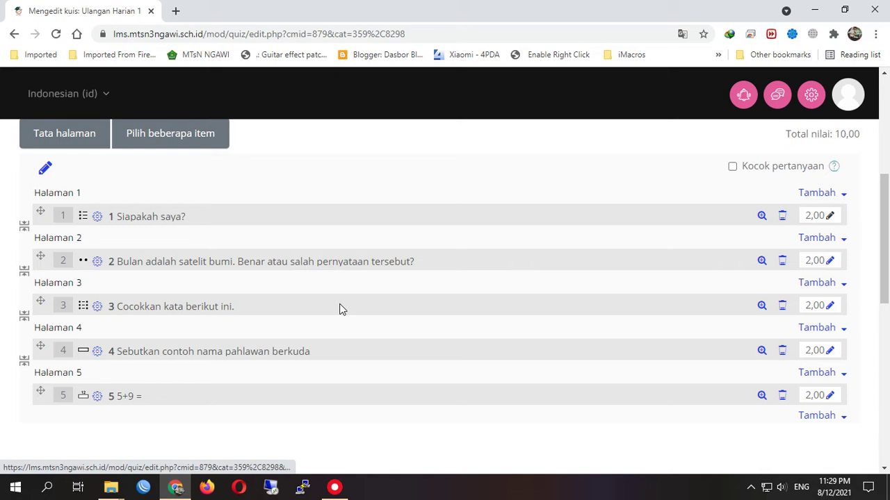
Turn on Kocok pertanyaan for the quiz and look over the question list and marks.
scroll(345, 313, "up", 2)
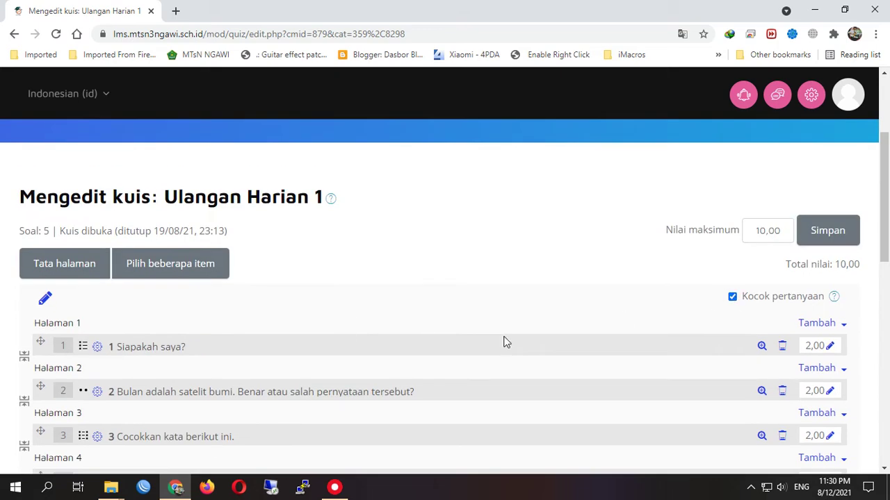
scroll(503, 342, "down", 2)
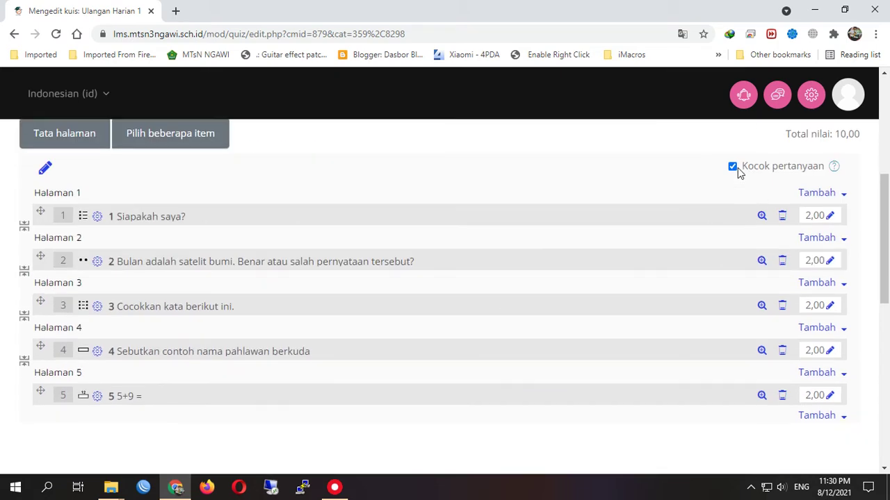
scroll(737, 168, "down", 3)
scroll(612, 274, "up", 5)
scroll(609, 275, "up", 3)
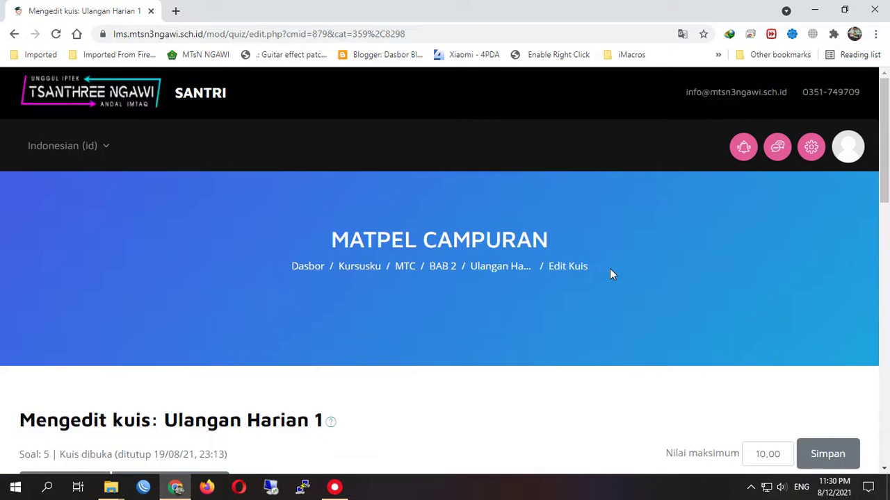
scroll(609, 275, "down", 3)
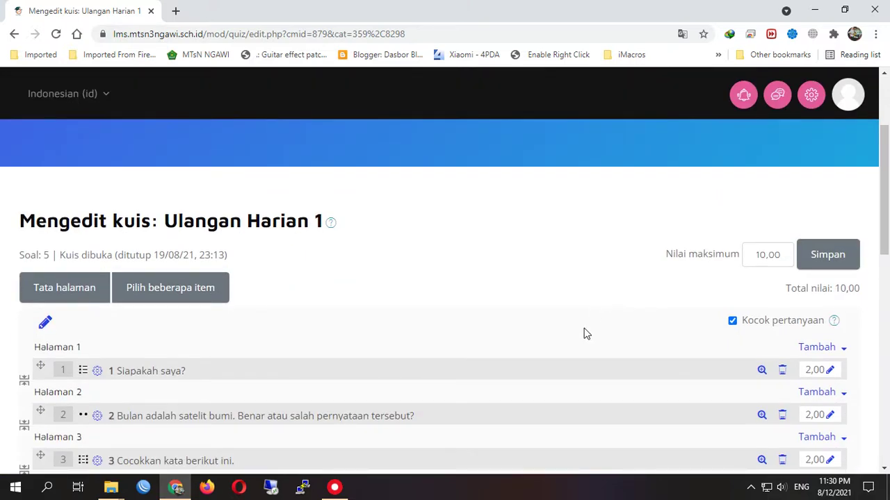
scroll(389, 310, "down", 2)
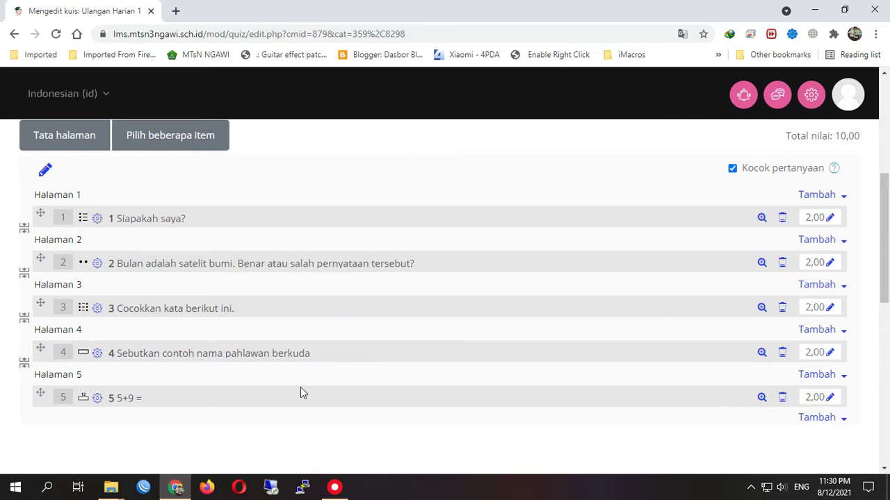
Go to the overview page of Ulangan Harian 1 and start a timed attempt at the quiz.
scroll(301, 392, "up", 5)
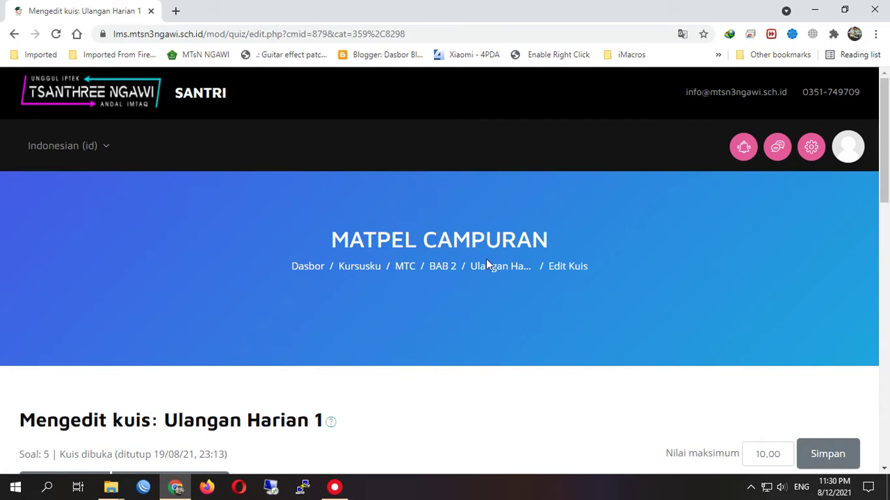
left_click(486, 266)
scroll(239, 372, "down", 3)
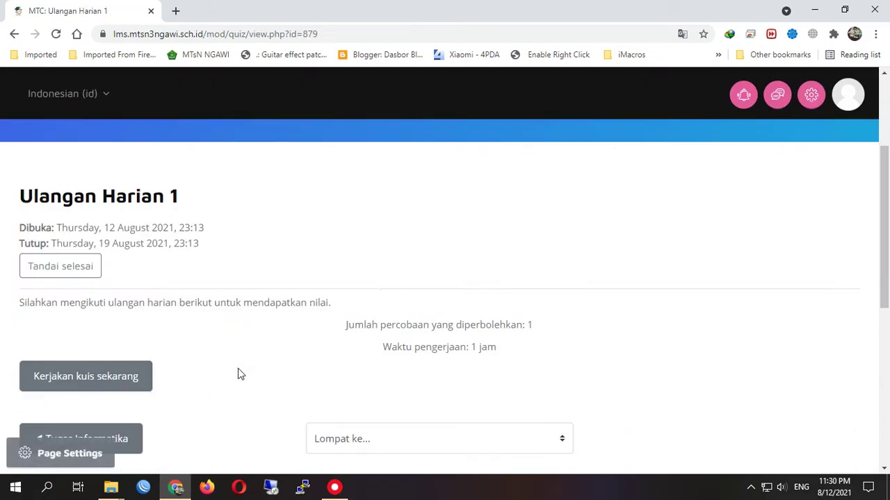
scroll(239, 374, "down", 1)
left_click(132, 283)
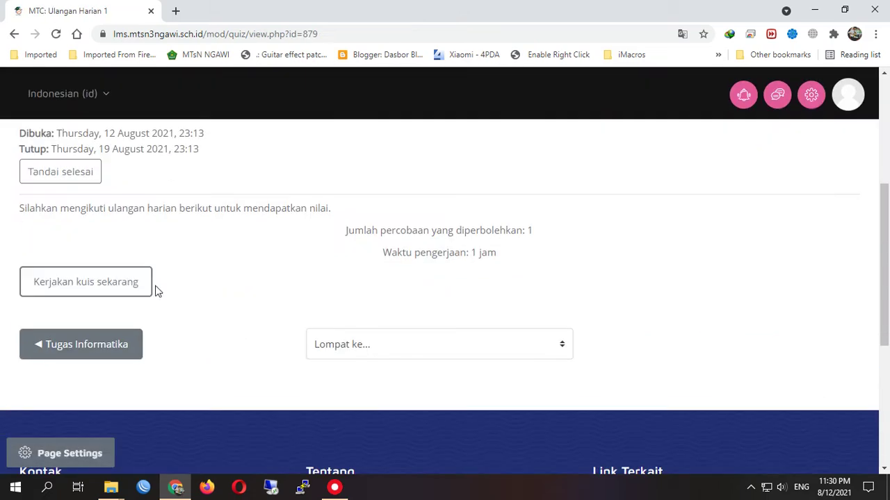
left_click(118, 282)
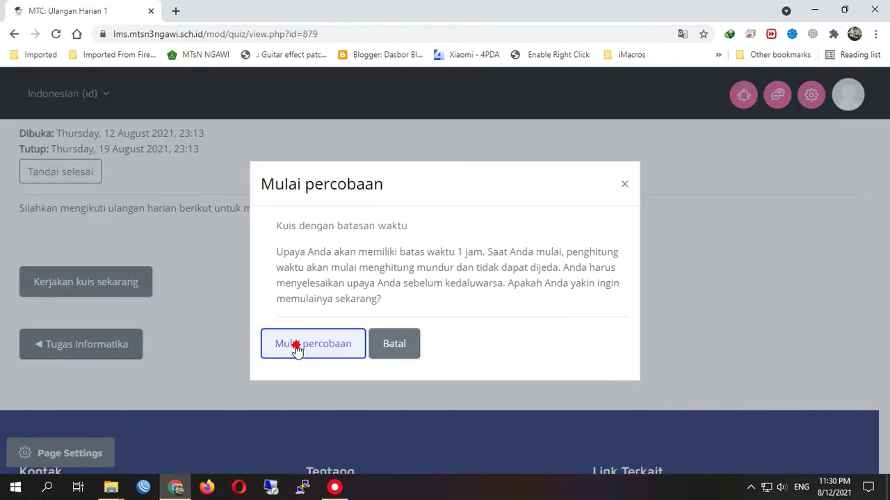
left_click(297, 347)
Look over the attempt's first page and return to the overview page of Ulangan Harian 1.
scroll(466, 308, "down", 2)
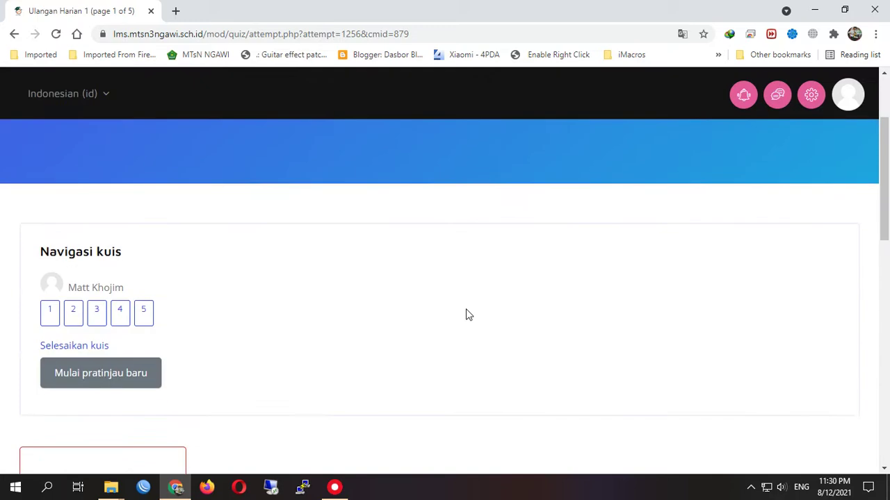
scroll(466, 315, "down", 4)
scroll(466, 314, "up", 3)
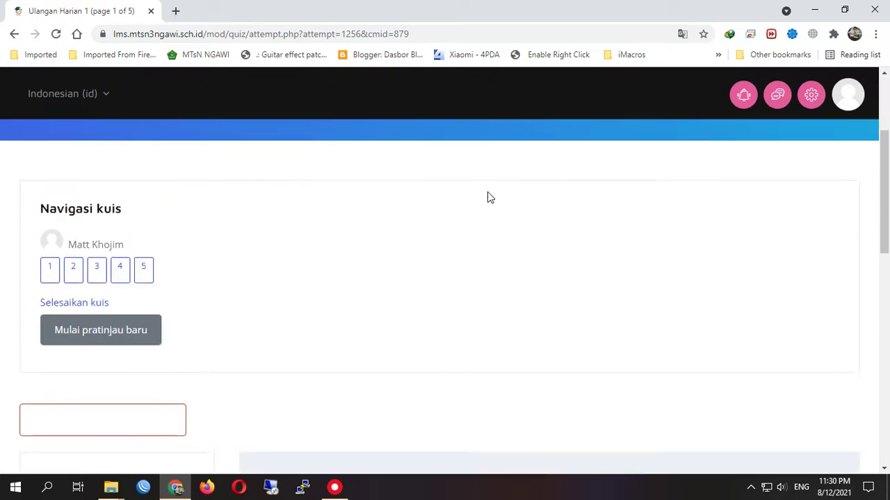
scroll(431, 208, "up", 3)
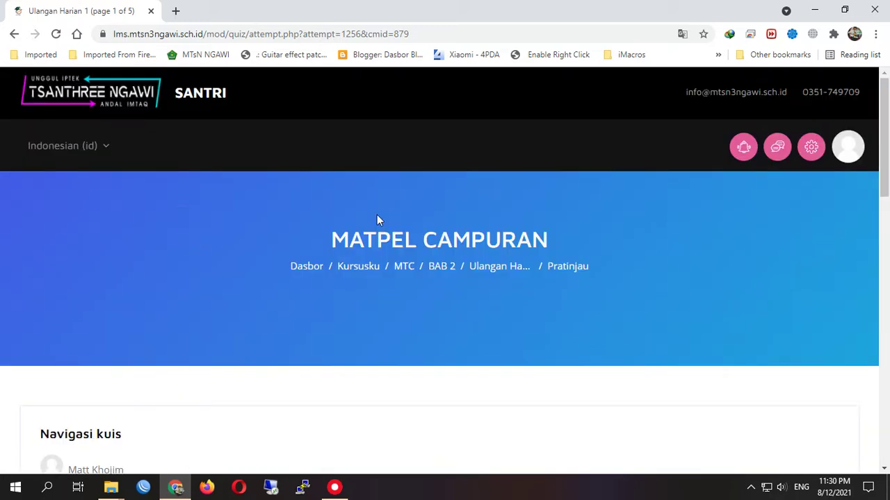
left_click(492, 269)
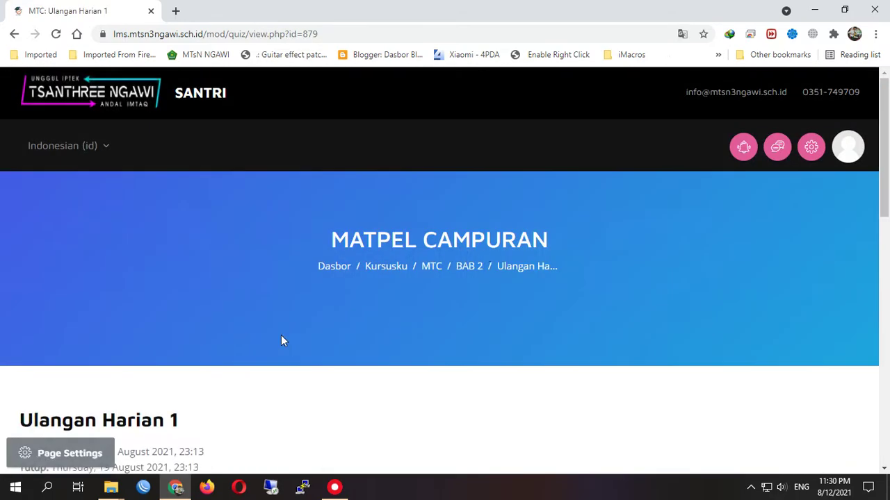
scroll(281, 340, "down", 5)
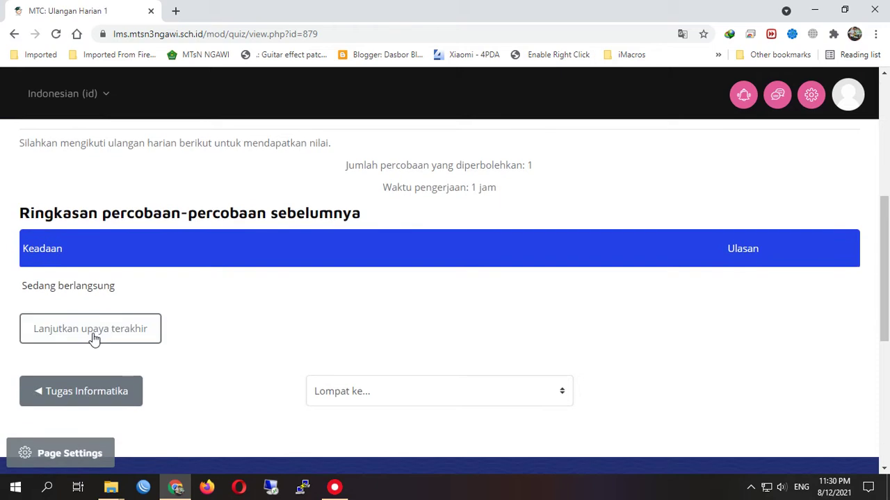
Resume the last attempt at Ulangan Harian 1 and start a new timed preview attempt in its place.
scroll(93, 335, "up", 2)
scroll(119, 422, "down", 2)
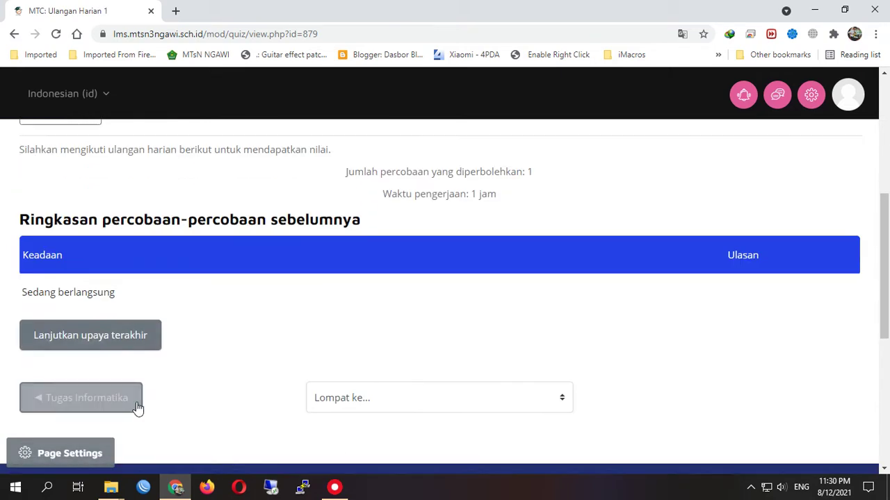
left_click(115, 332)
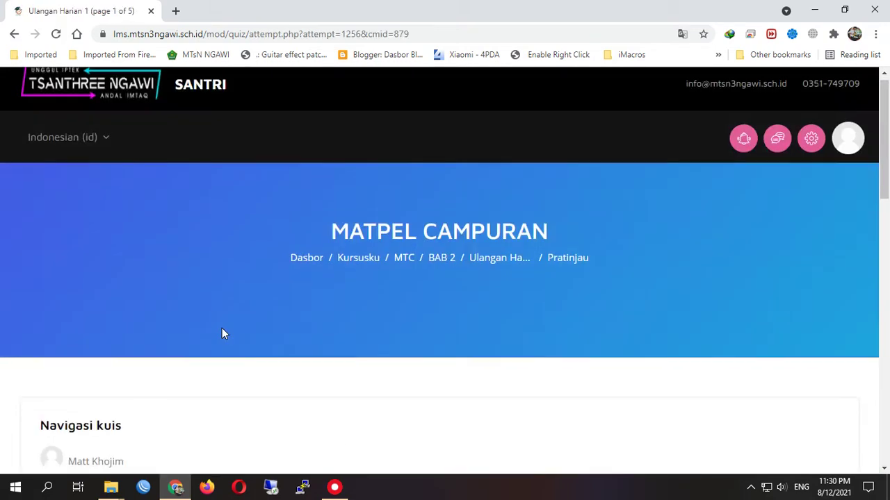
scroll(222, 333, "down", 5)
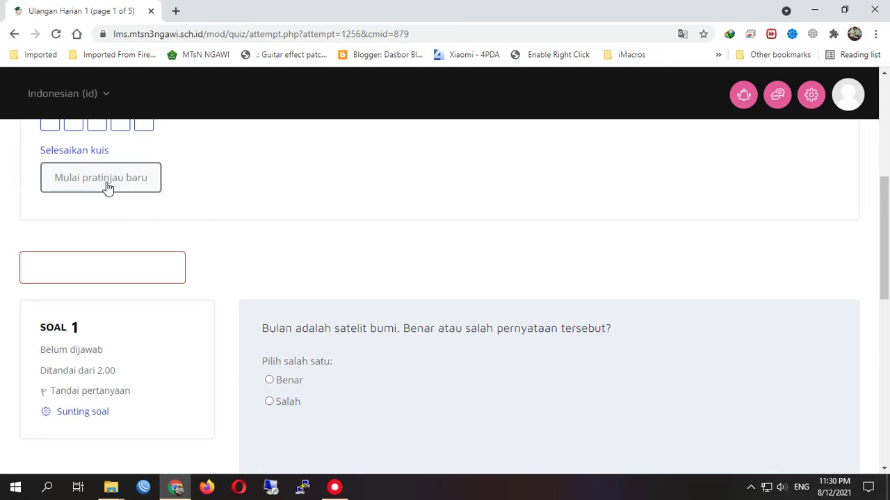
left_click(104, 178)
scroll(243, 312, "down", 4)
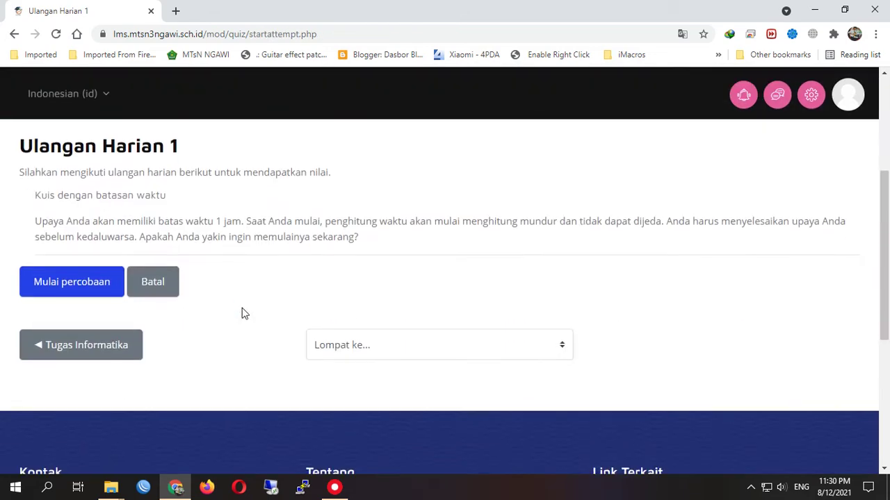
left_click(115, 282)
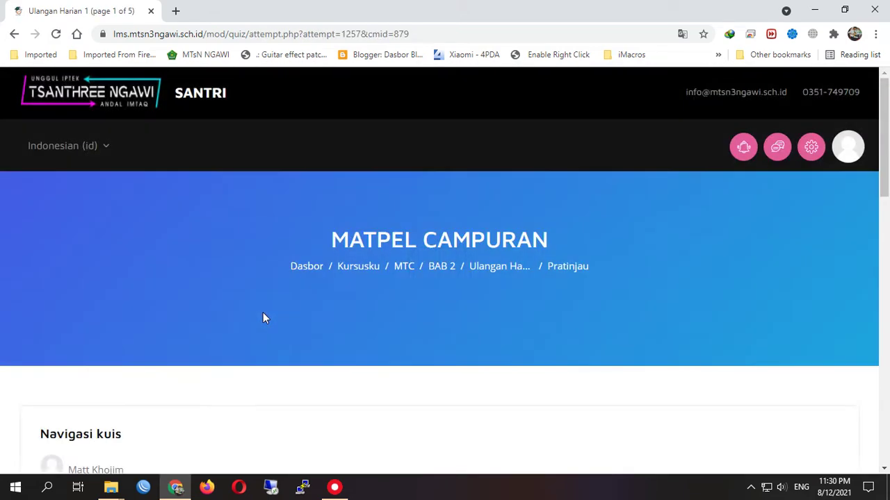
Answer question 1 about the moon as a satellite with Salah and go on to the second question.
scroll(265, 317, "down", 9)
scroll(264, 316, "up", 5)
scroll(264, 314, "down", 2)
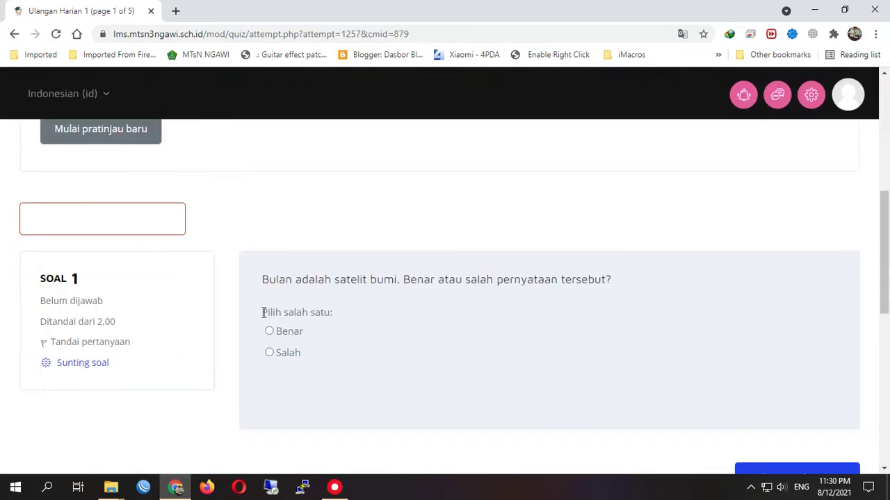
scroll(265, 315, "down", 1)
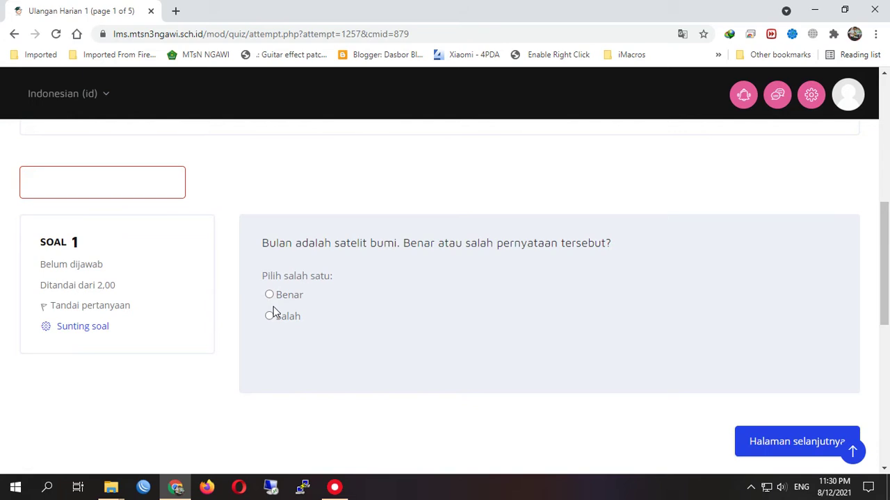
left_click(270, 319)
left_click(777, 443)
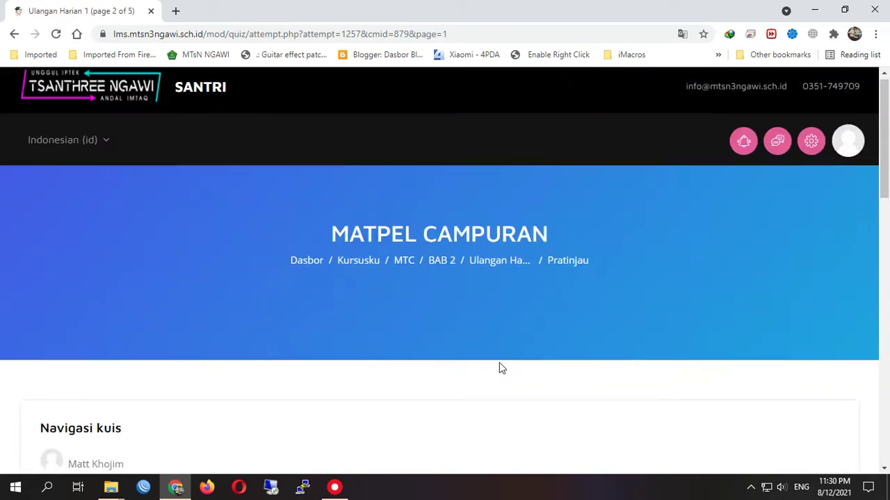
Match Simbol with $, Angka with 1 and Huruf with v in question 2, and go on to question 3.
scroll(500, 367, "down", 5)
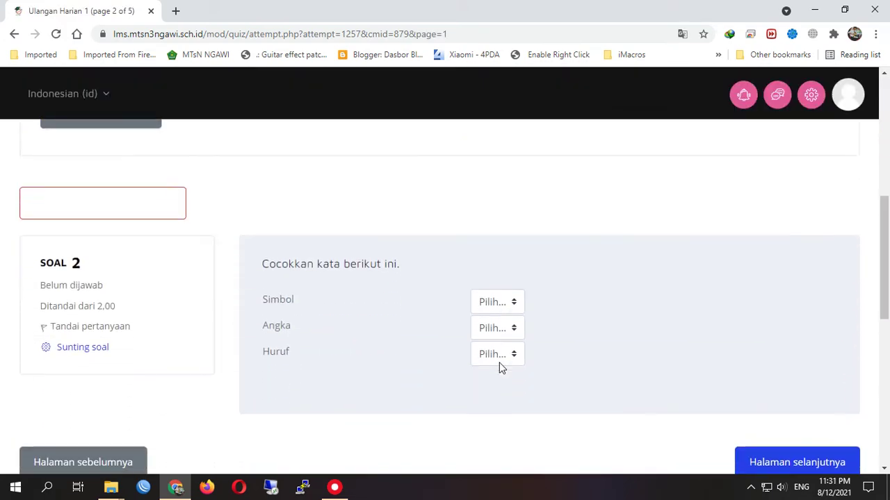
left_click(498, 304)
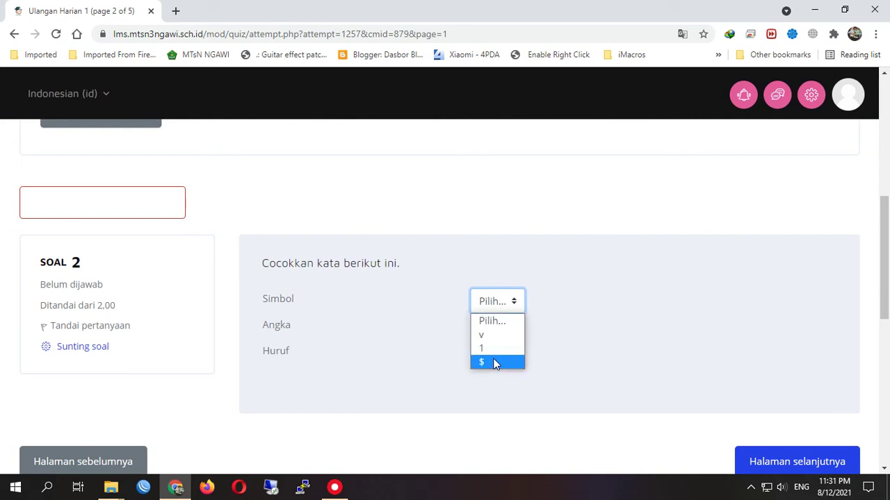
left_click(494, 363)
left_click(506, 328)
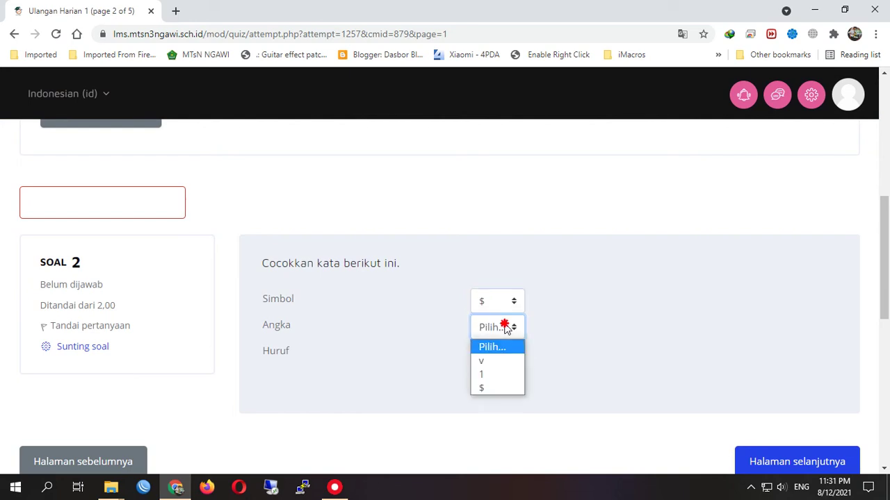
left_click(495, 376)
left_click(498, 354)
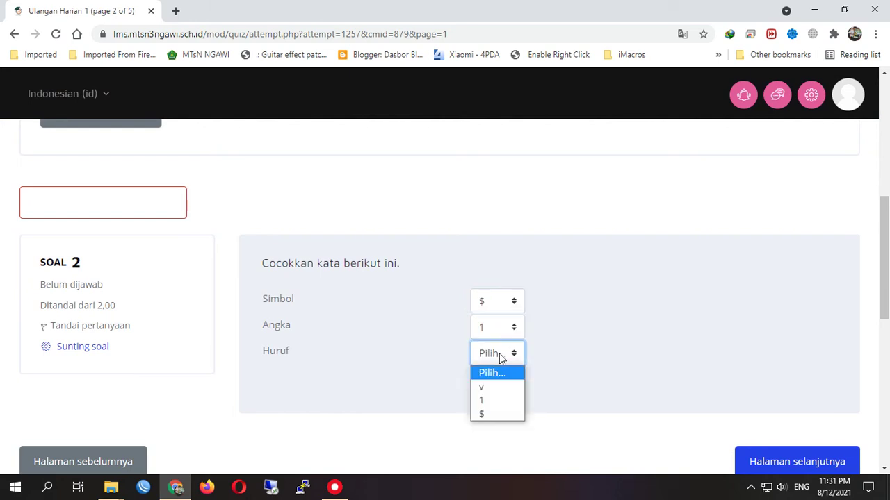
left_click(496, 388)
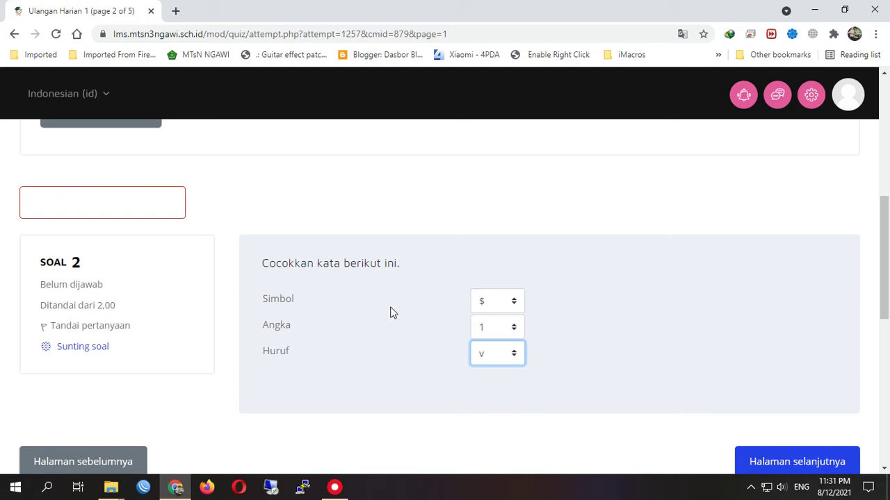
scroll(598, 336, "down", 1)
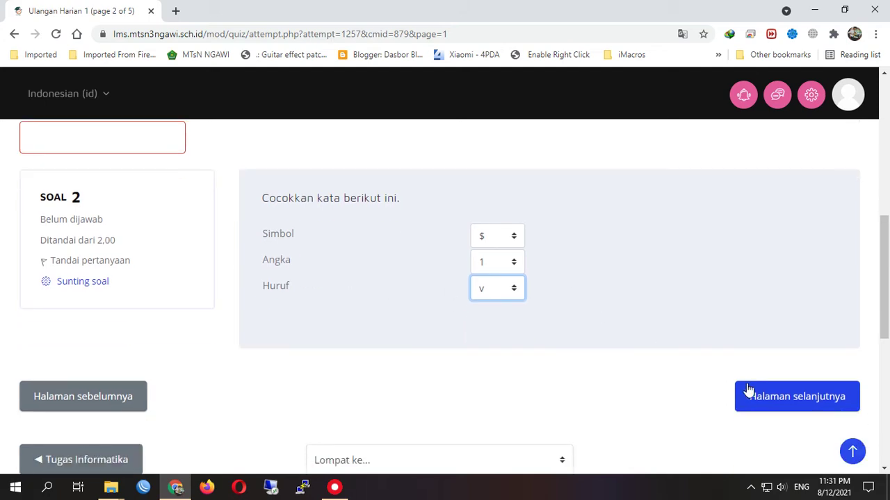
left_click(777, 396)
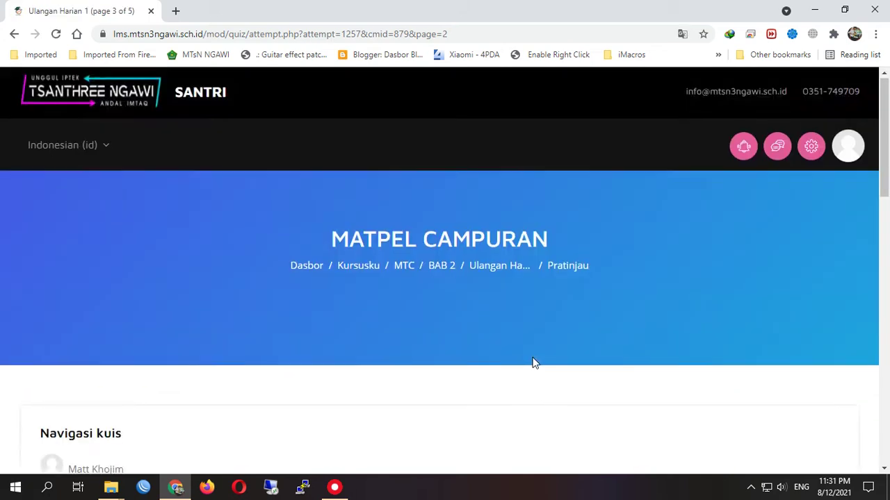
Answer question 3, "Siapakah saya?", with Bukan Guru and continue to the fourth question.
scroll(532, 363, "down", 4)
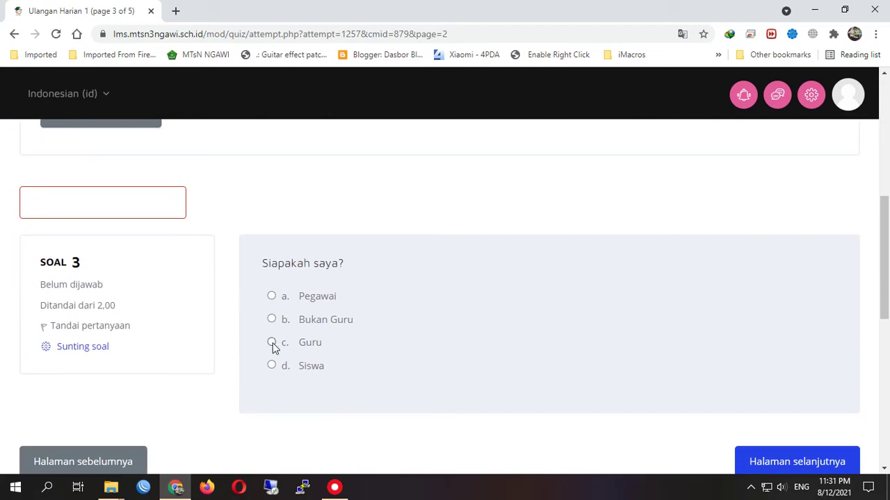
left_click(271, 319)
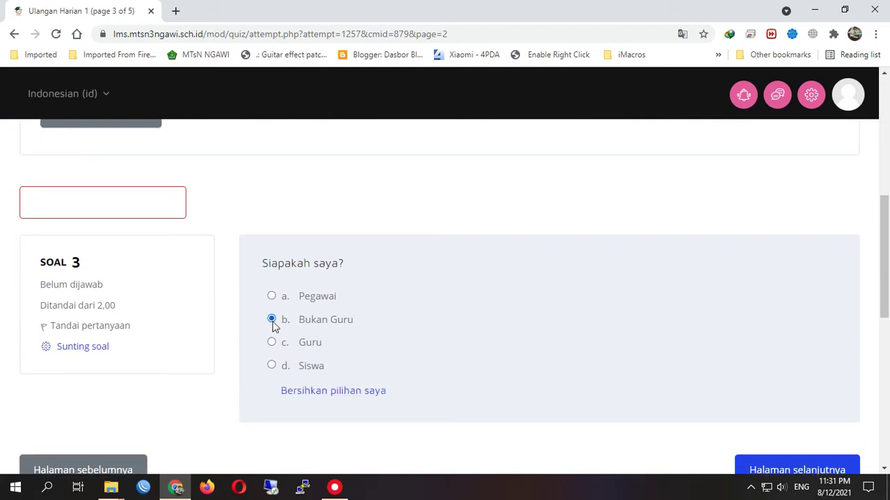
scroll(408, 347, "down", 1)
left_click(807, 413)
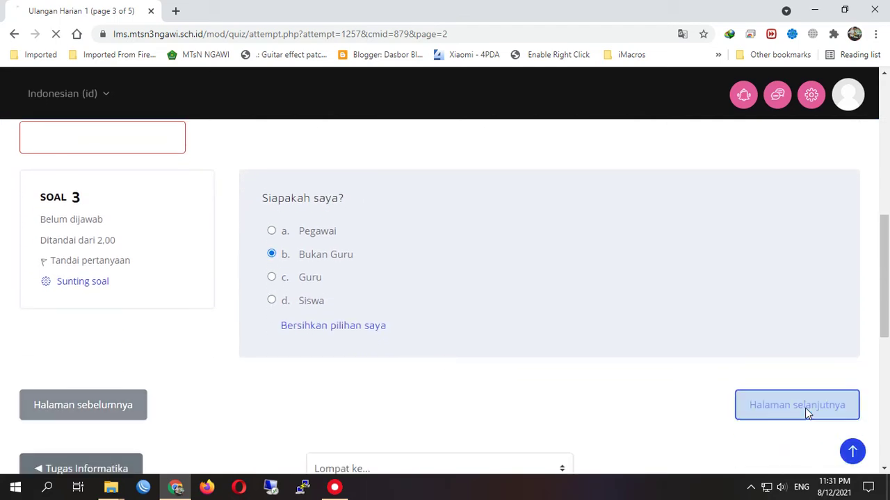
Answer question 4, "5+9 =", with 5 and continue to the last question.
scroll(525, 369, "down", 5)
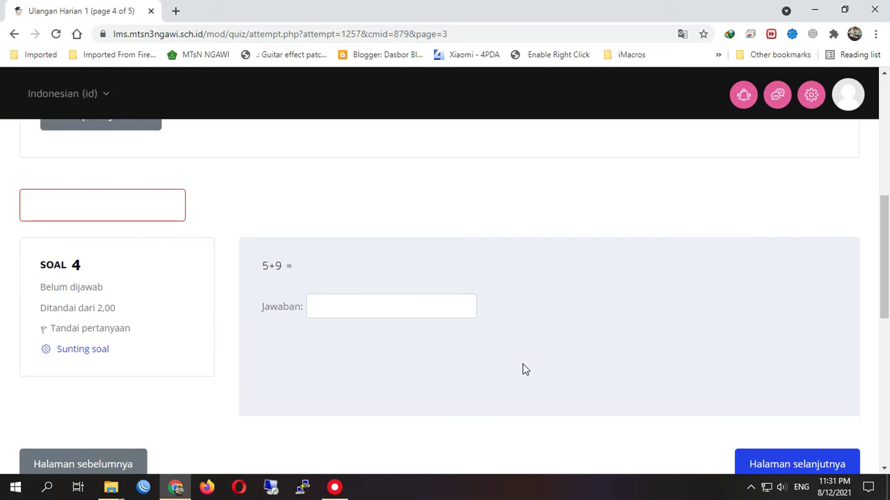
left_click(381, 306)
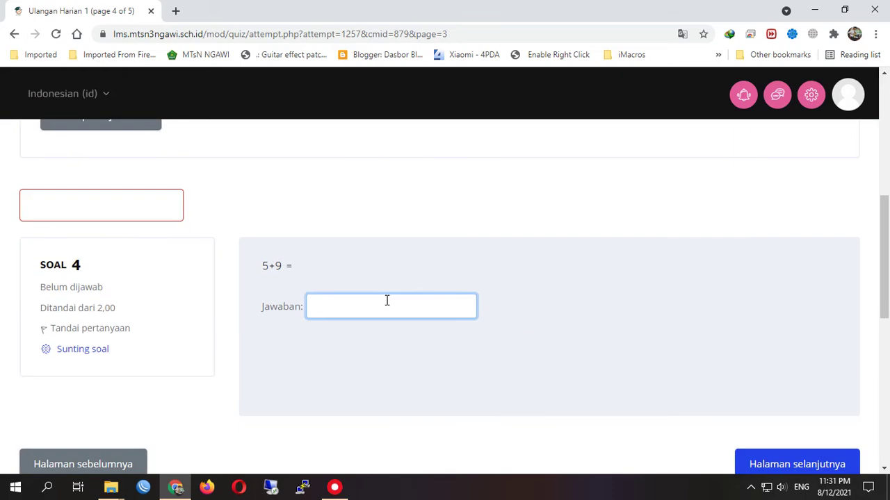
type("13")
left_click_drag(360, 314, 302, 312)
left_click(756, 464)
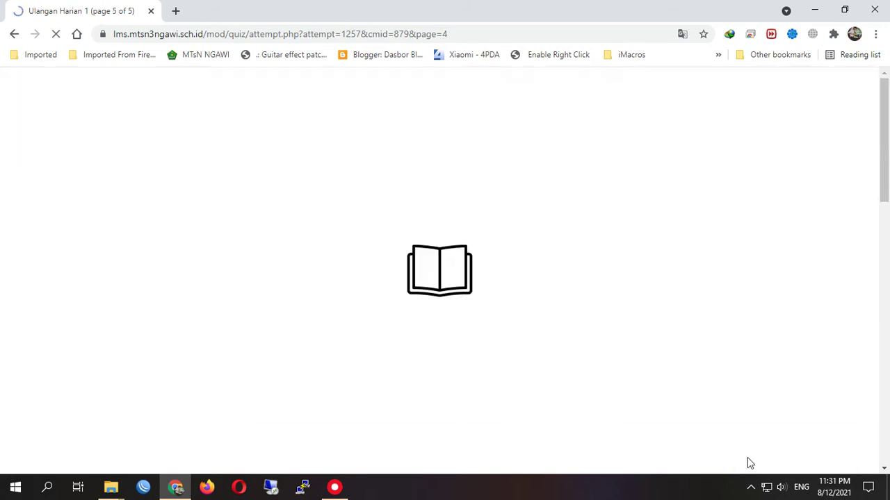
Answer question 5 about the horse-riding hero with "pangeran" and finish the quiz to reach the attempt summary.
scroll(498, 373, "down", 4)
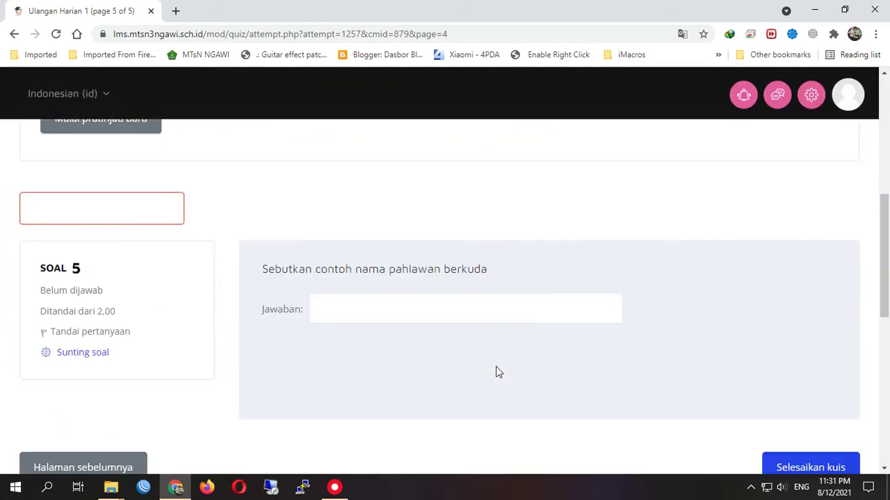
left_click(411, 310)
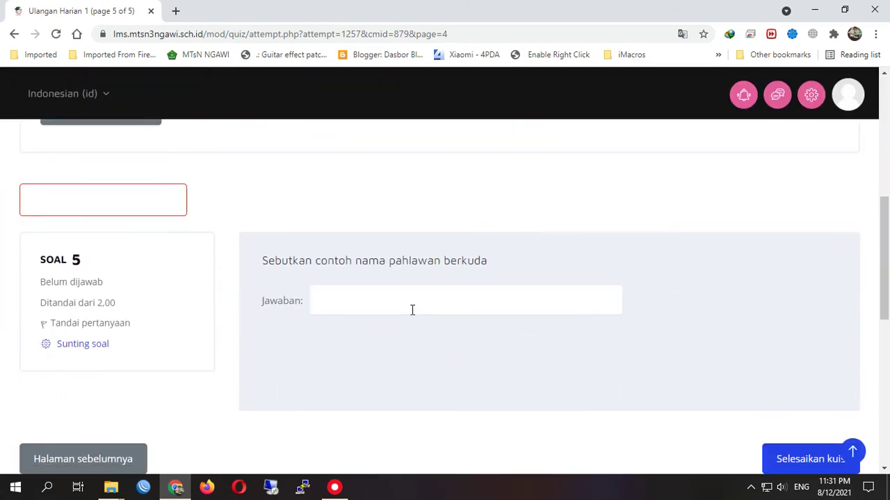
type("pangeran")
scroll(399, 313, "down", 1)
left_click(816, 393)
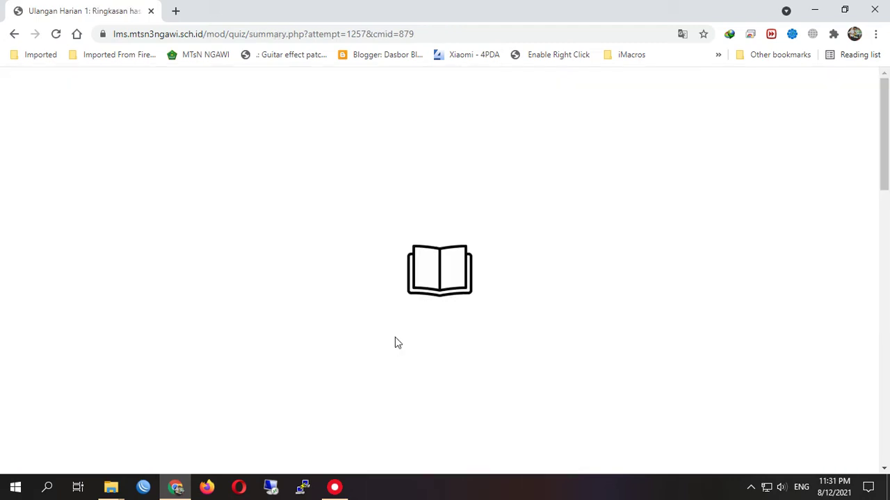
Check the saved status of all answers in the summary, then submit everything, finish the attempt and confirm the submission.
scroll(395, 341, "down", 6)
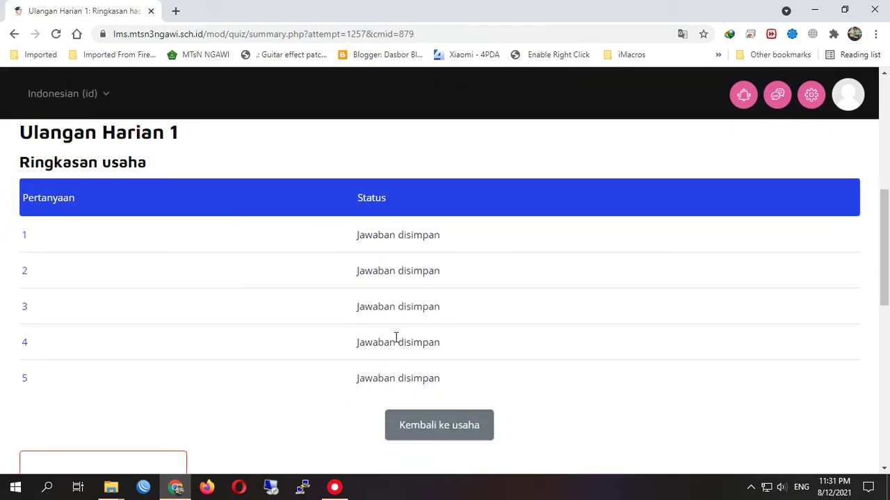
scroll(395, 337, "down", 1)
scroll(439, 361, "down", 2)
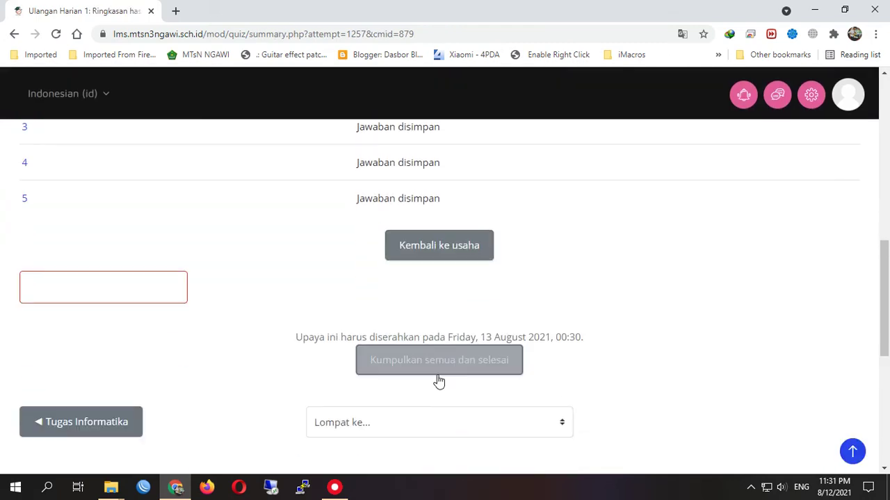
left_click(440, 349)
left_click(479, 379)
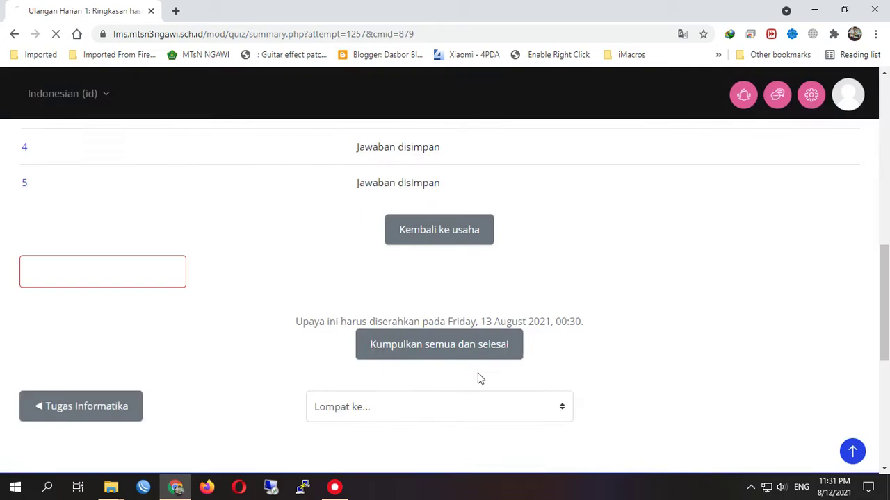
Review the submitted answers to questions 1 and 2 against the correct answers given below them.
scroll(575, 382, "down", 8)
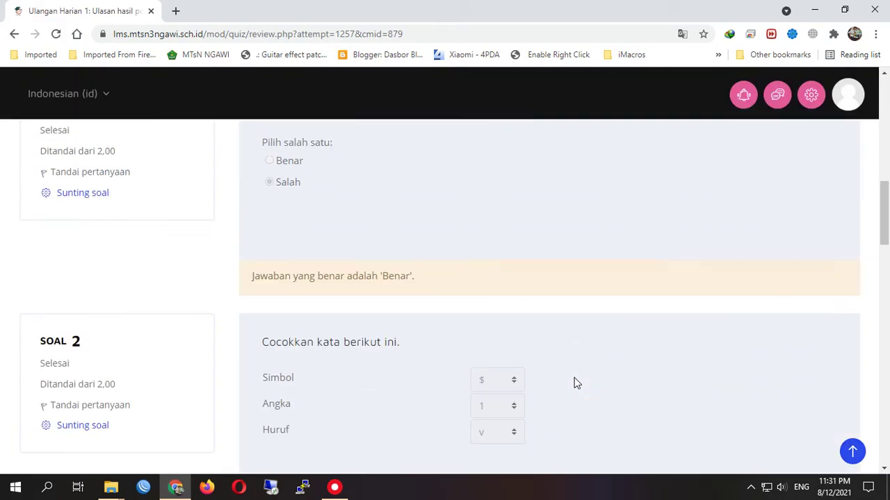
scroll(575, 382, "up", 4)
scroll(468, 378, "down", 3)
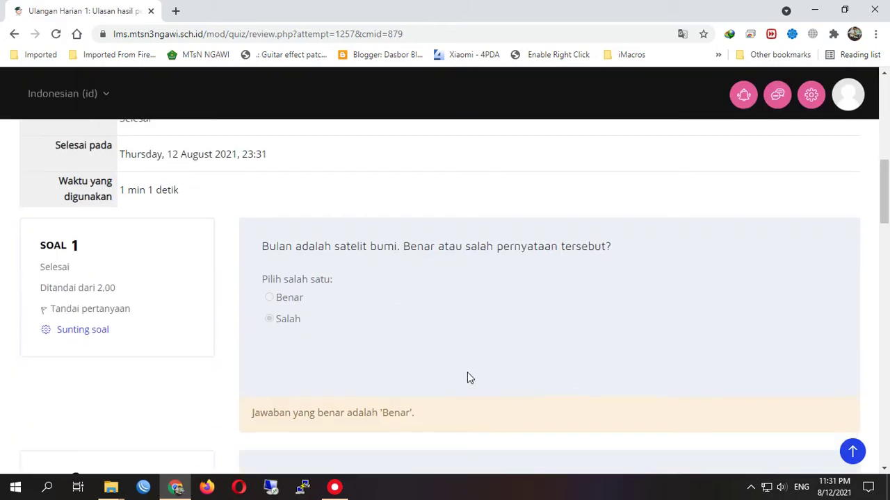
scroll(467, 377, "down", 2)
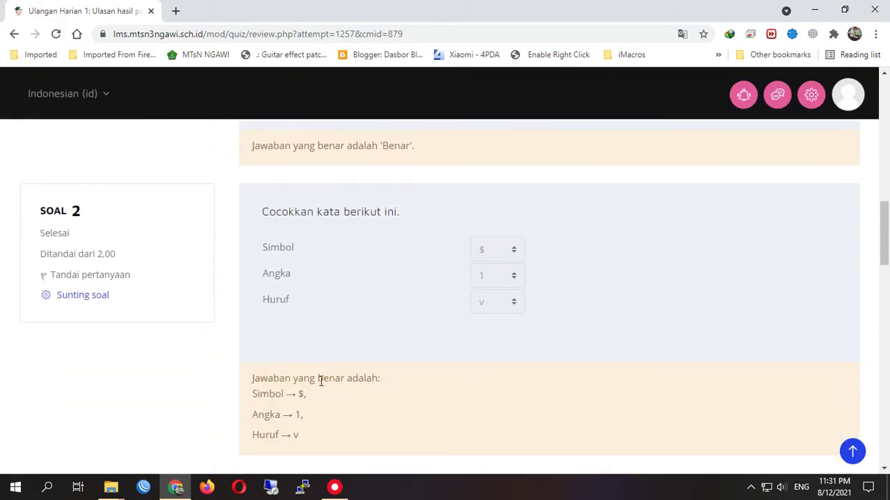
scroll(369, 388, "down", 1)
scroll(369, 387, "up", 2)
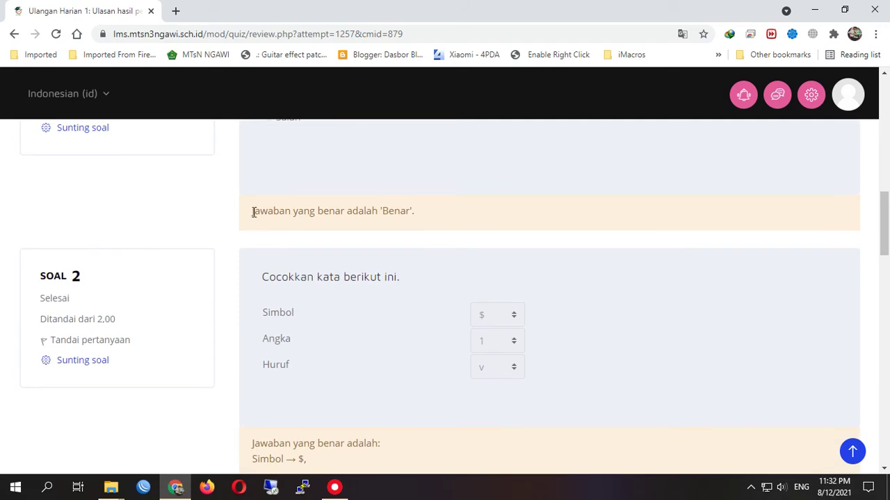
left_click_drag(251, 212, 416, 212)
scroll(448, 271, "up", 2)
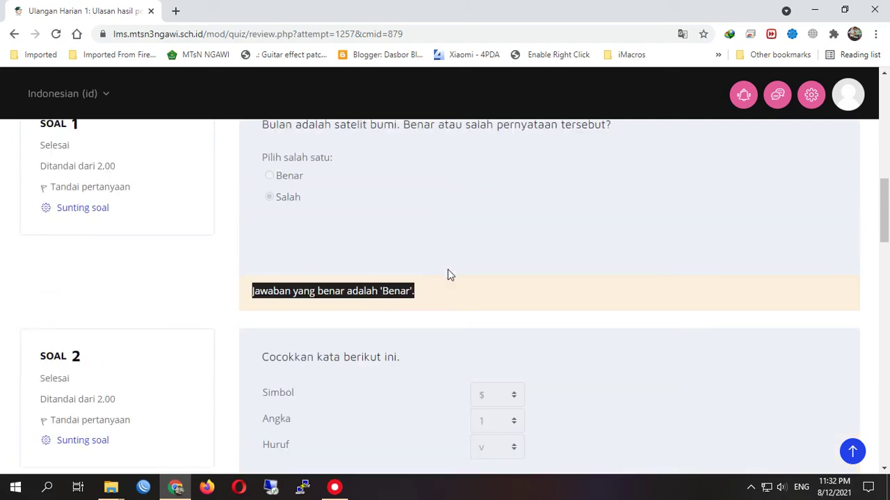
scroll(369, 273, "down", 1)
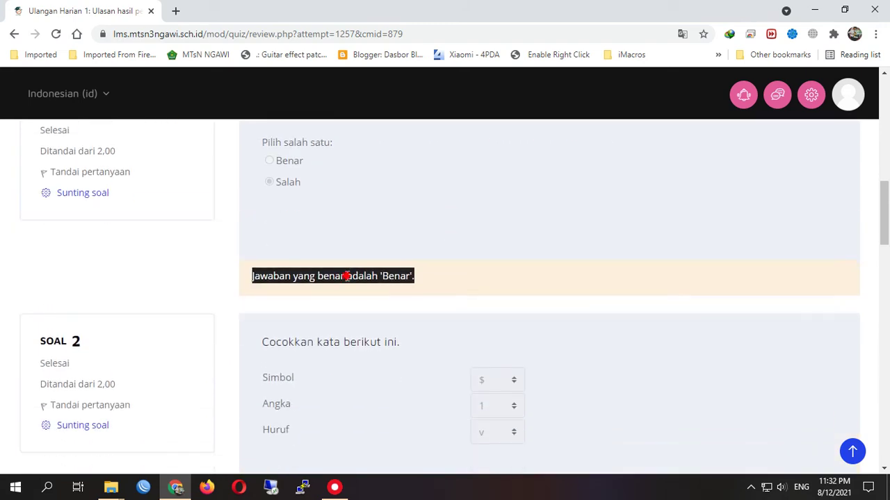
left_click(348, 276)
Compare the submitted answers to questions 3 and 4 with the correct answers in the review.
scroll(401, 337, "down", 3)
scroll(401, 338, "down", 2)
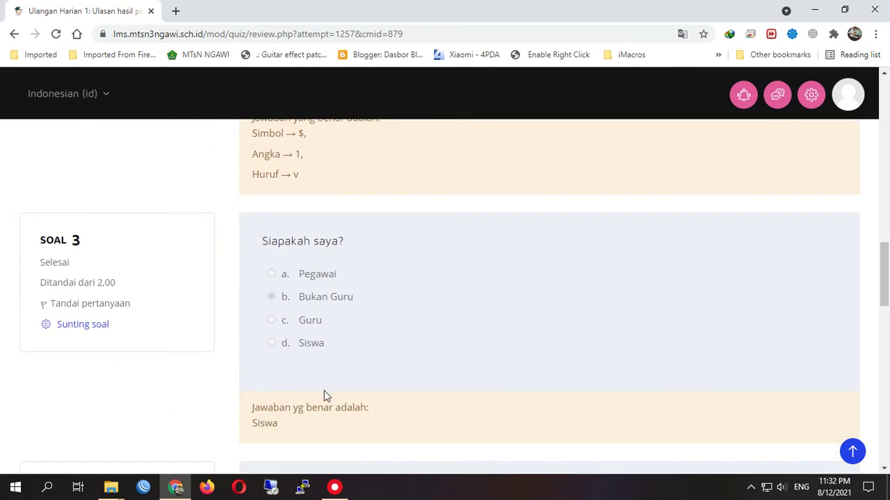
left_click_drag(254, 408, 273, 424)
scroll(417, 391, "down", 3)
scroll(417, 397, "down", 1)
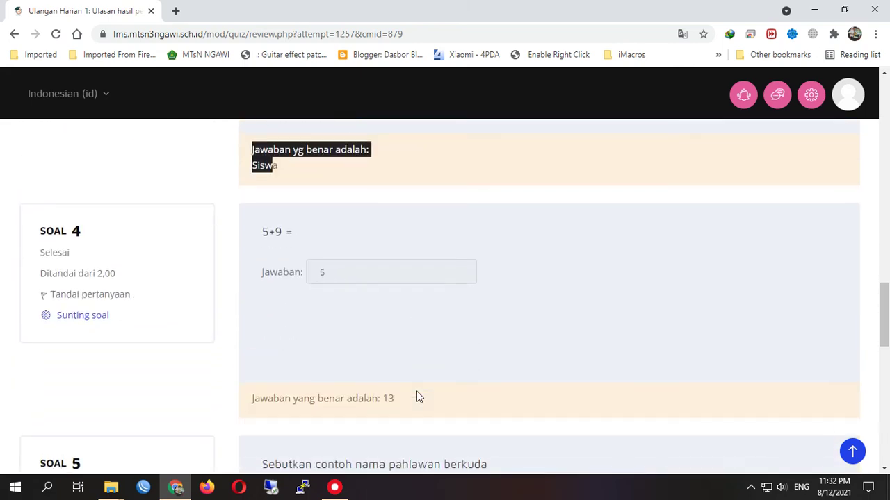
Compare the submitted answers to questions 4 and 5 with the correct answers given below them.
left_click_drag(251, 398, 413, 396)
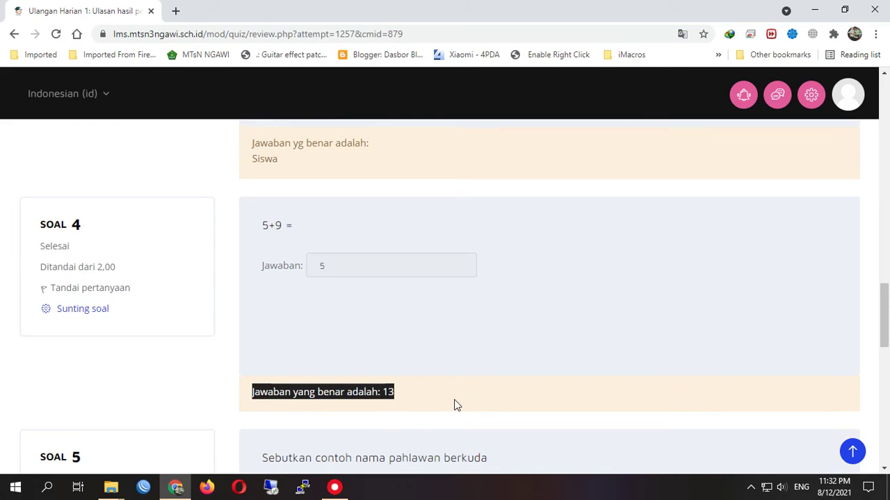
scroll(455, 406, "down", 4)
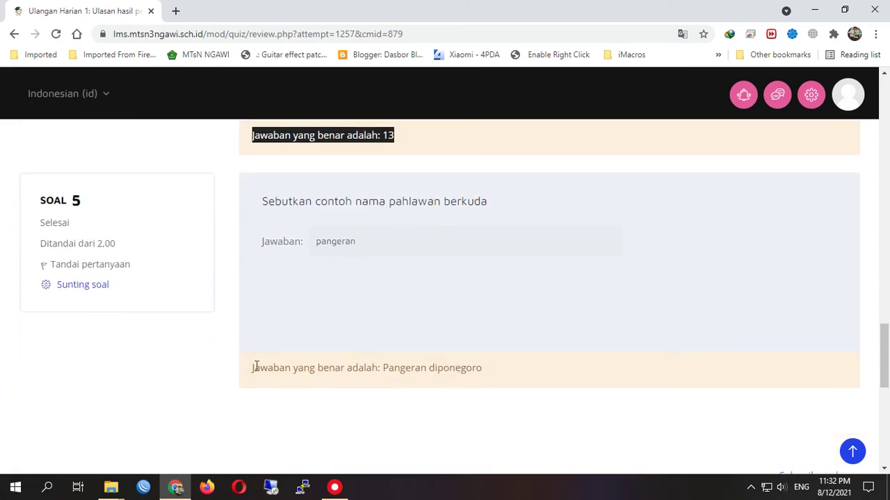
left_click_drag(255, 367, 504, 388)
scroll(505, 386, "up", 3)
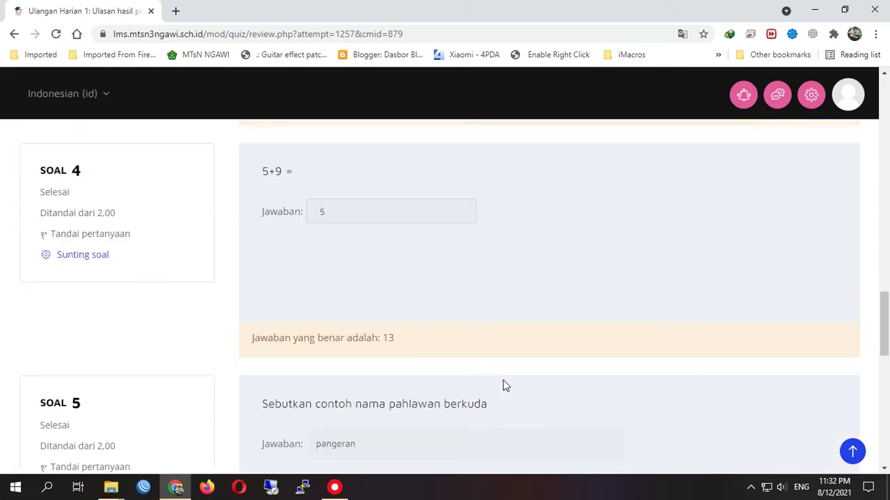
scroll(505, 385, "down", 2)
scroll(505, 386, "down", 4)
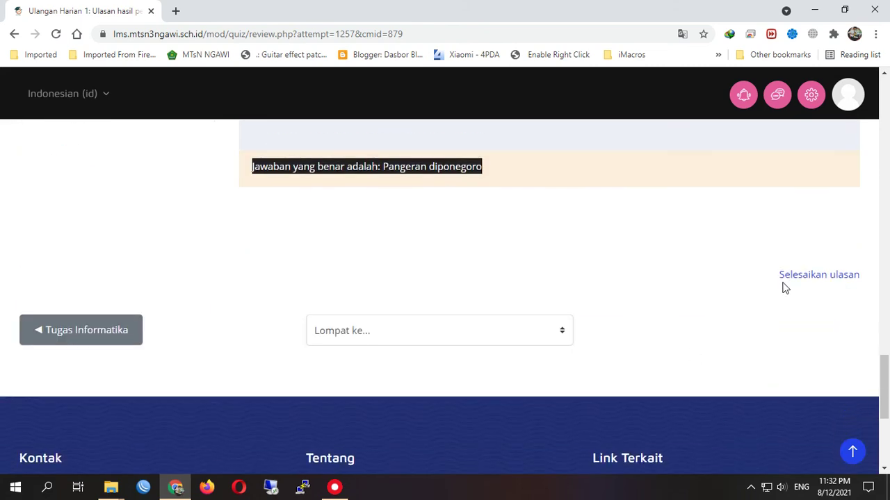
Finish the attempt review and return from the Ulangan Harian 1 summary to the Matpel Campuran course page.
left_click(792, 277)
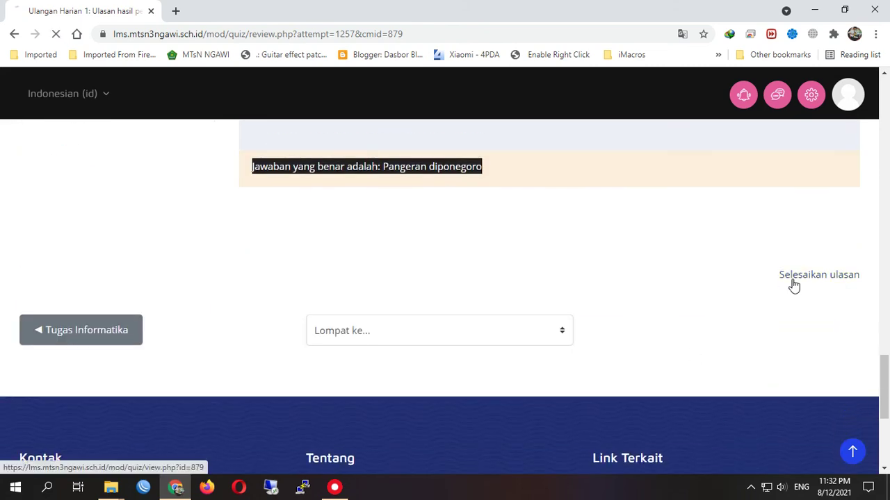
scroll(580, 352, "down", 2)
scroll(581, 356, "down", 5)
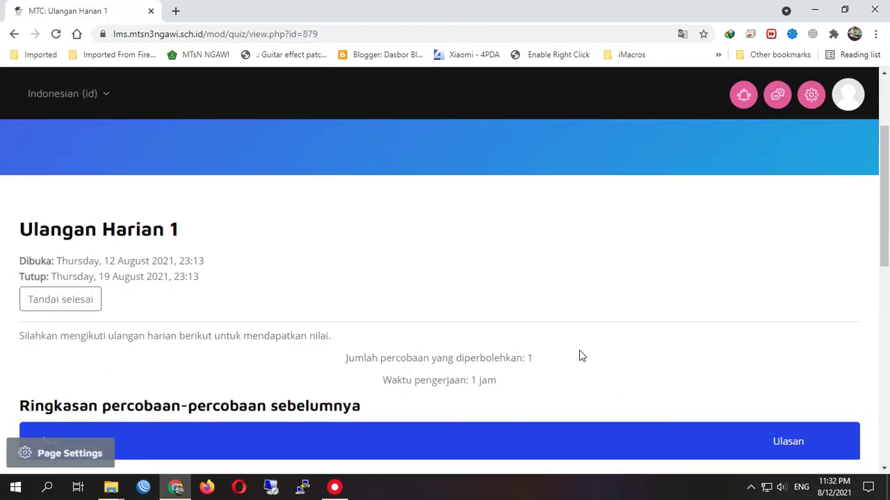
left_click(452, 313)
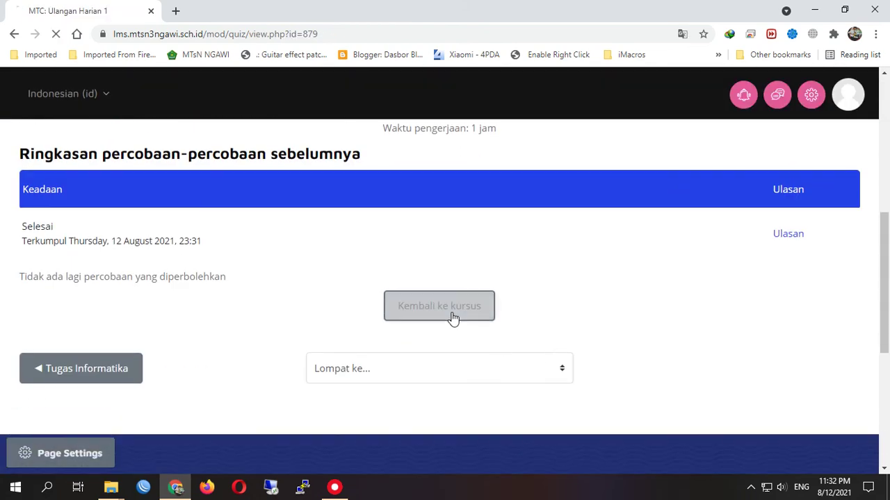
Expand the BAB 2 topic and check the Ulangan Harian 1 entry at the end of its activities.
scroll(537, 373, "down", 10)
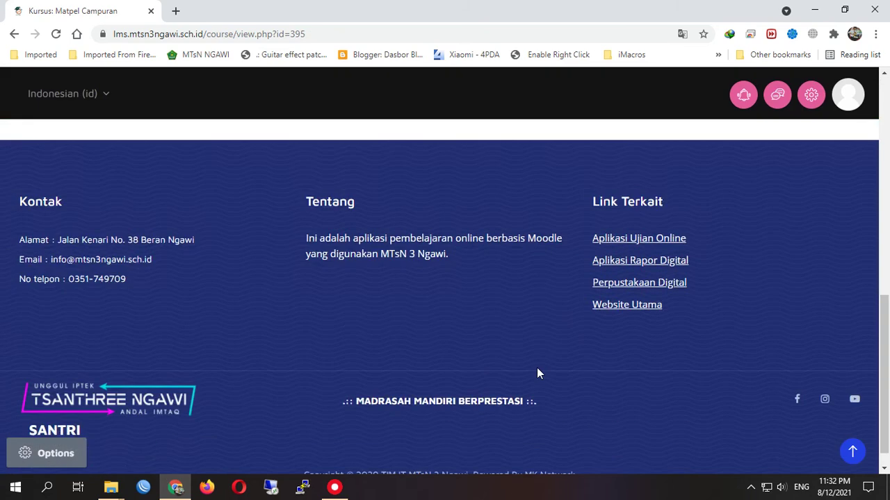
scroll(536, 373, "up", 3)
left_click(113, 227)
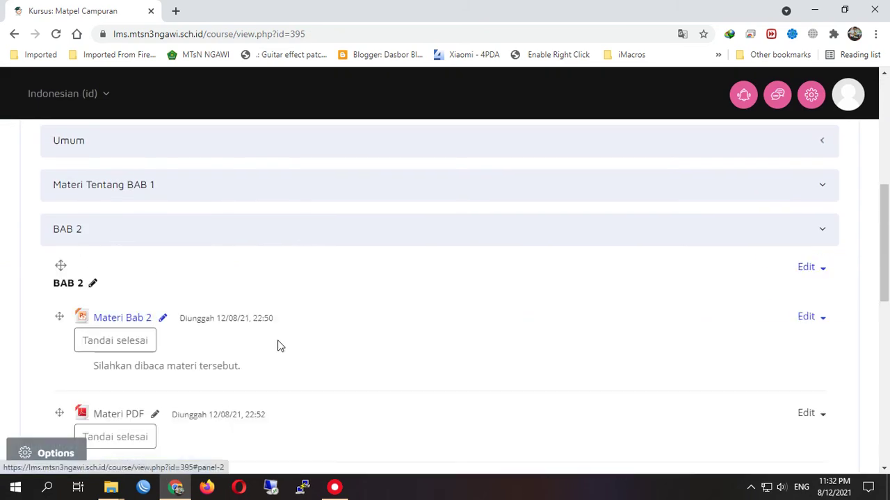
scroll(344, 362, "down", 4)
scroll(349, 366, "down", 2)
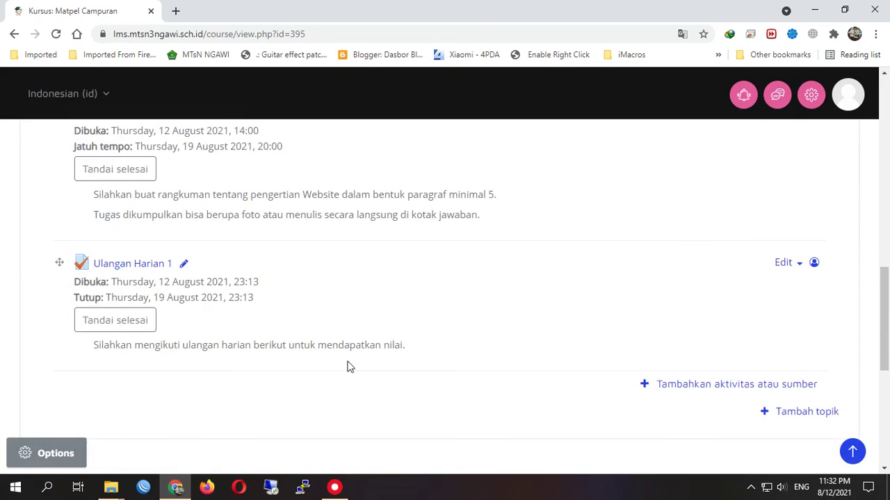
Collapse the BAB 2 topic on the course page.
scroll(348, 365, "up", 4)
scroll(222, 201, "up", 2)
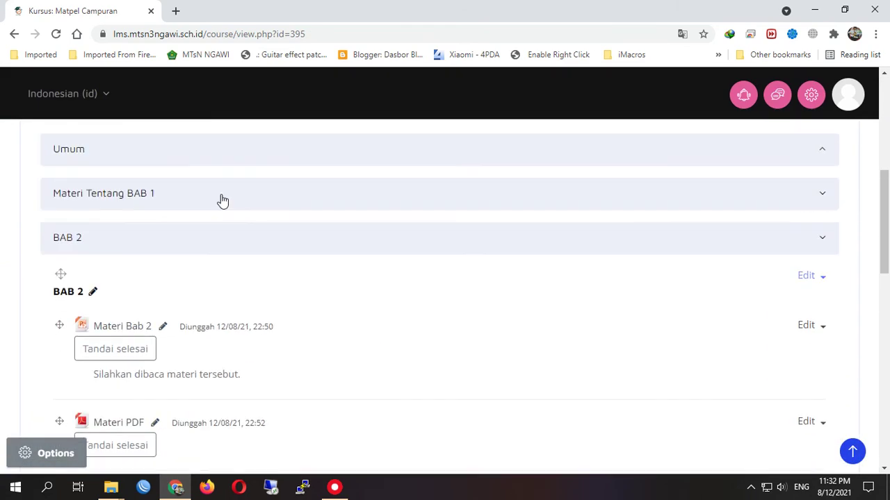
left_click(219, 246)
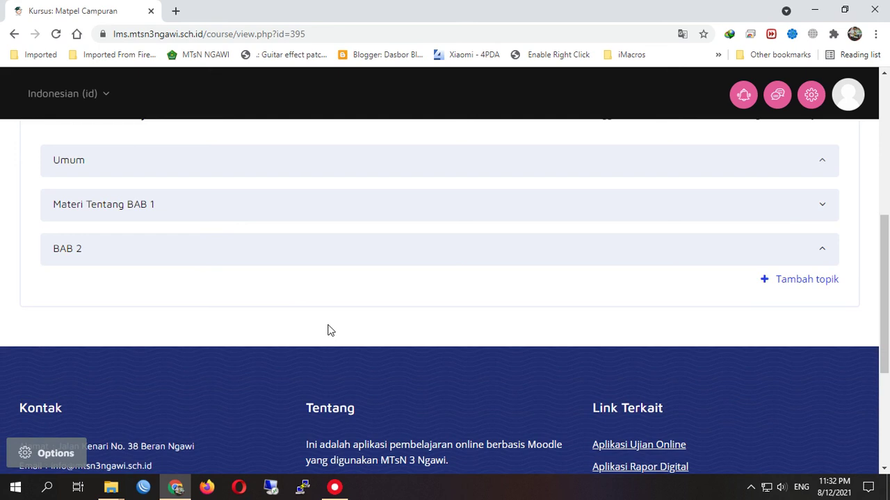